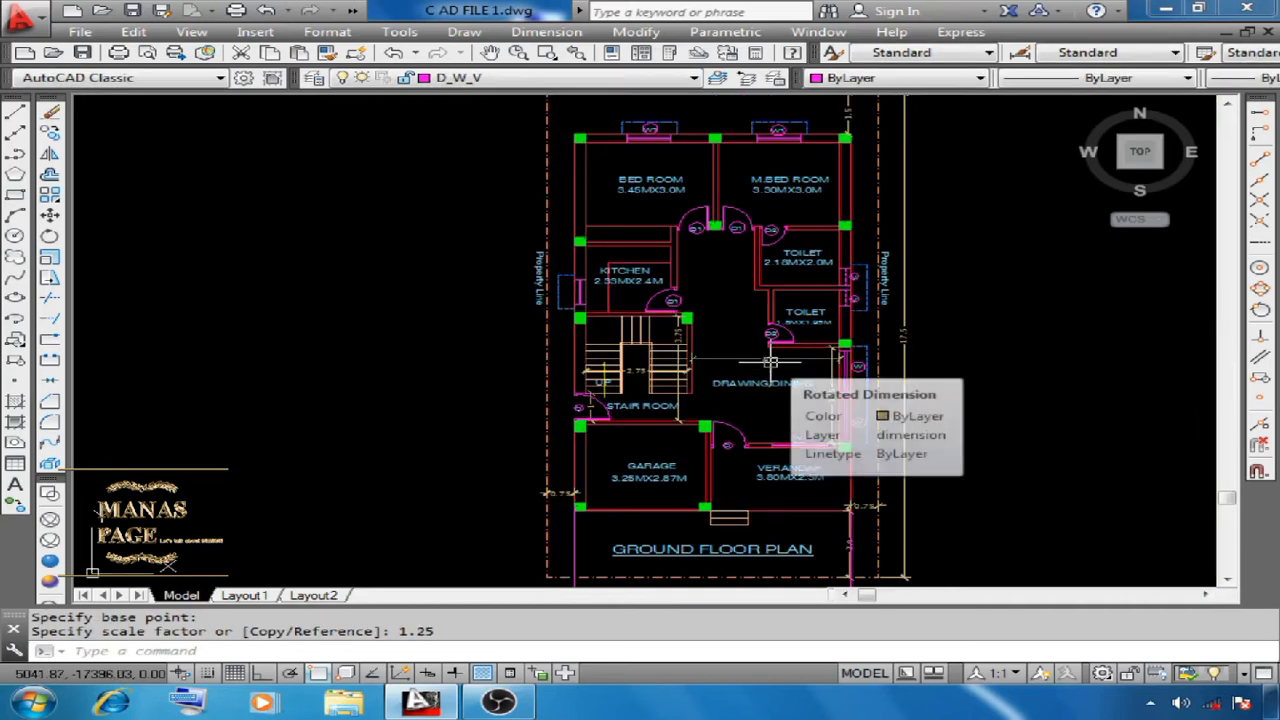
Examine the ground floor plan and the ground-floor front elevation projected below it
middle_drag(784, 430, 634, 194)
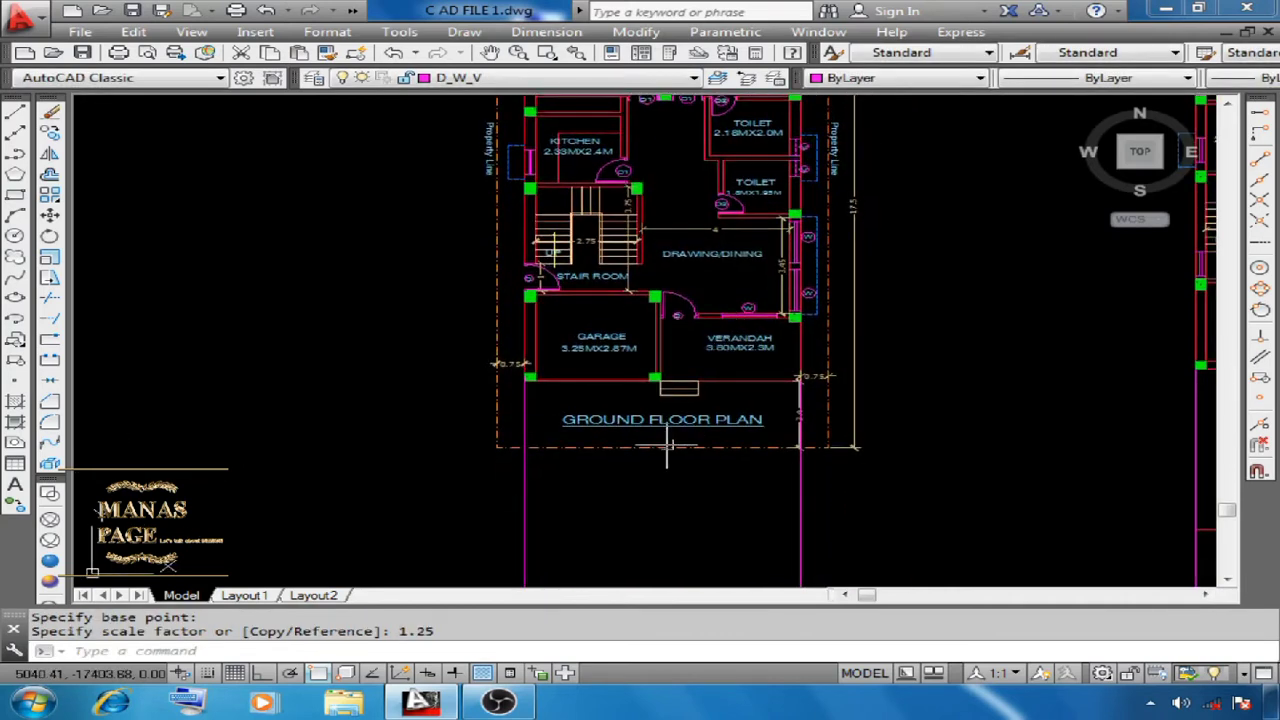
scroll(634, 190, up, 4)
mouse_move(540, 318)
middle_down()
mouse_move(520, 329)
mouse_move(542, 312)
middle_up()
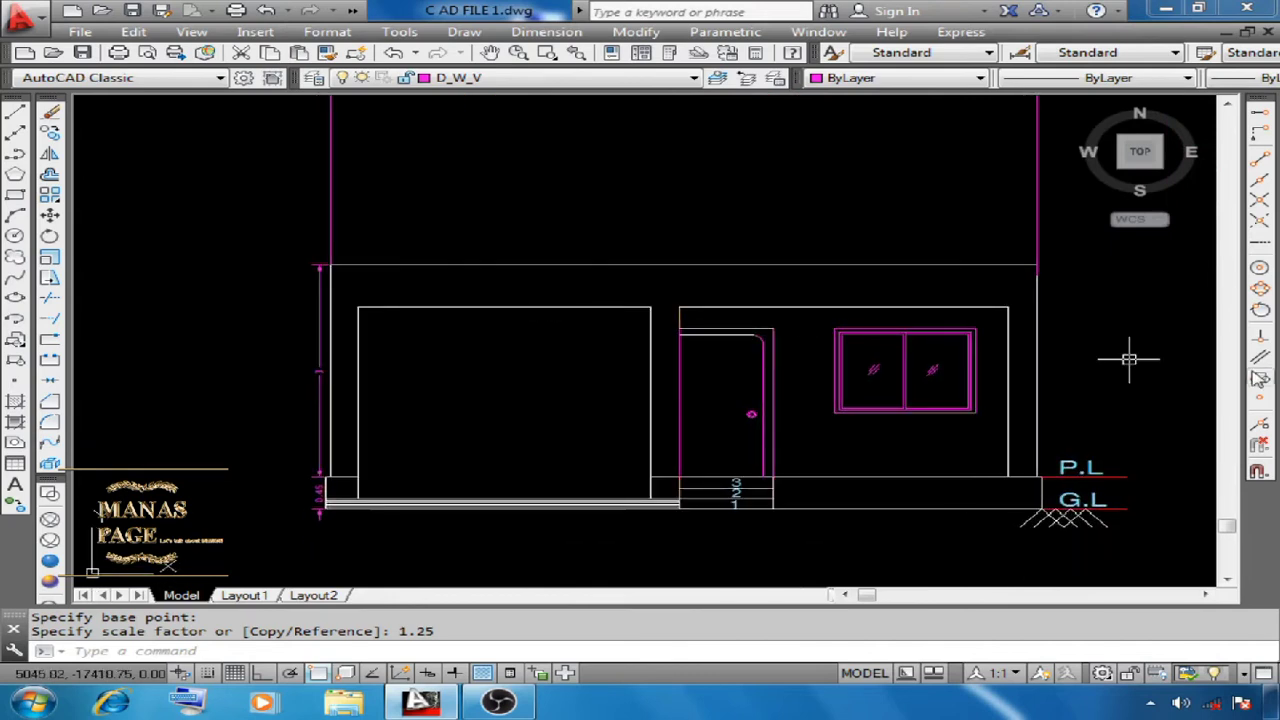
scroll(533, 370, down, 4)
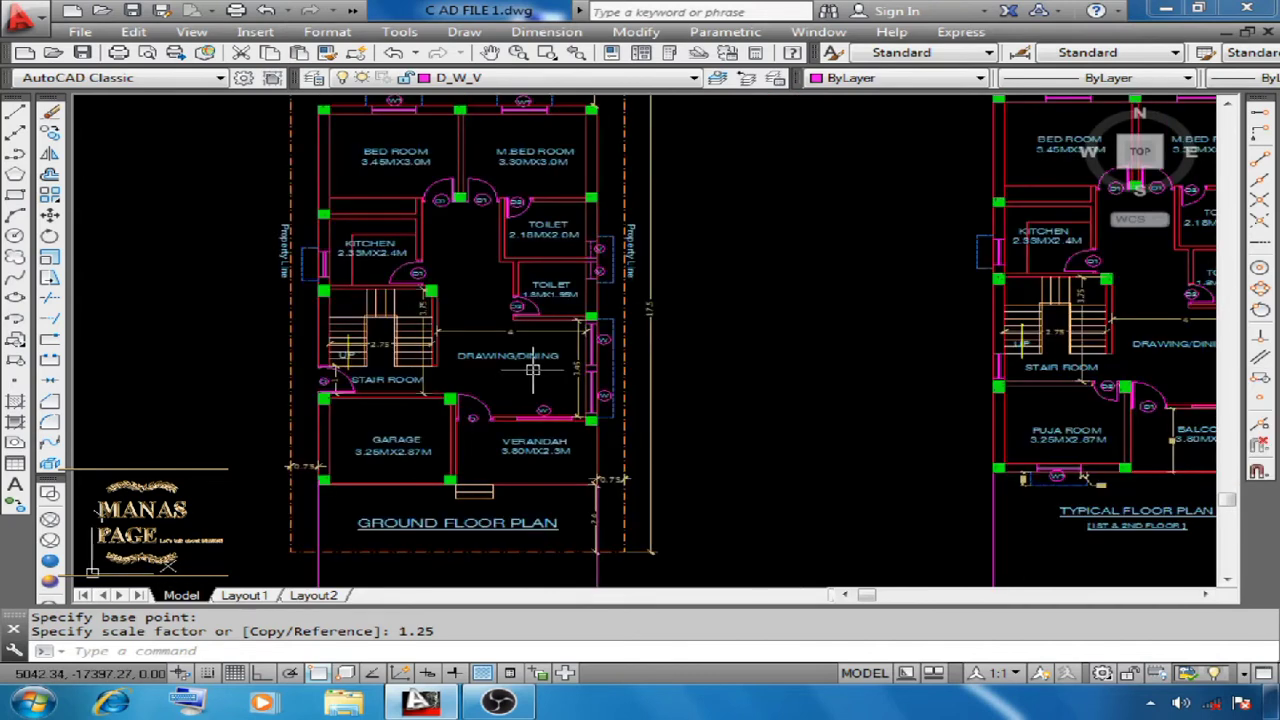
Examine the typical floor plan, its title and the first- and second-floor elevation projected below it
middle_drag(633, 338, 278, 368)
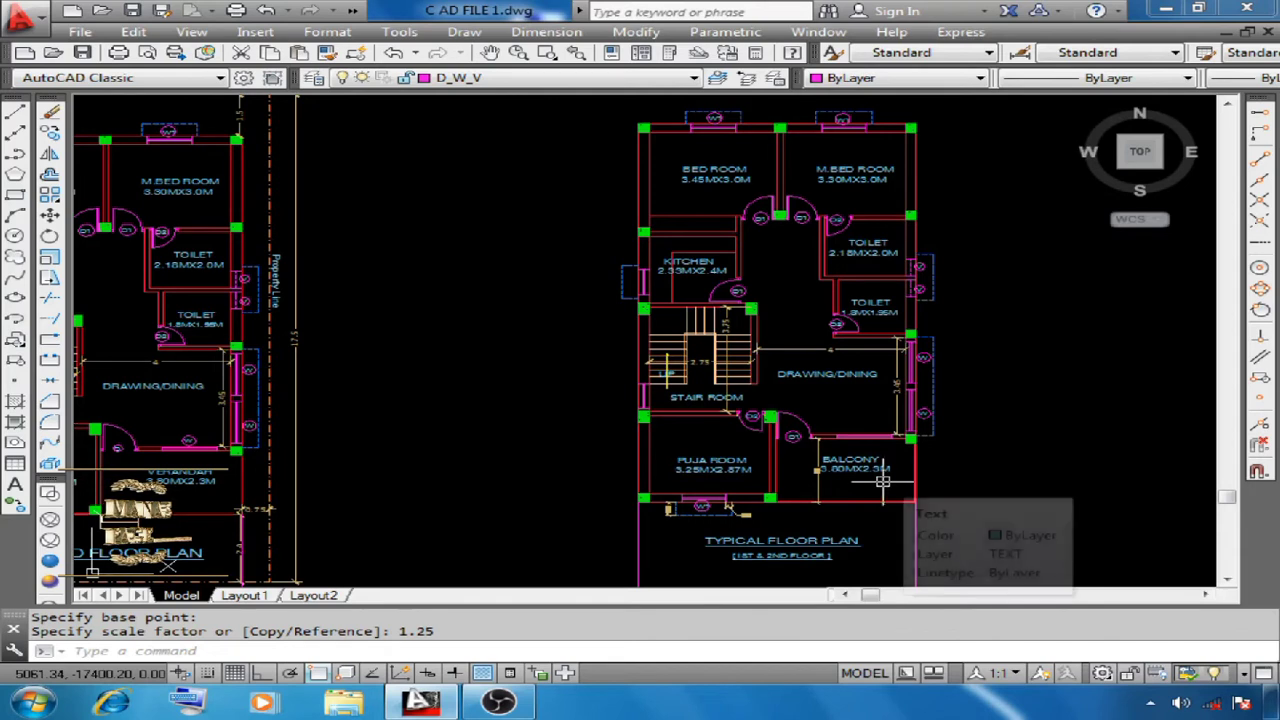
key(Return)
middle_drag(998, 496, 917, 517)
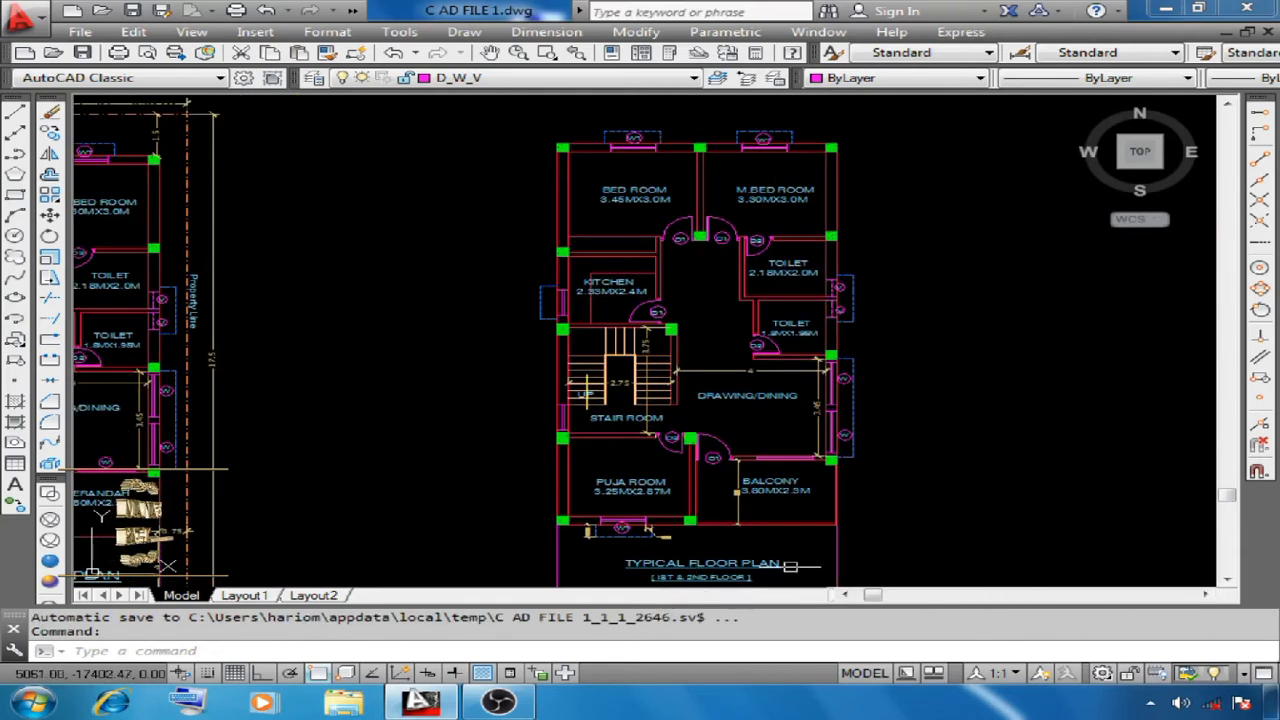
scroll(790, 566, up, 5)
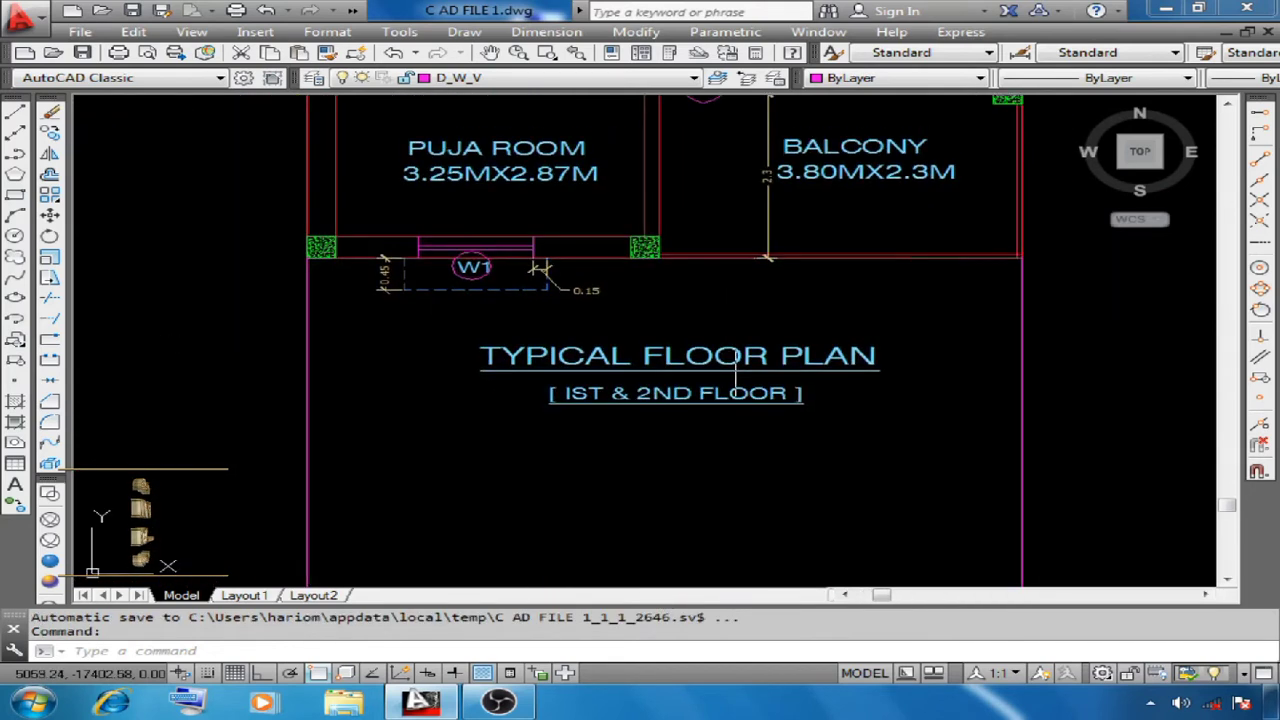
scroll(735, 375, down, 2)
middle_drag(1049, 580, 1070, 455)
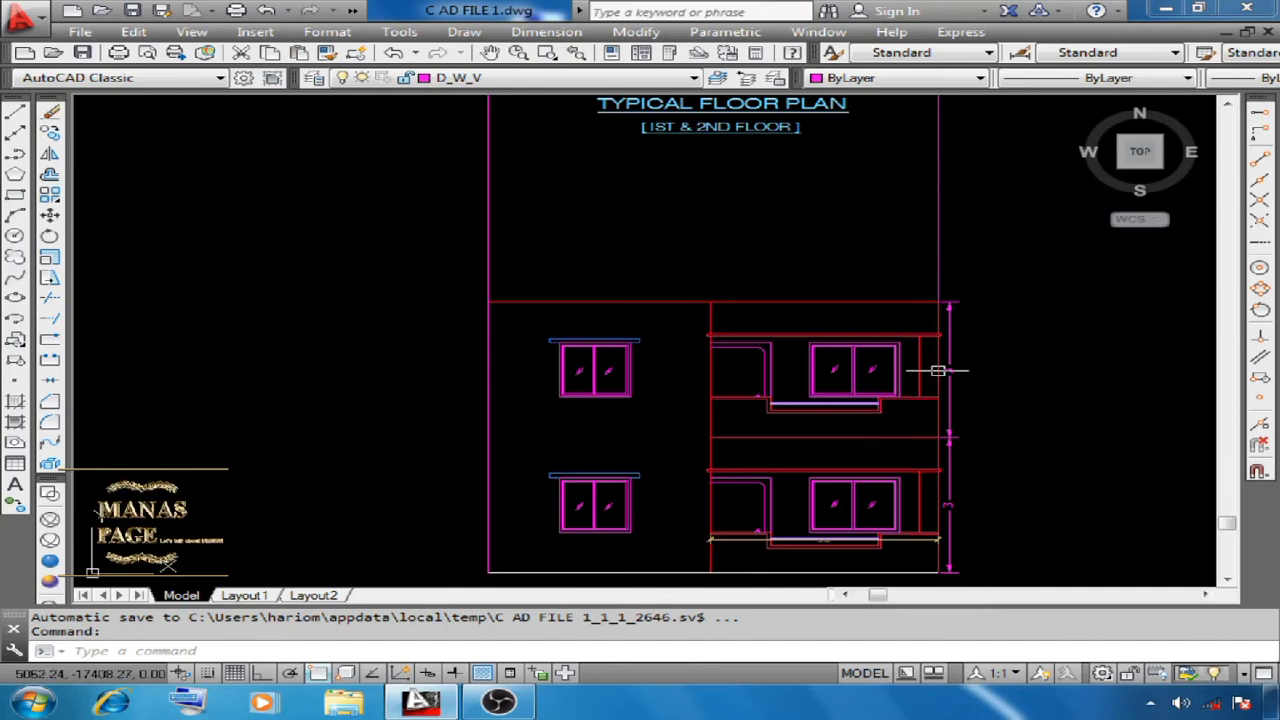
scroll(1080, 380, up, 1)
scroll(751, 241, down, 3)
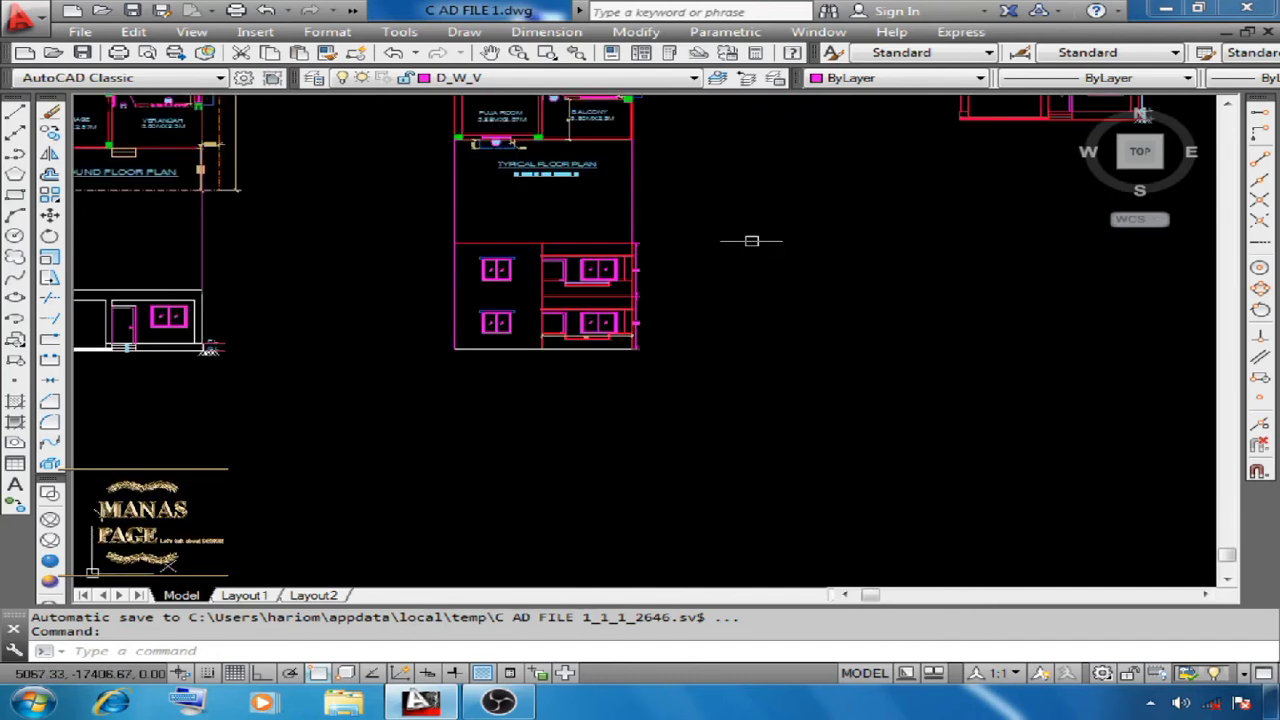
Examine the combined front elevation of all floors, from ground level up to the roof structure
middle_drag(751, 241, 450, 390)
scroll(600, 358, up, 5)
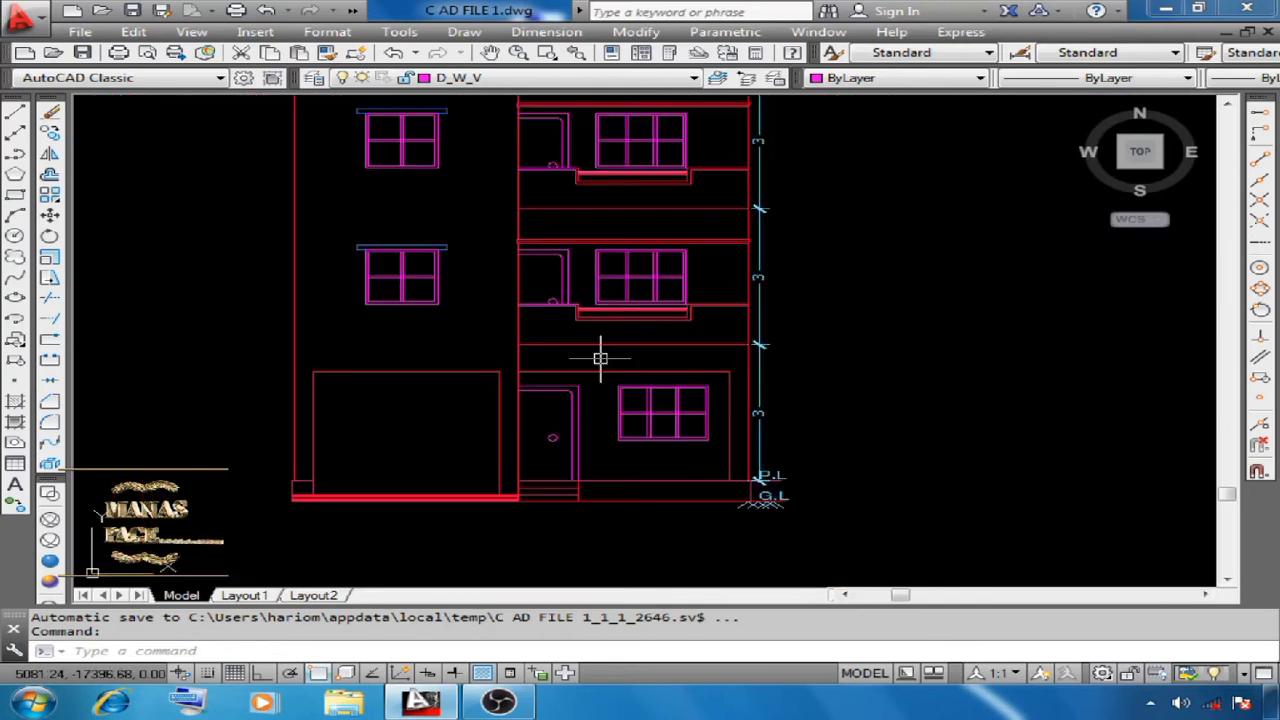
scroll(600, 358, down, 2)
scroll(705, 277, up, 3)
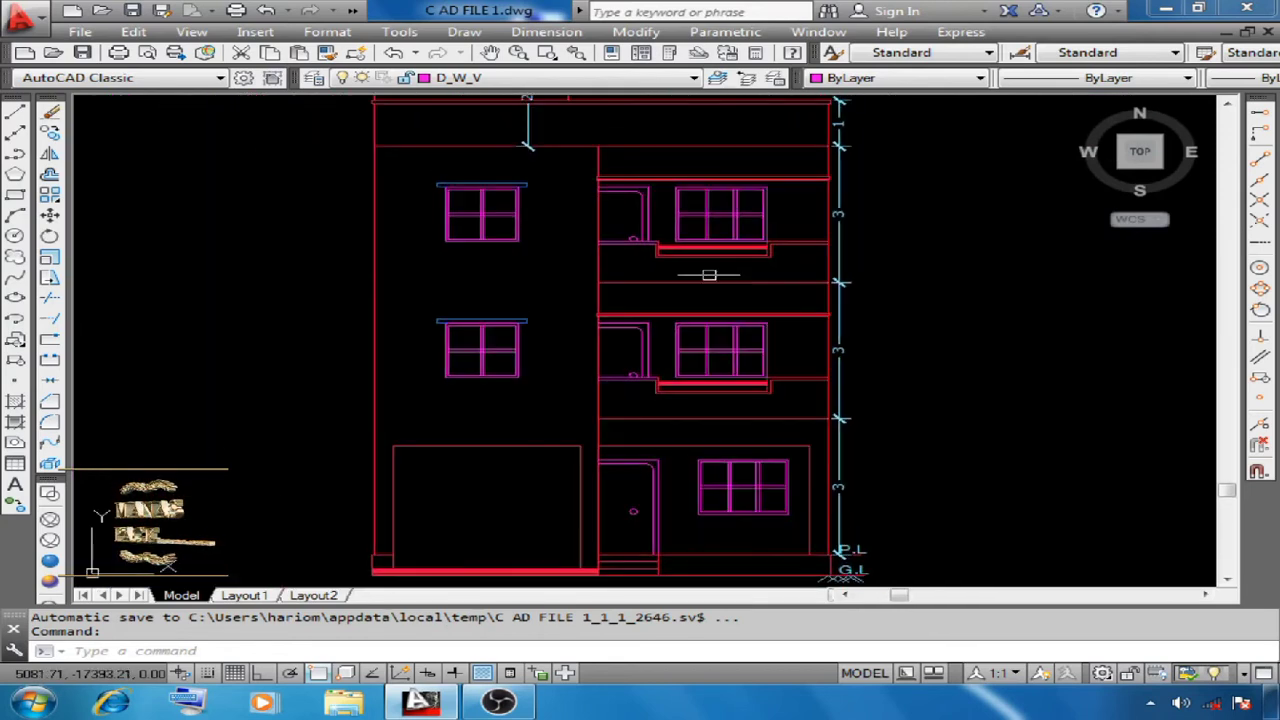
scroll(800, 372, down, 2)
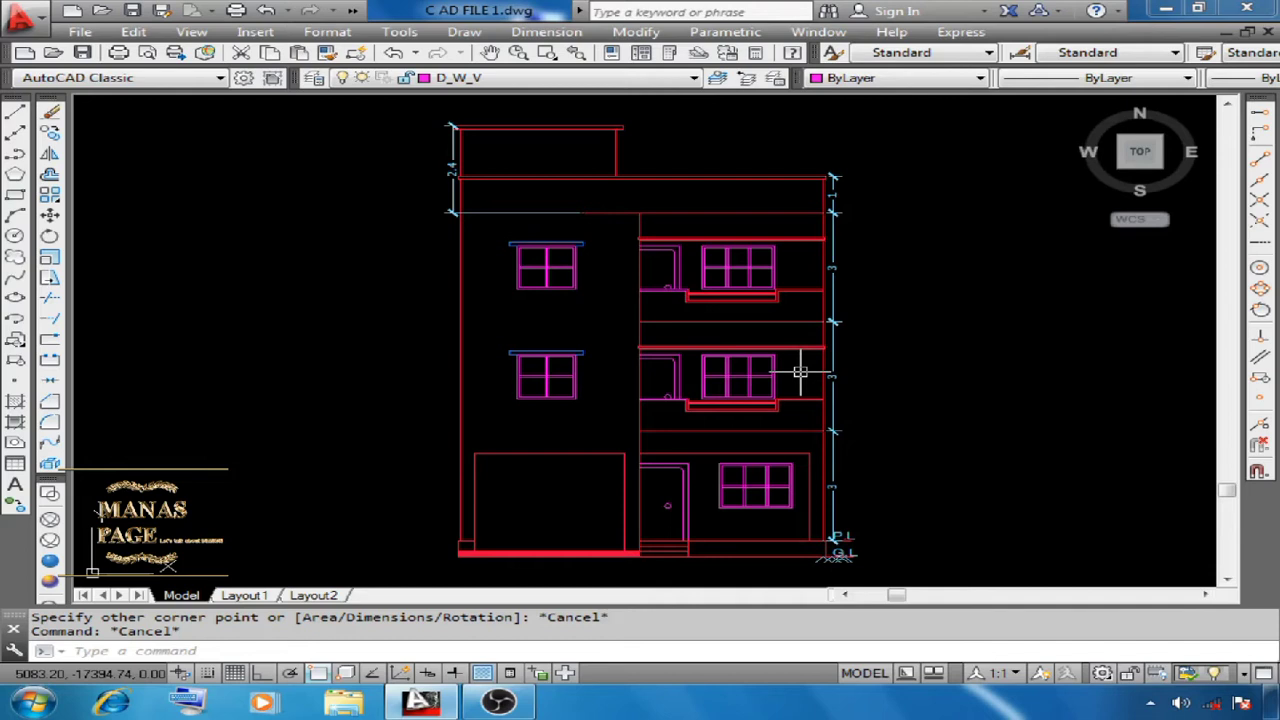
Outline the garage bay and the verandah bay of the combined elevation with two full-height rectangles
click(15, 194)
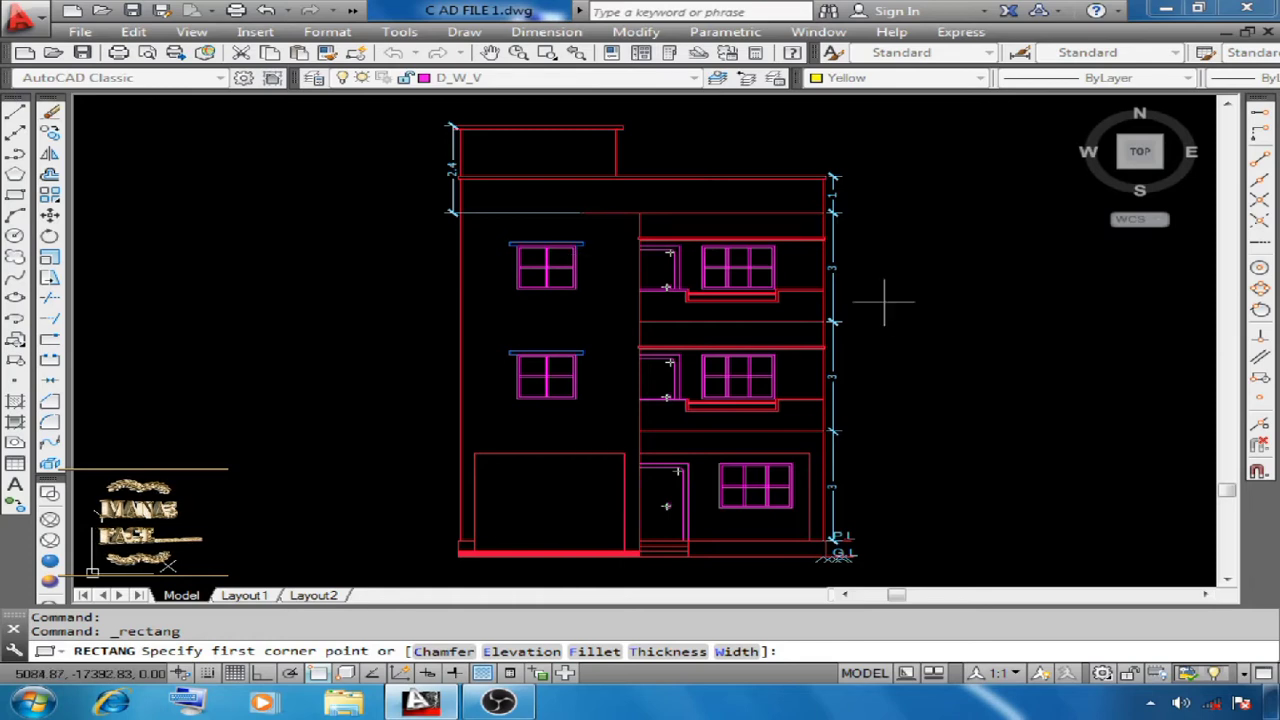
key(Escape)
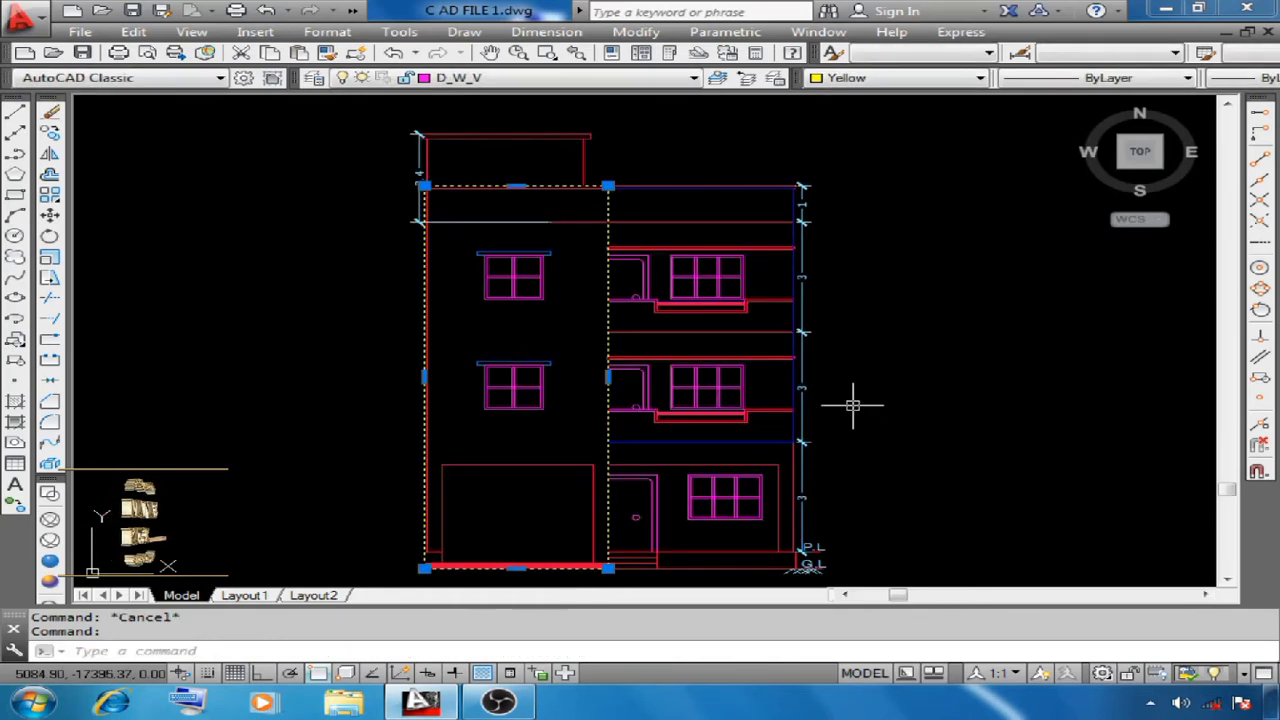
key(Escape)
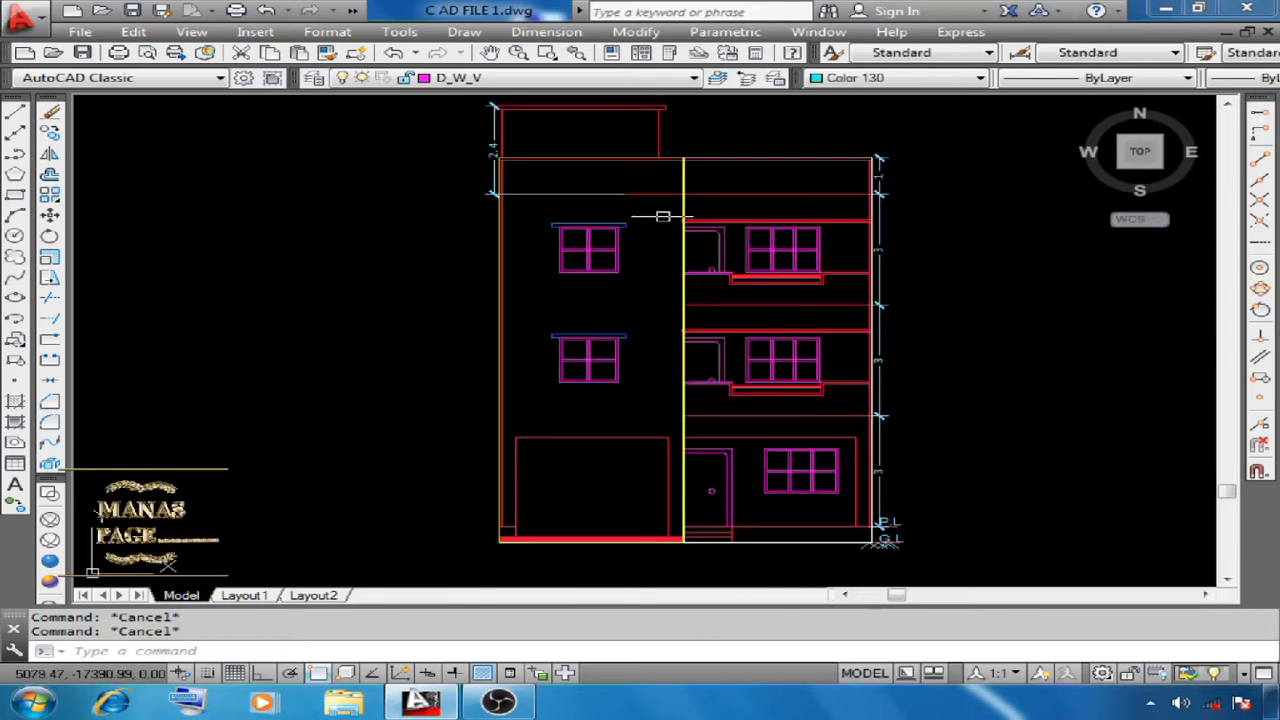
Highlight the two bay outlines to examine how they divide the elevation vertically
click(683, 188)
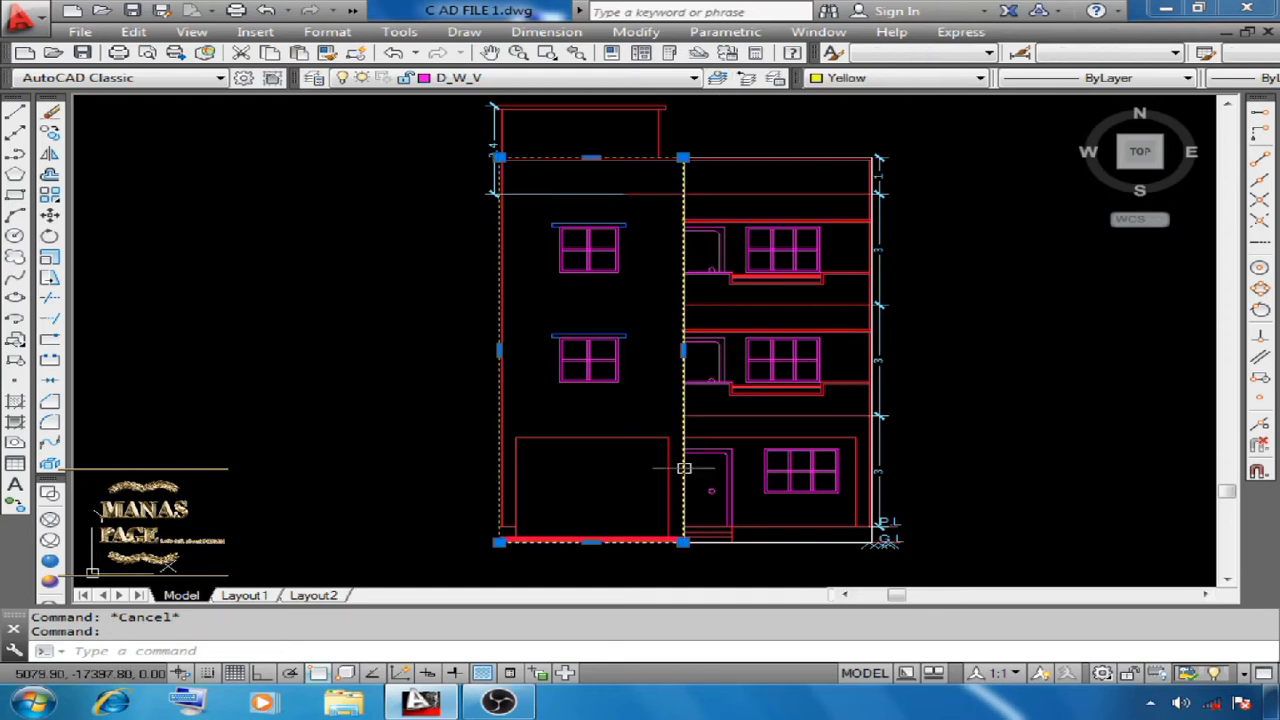
click(854, 156)
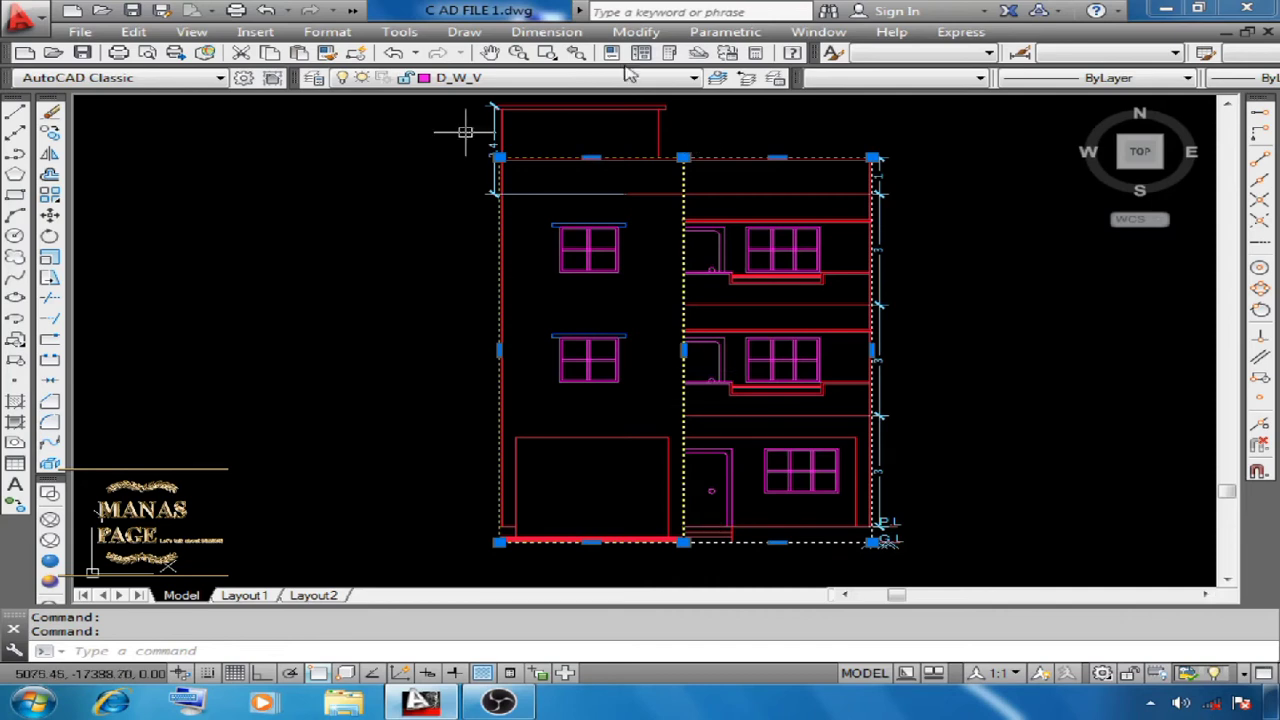
key(Escape)
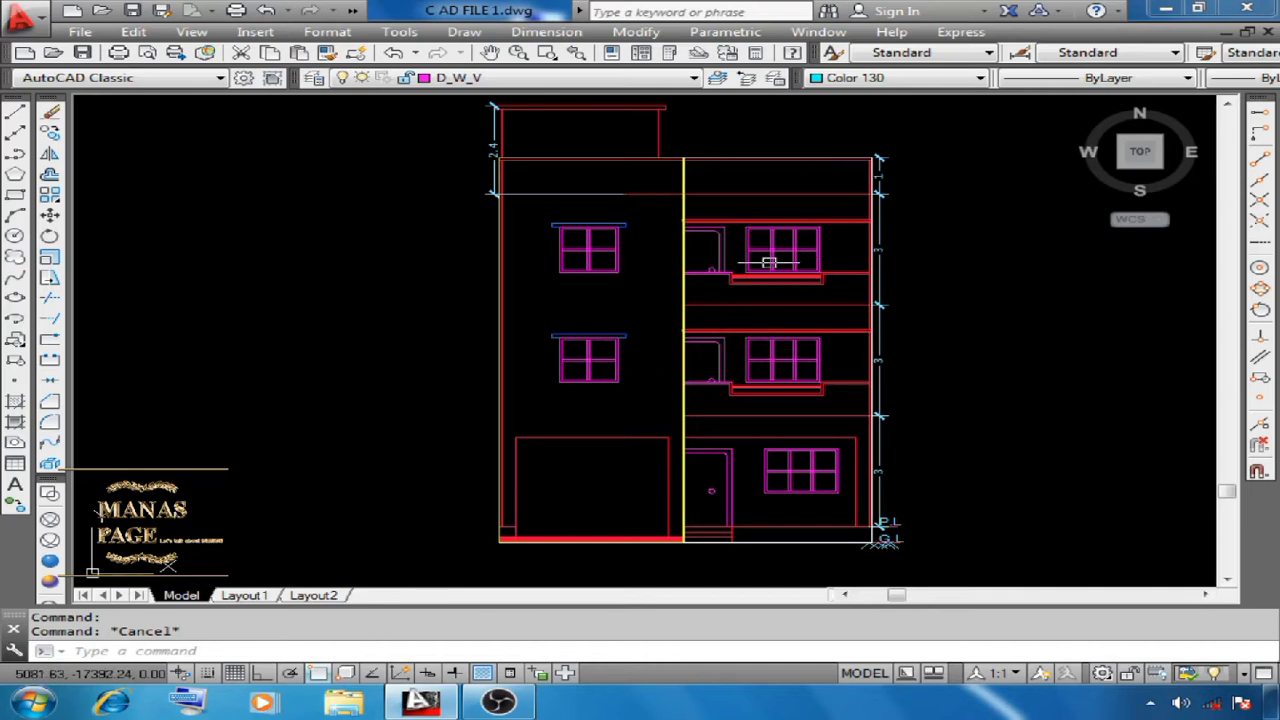
text(l)
key(Return)
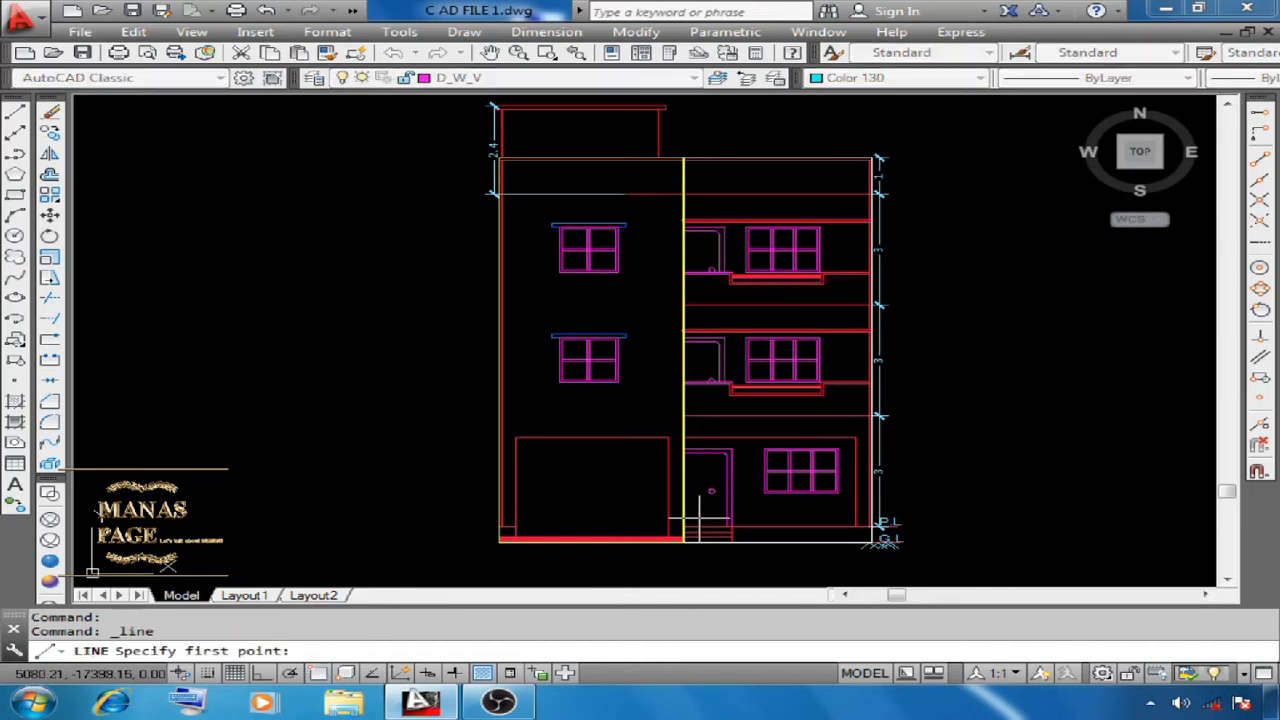
click(697, 514)
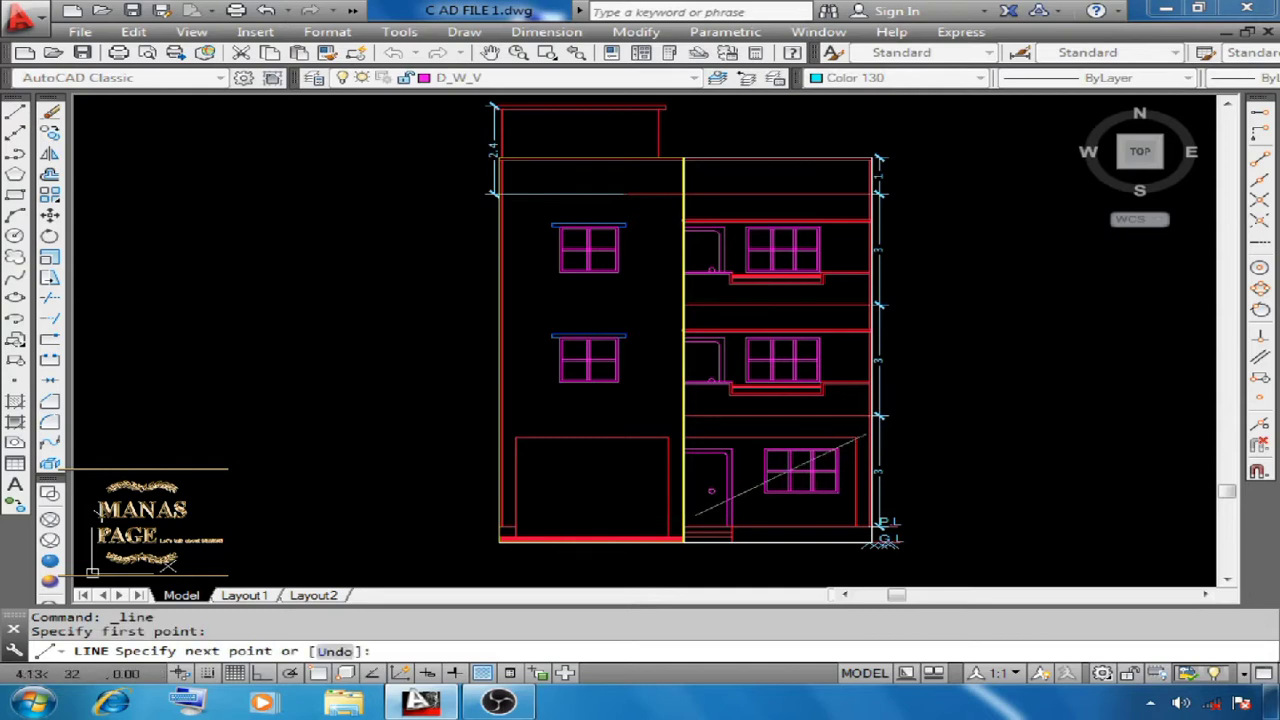
click(862, 428)
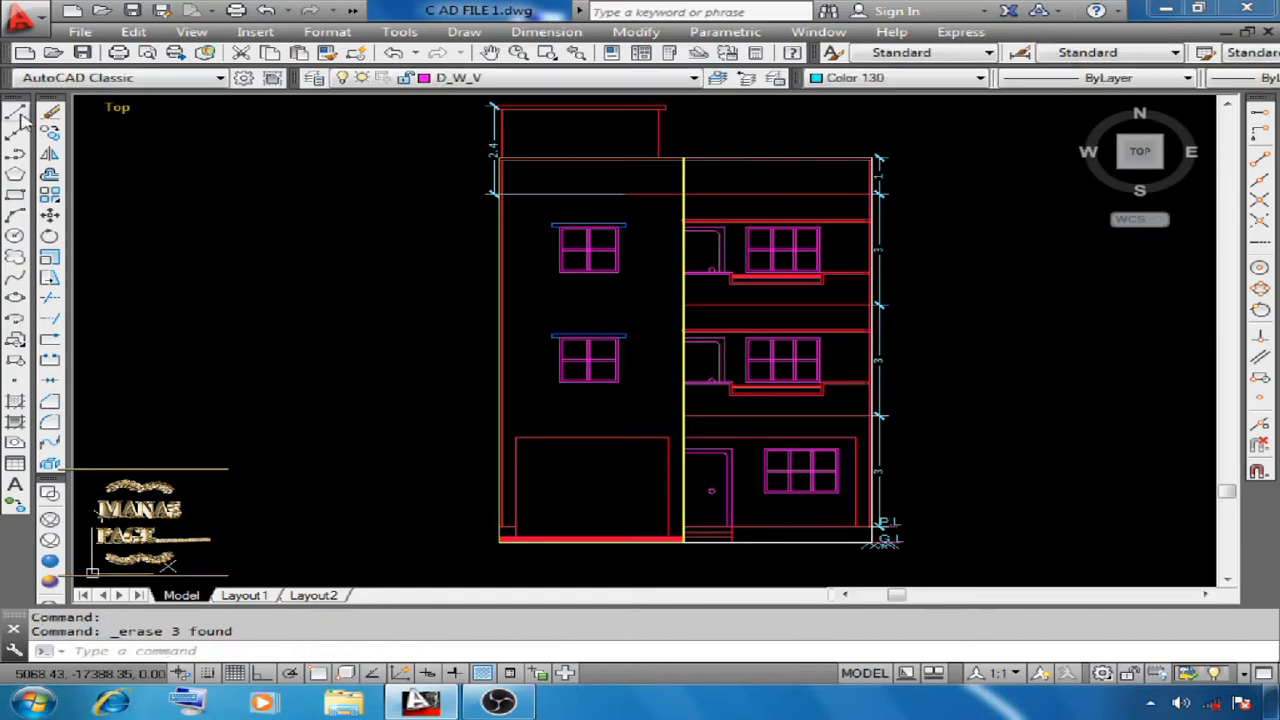
Draw a diagonal marker line across the garage bay, from inside the garage opening up to just below the parapet
click(15, 113)
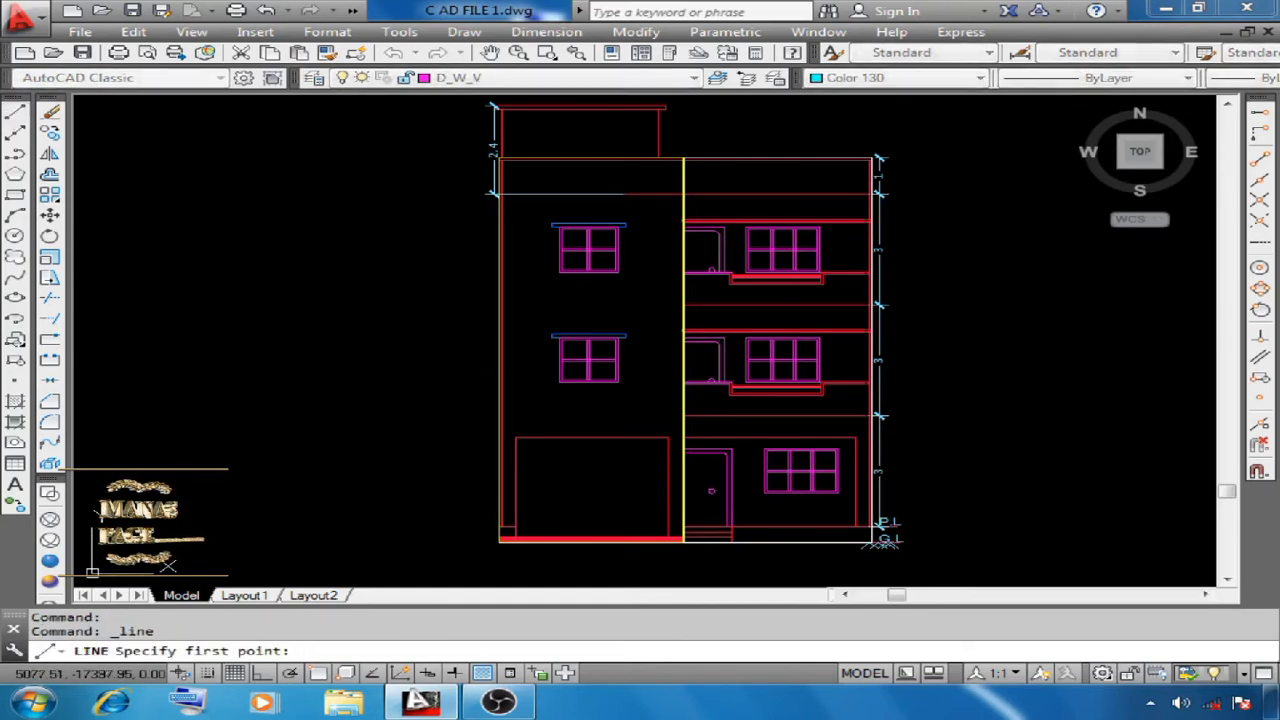
click(546, 518)
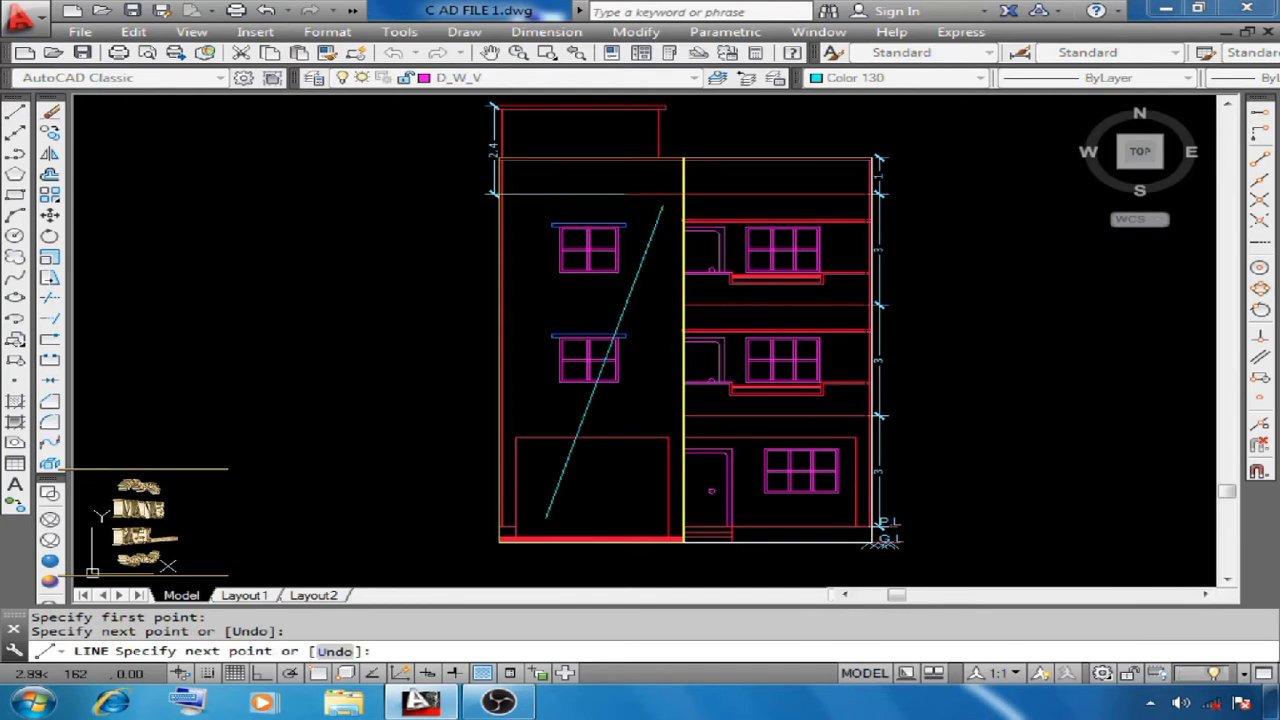
right_click(524, 172)
click(586, 183)
Draw a diagonal marker line across the upper balcony bay, from the parapet's outer end down to the ground-floor ceiling
key(Return)
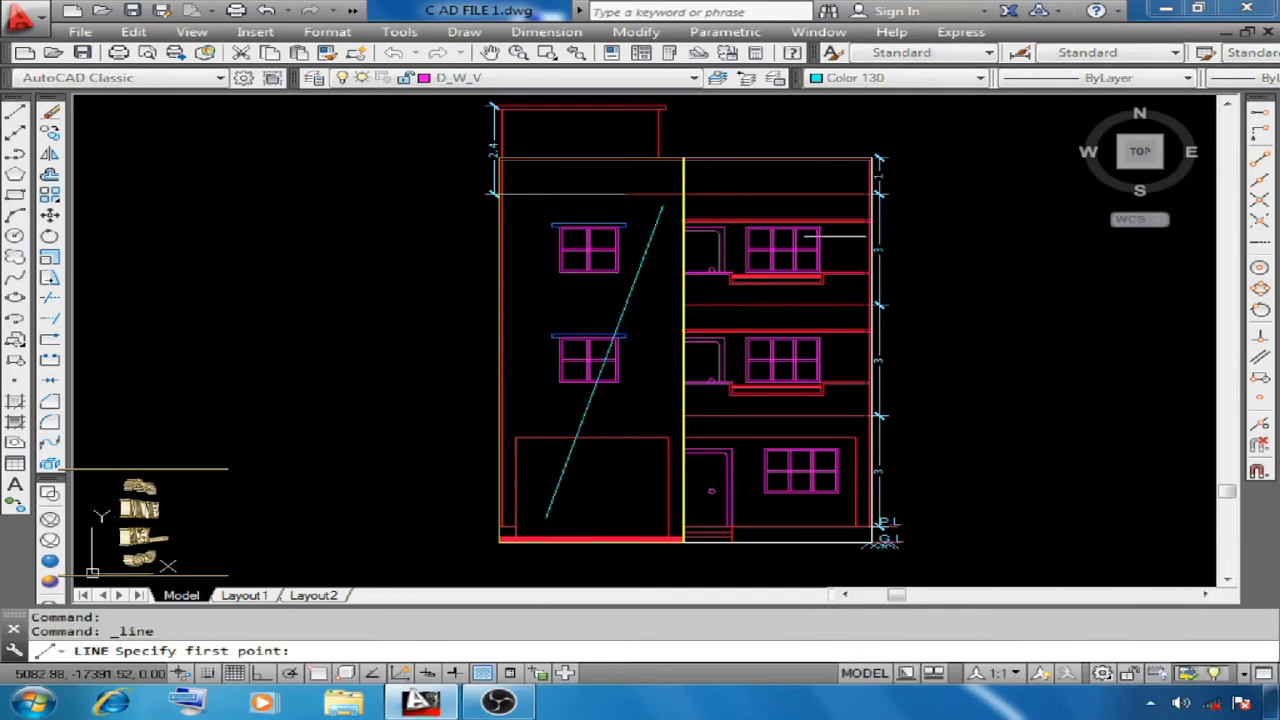
click(858, 184)
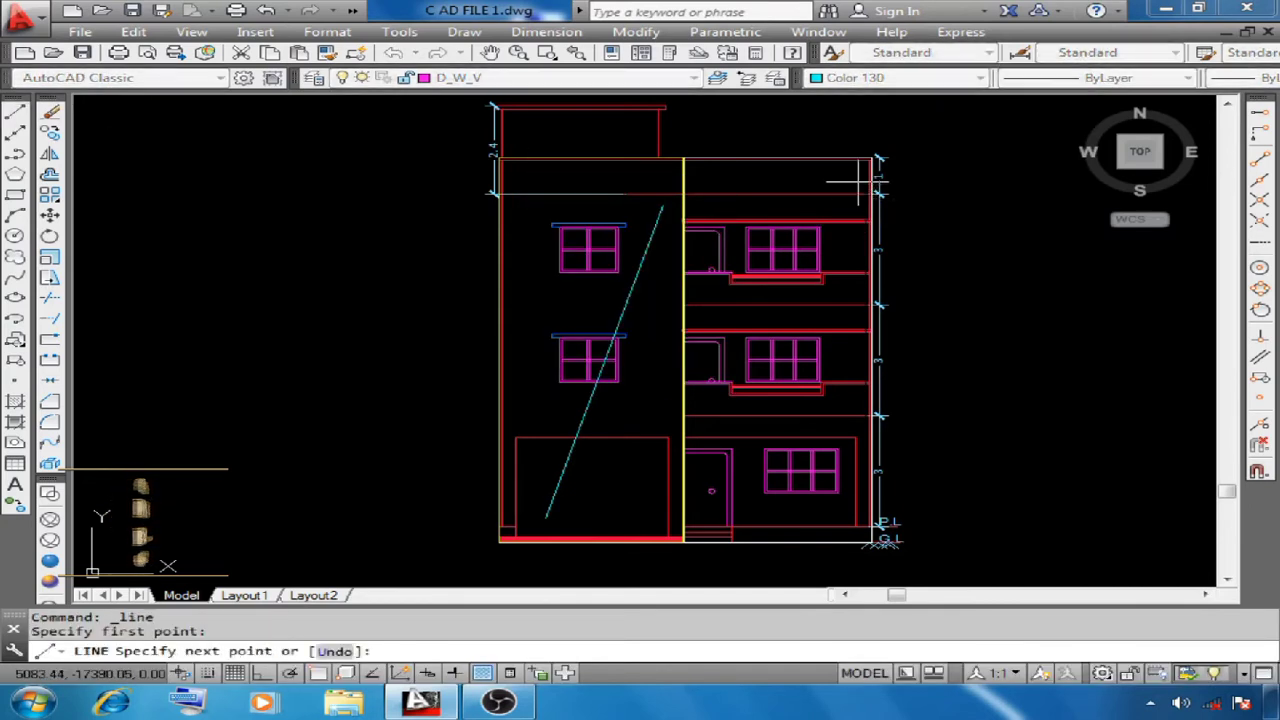
click(693, 427)
right_click(762, 306)
click(800, 315)
Draw a diagonal marker line across the ground-floor verandah, from beside the door to above the window's outer corner
key(Return)
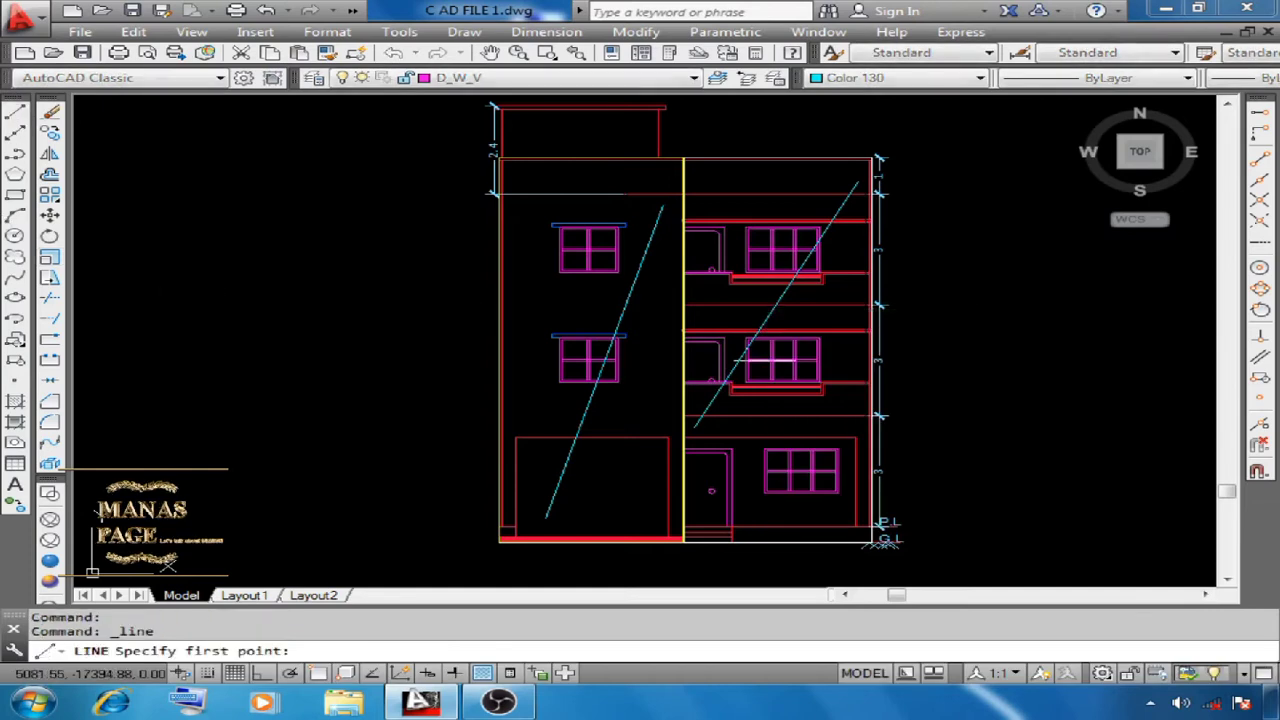
click(697, 503)
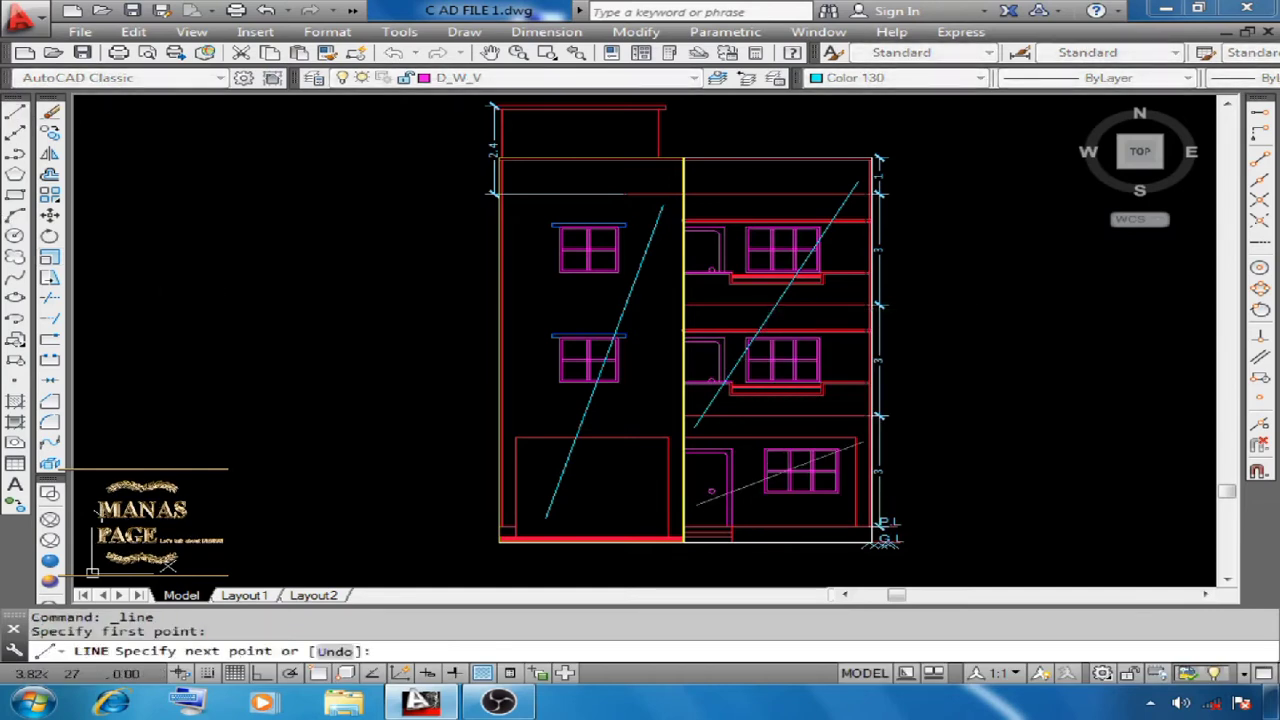
click(862, 427)
right_click(1047, 250)
click(1075, 259)
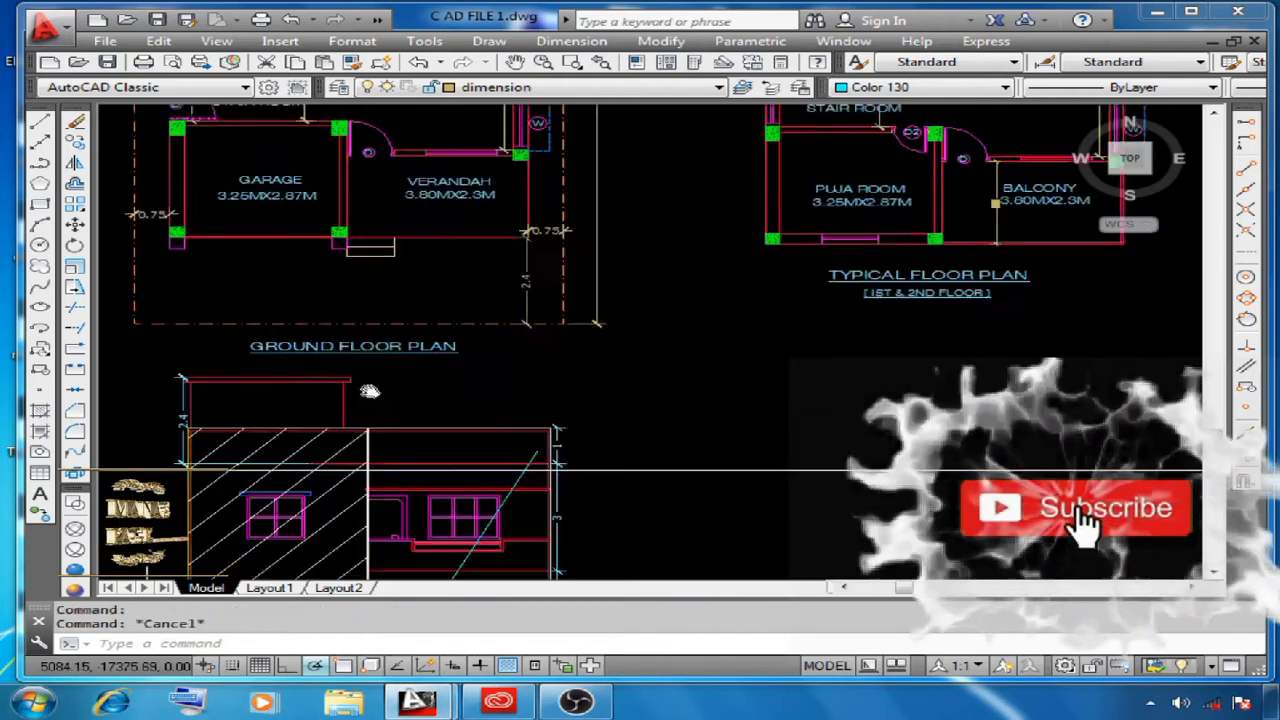
Highlight the two front garage columns on the ground floor plan to examine their positions
middle_drag(369, 391, 420, 560)
scroll(300, 363, up, 5)
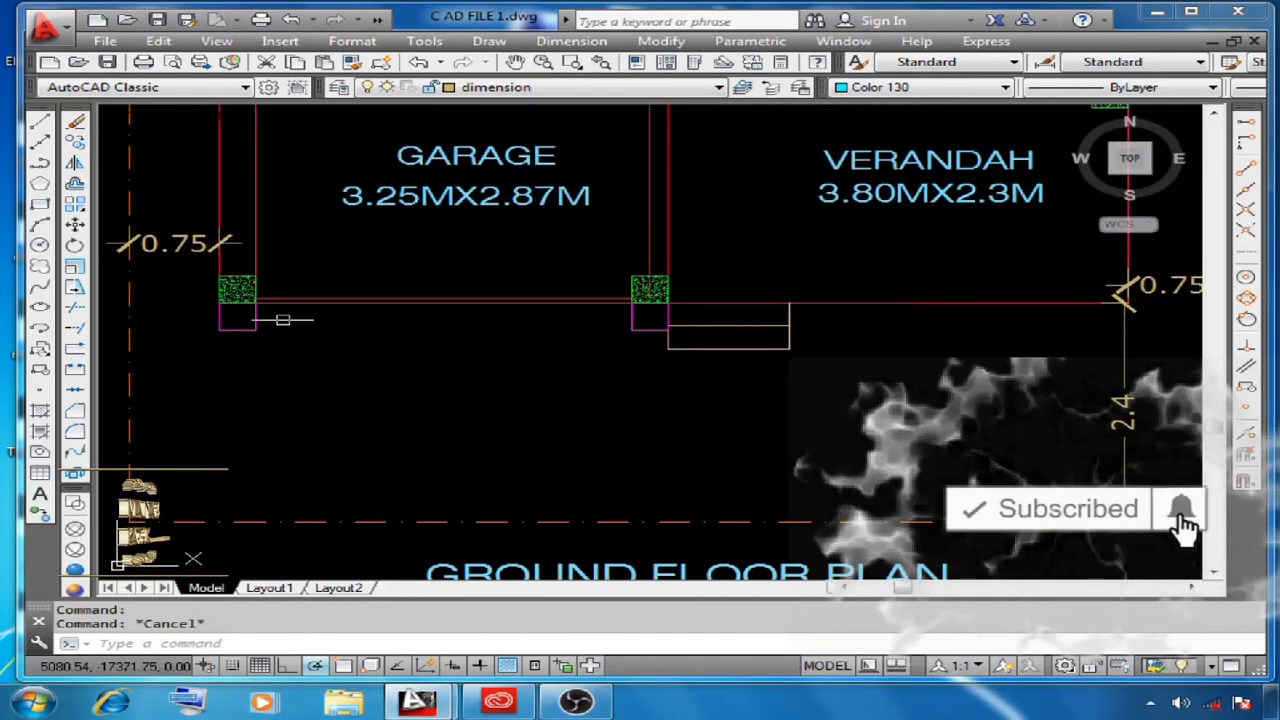
click(212, 270)
click(290, 308)
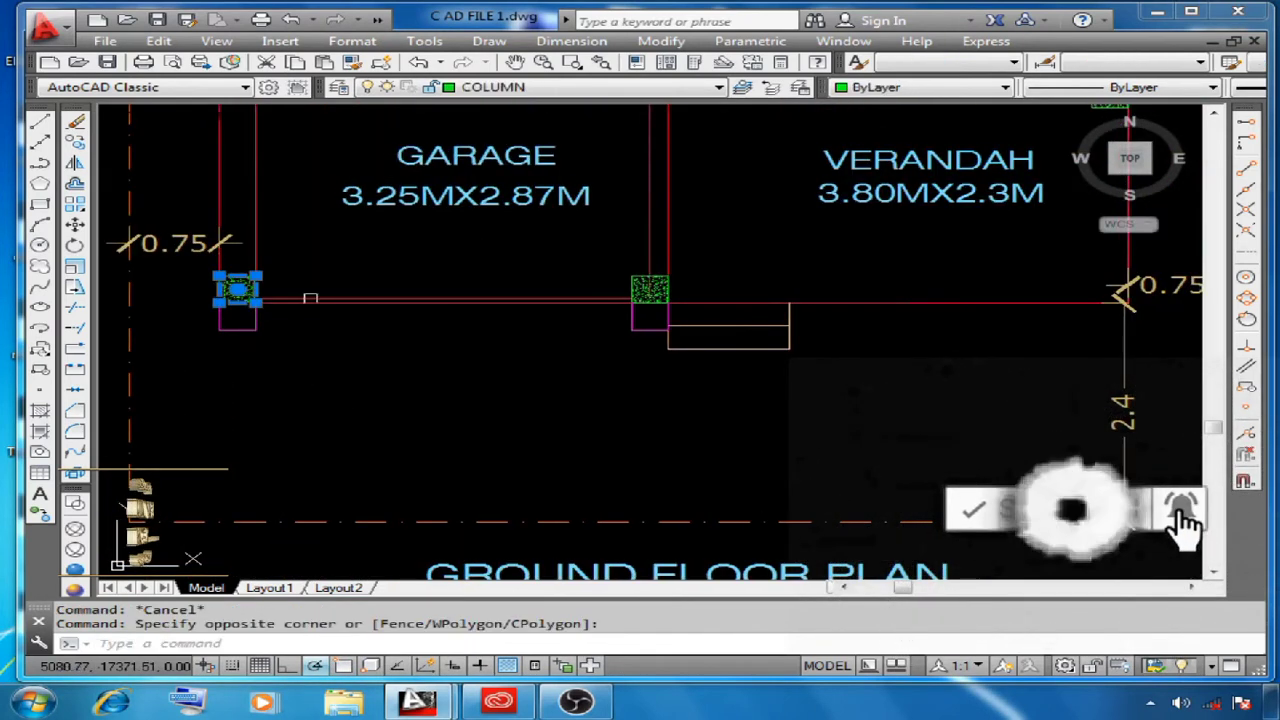
click(590, 262)
click(708, 322)
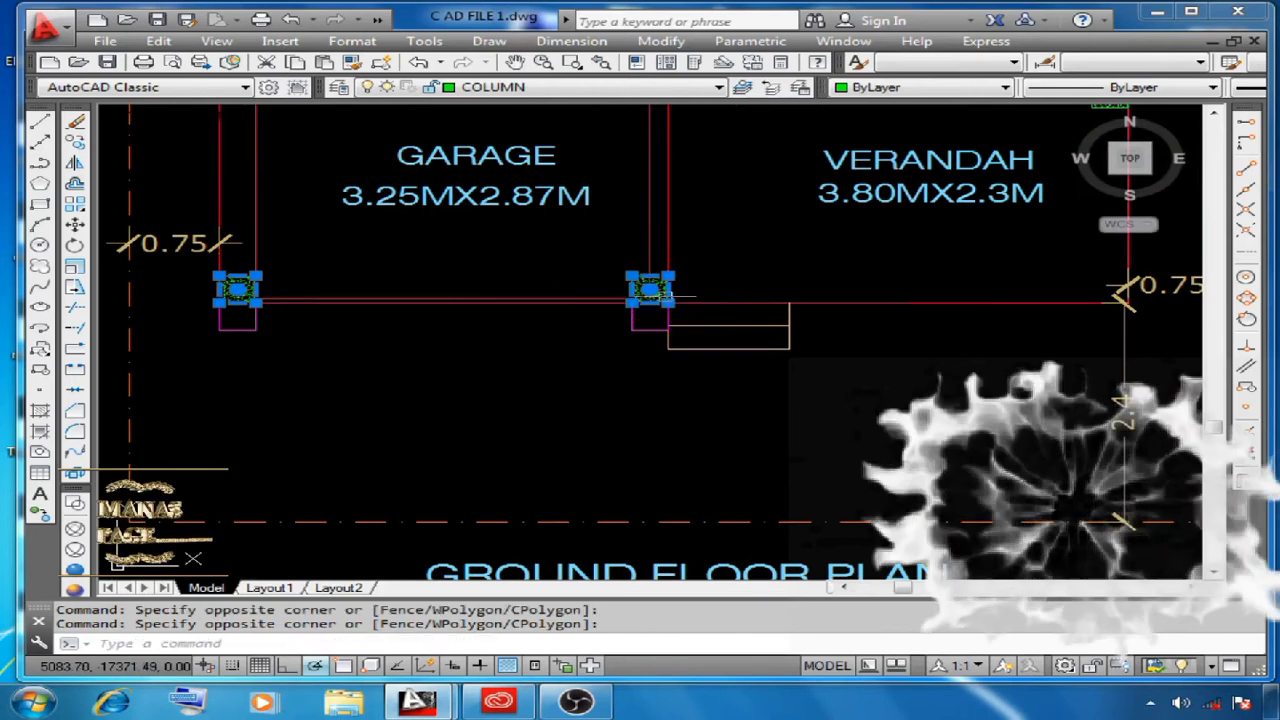
key(Escape)
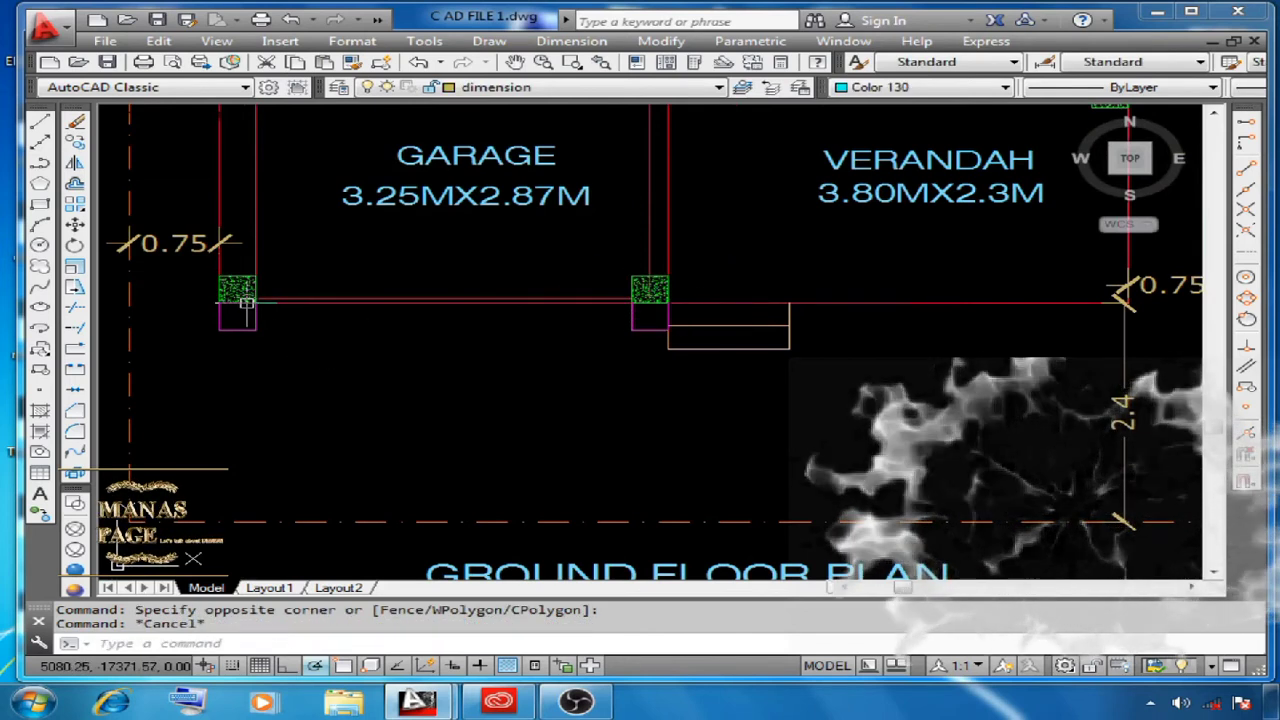
Examine the projections in front of the two garage columns and their width and depth dimensions
click(651, 320)
click(245, 322)
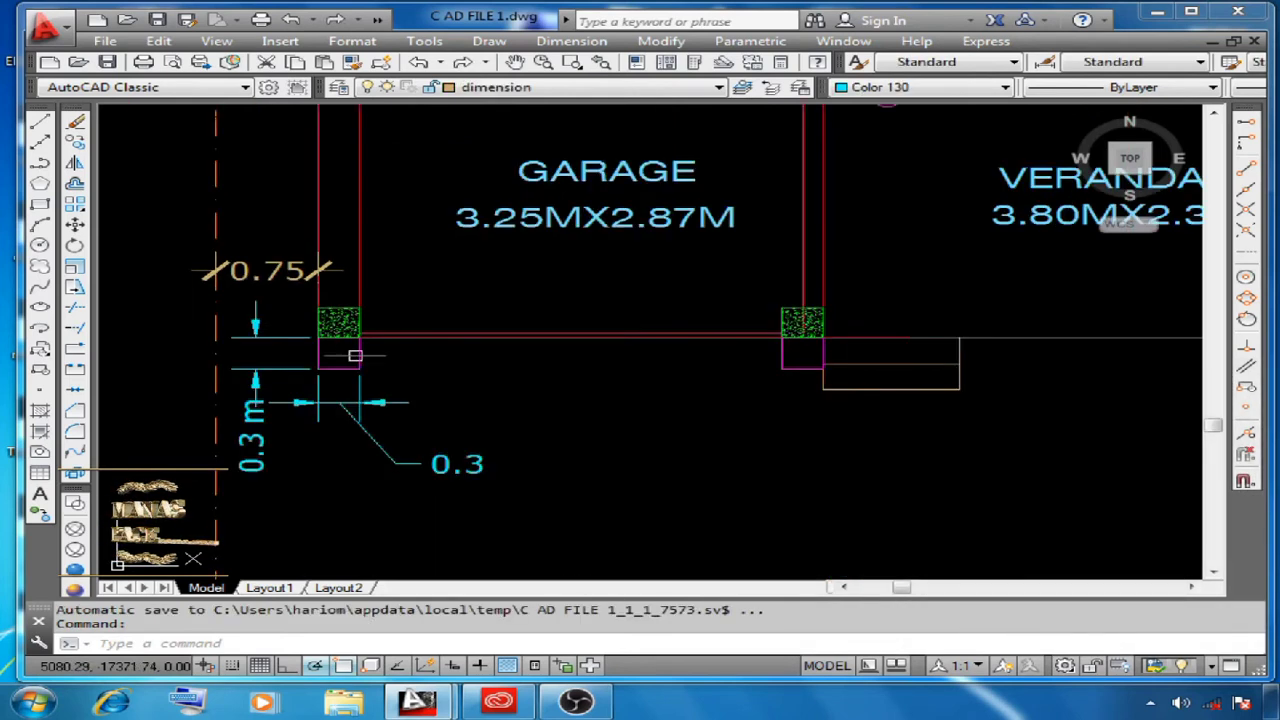
click(357, 354)
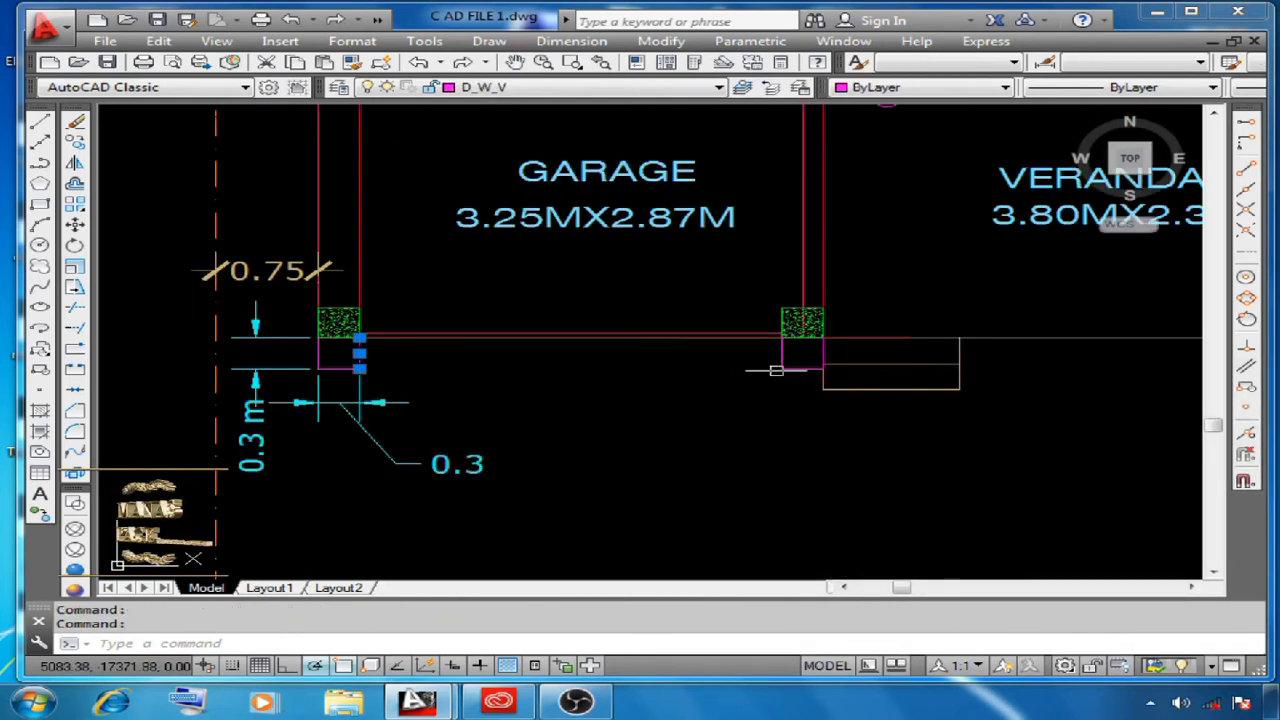
click(776, 371)
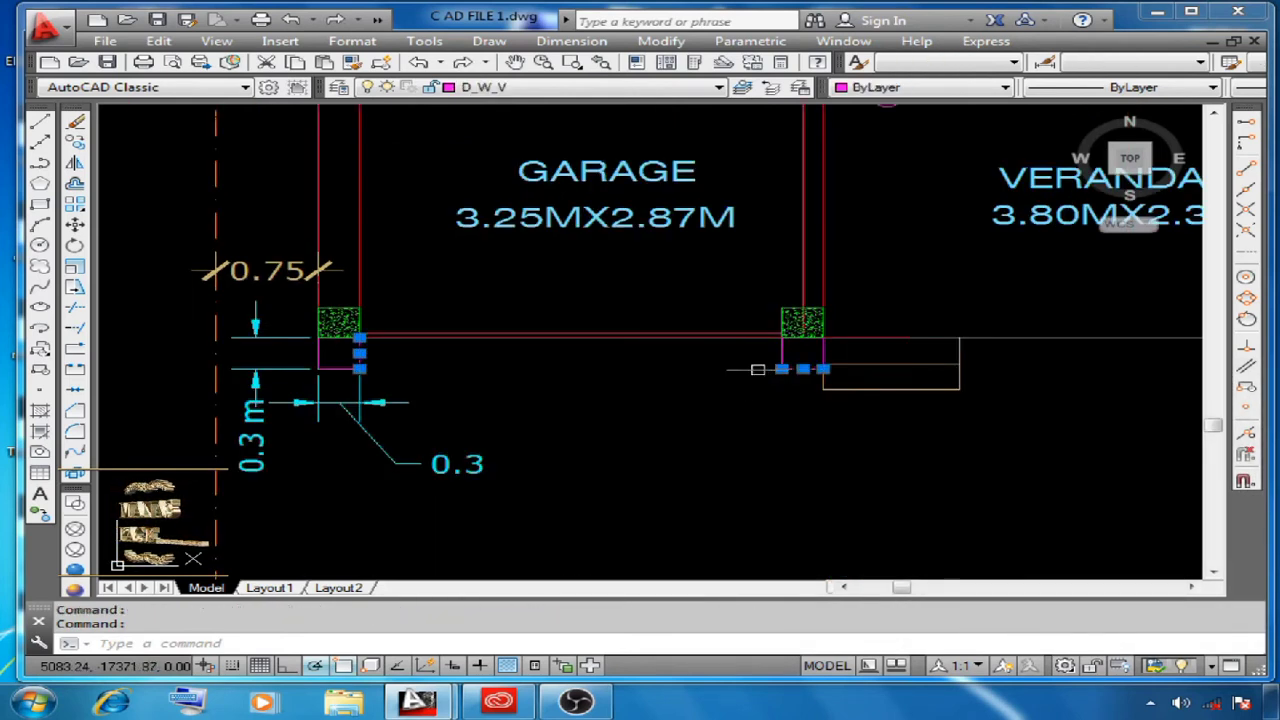
click(252, 425)
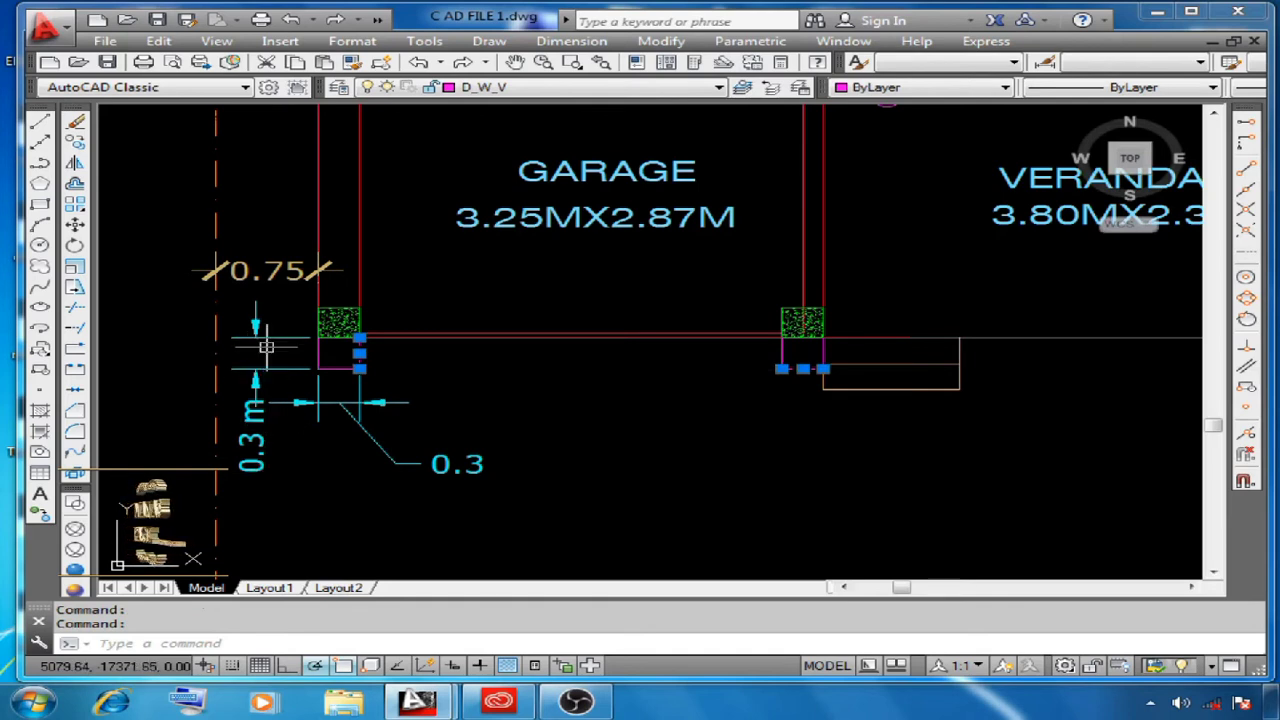
Examine the width dimension of the projection in front of the outer garage column on the ground floor plan
key(Escape)
click(381, 451)
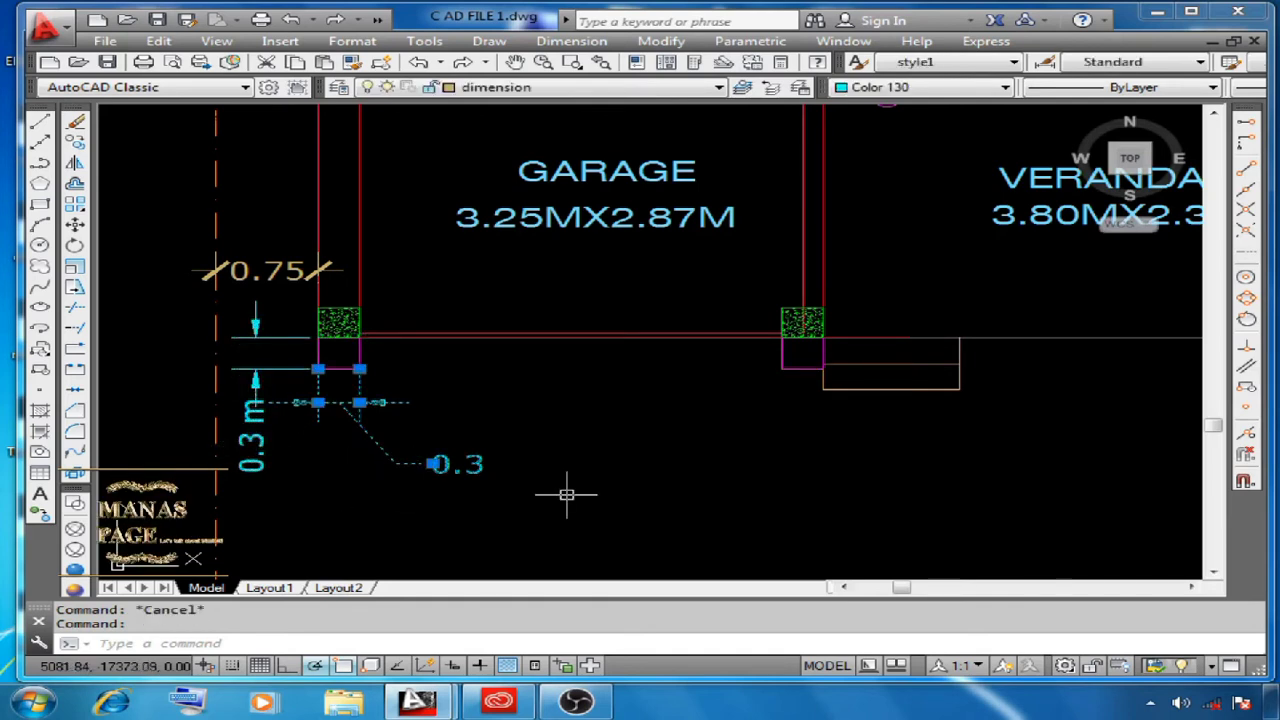
key(Escape)
scroll(658, 567, down, 1)
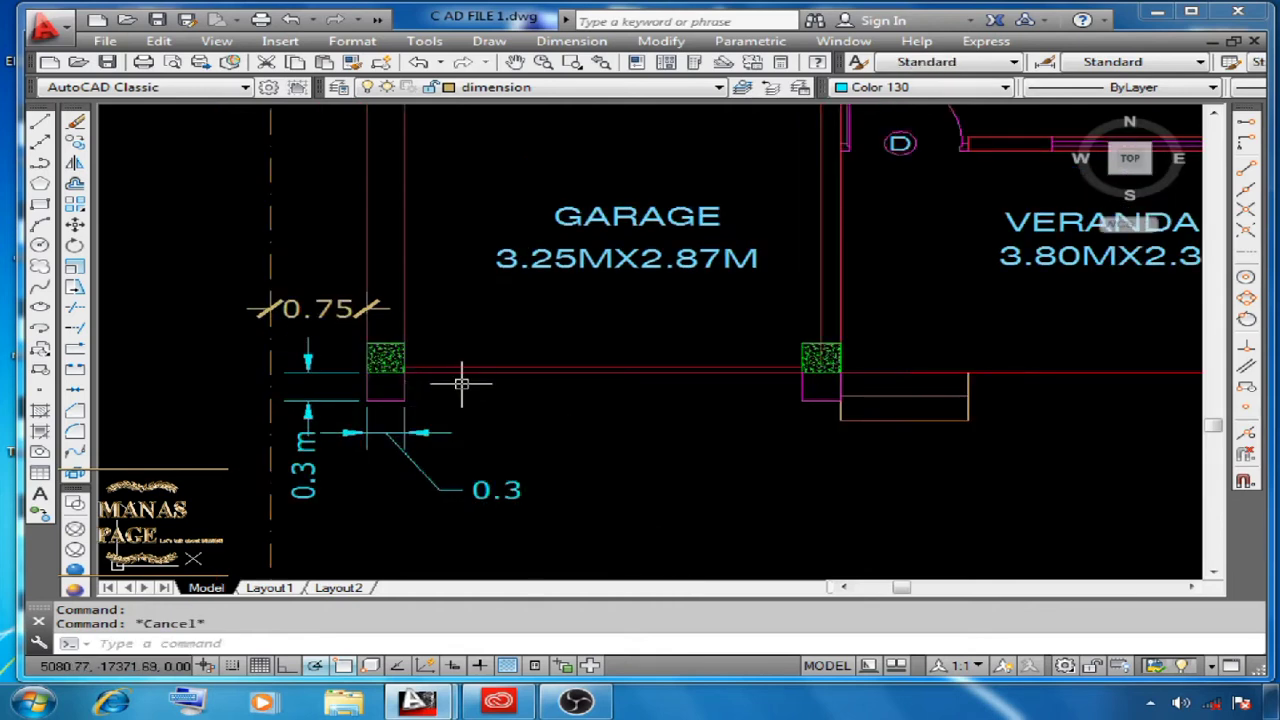
On the front elevation, highlight the frame around the garage bay and examine its height dimension at the roof
scroll(520, 400, down, 5)
middle_drag(709, 480, 621, 253)
scroll(690, 375, up, 4)
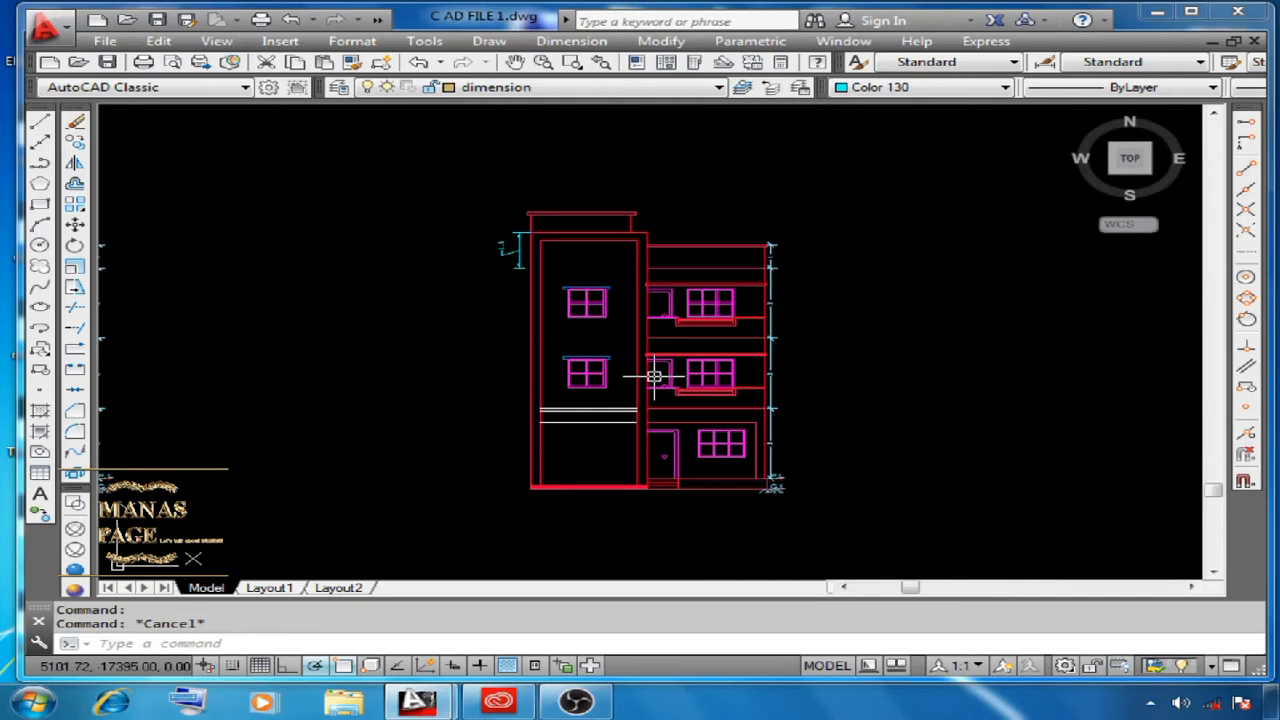
scroll(660, 371, up, 2)
middle_drag(663, 371, 664, 384)
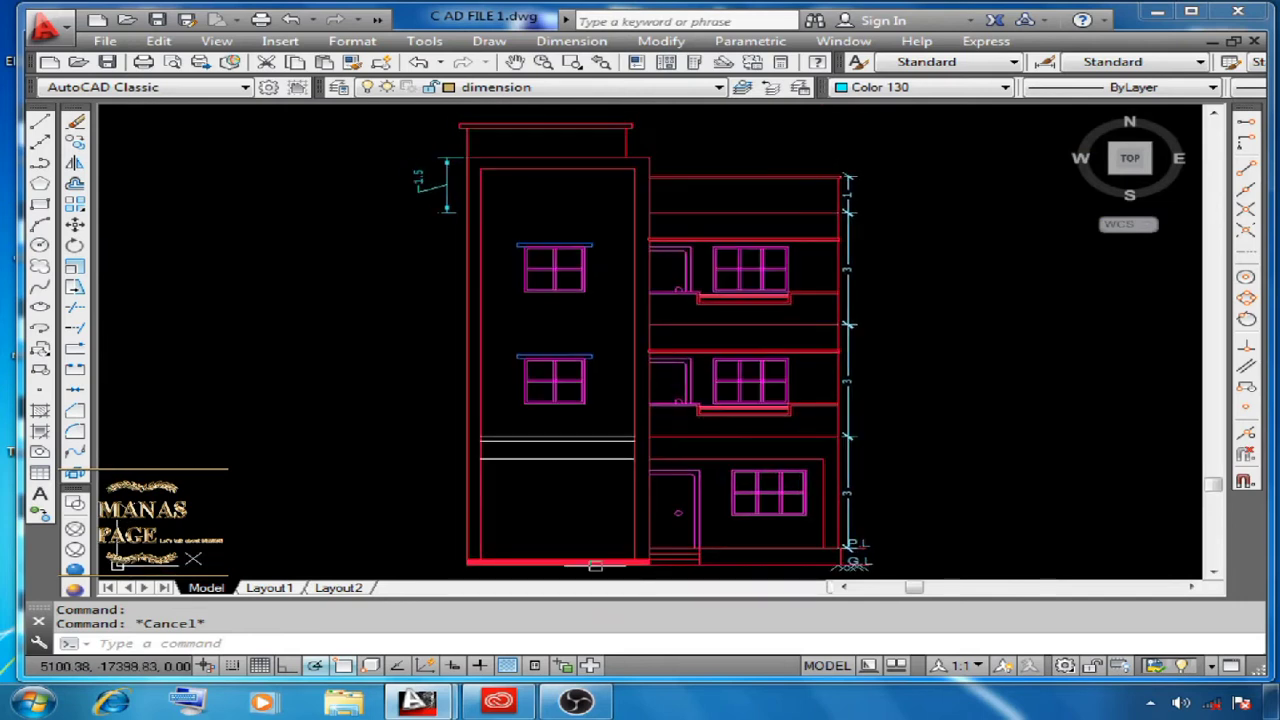
key(Escape)
click(470, 395)
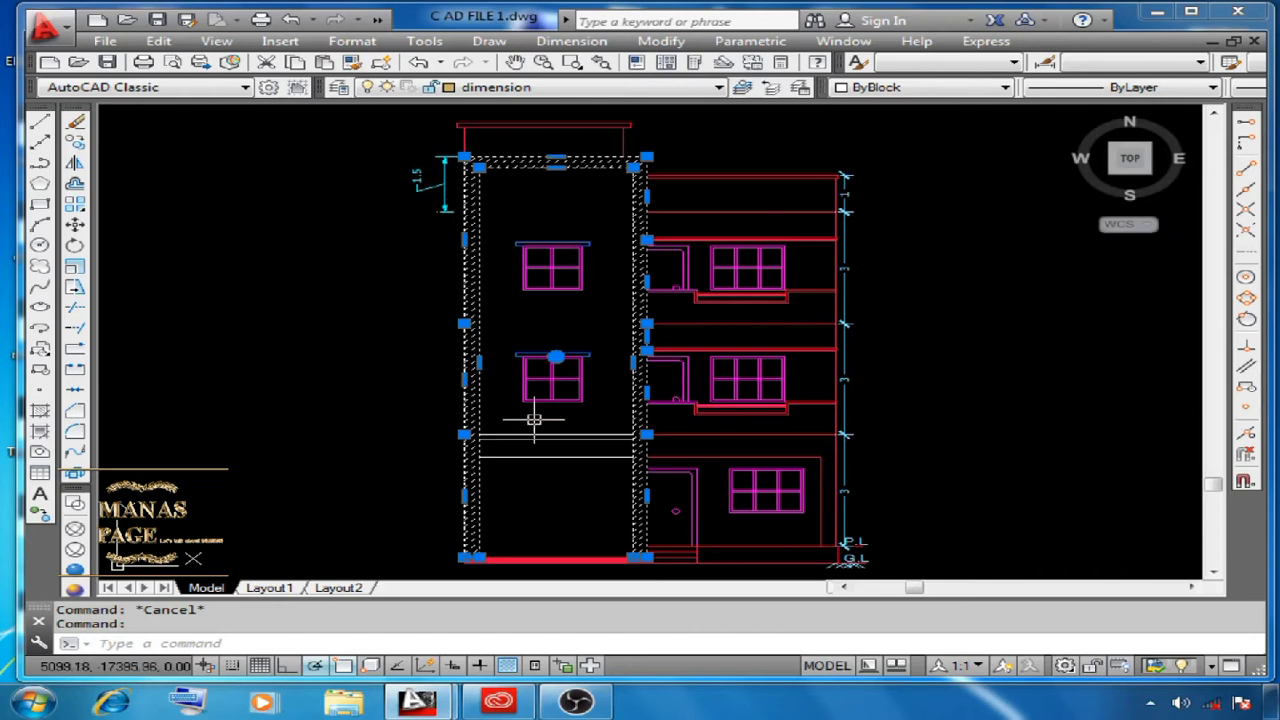
key(Escape)
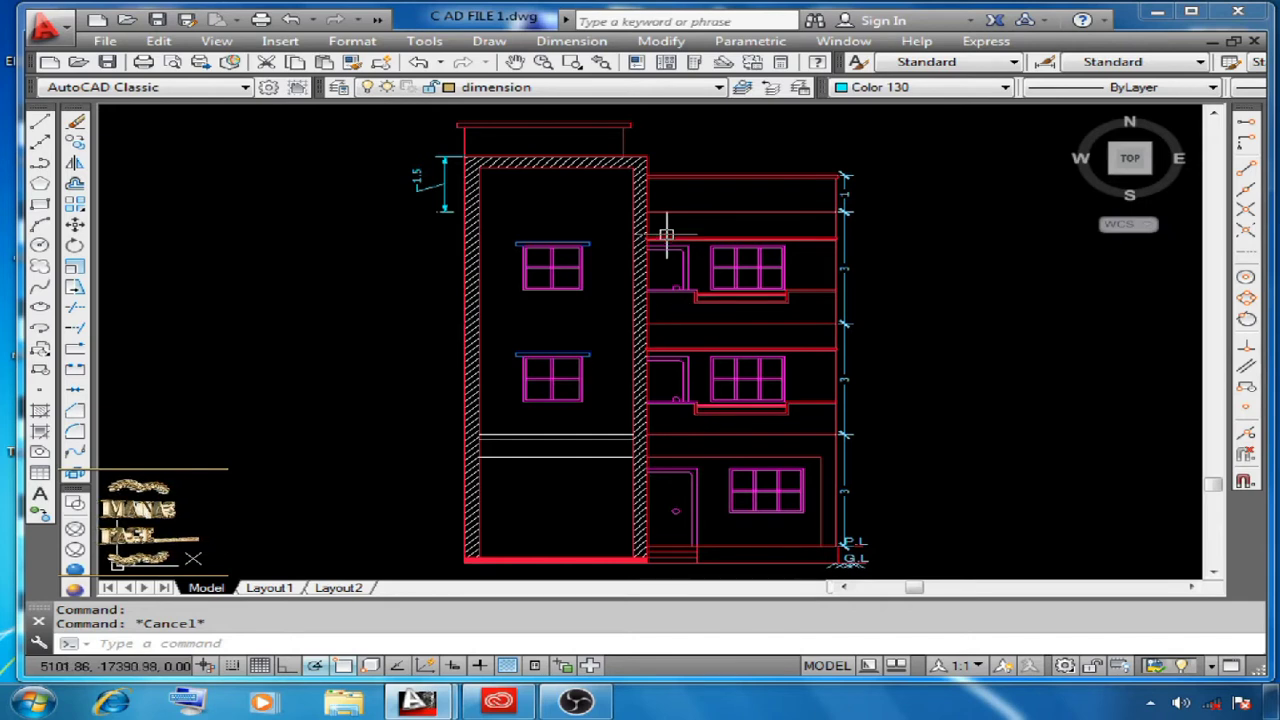
click(450, 212)
key(Escape)
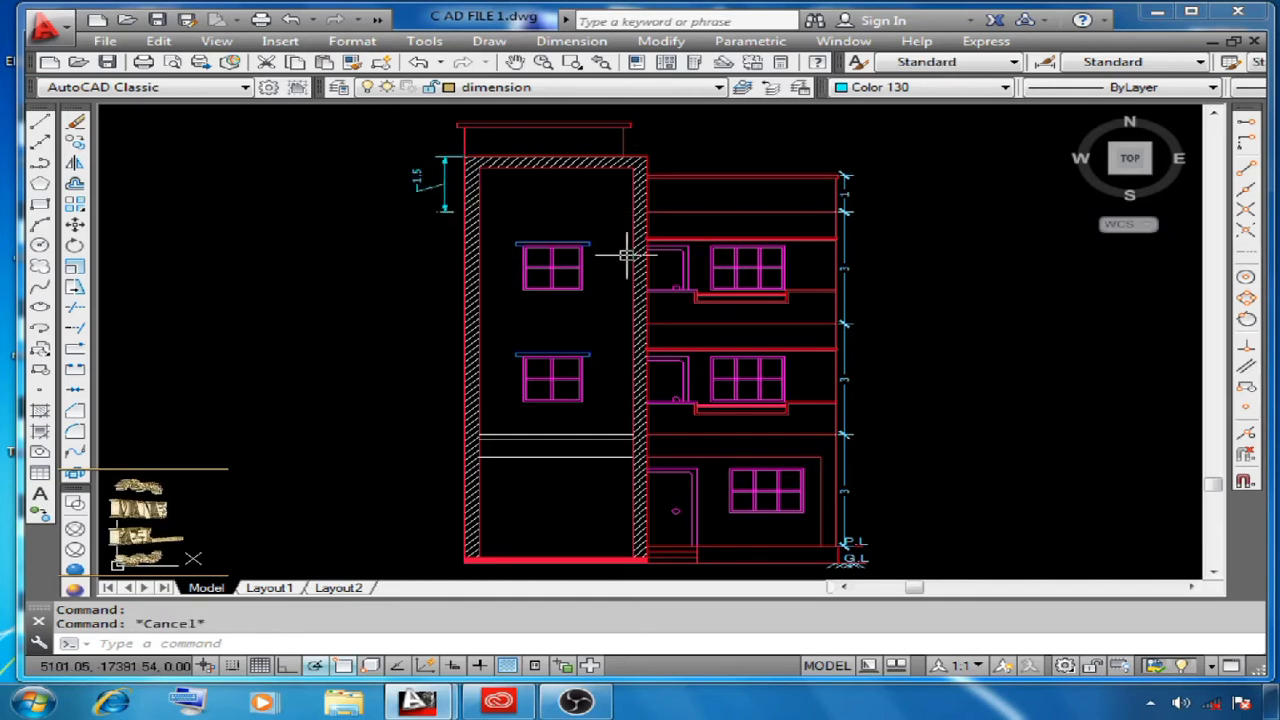
Highlight the two windows and their sunshades inside the framed garage bay to examine them
key(Escape)
click(610, 218)
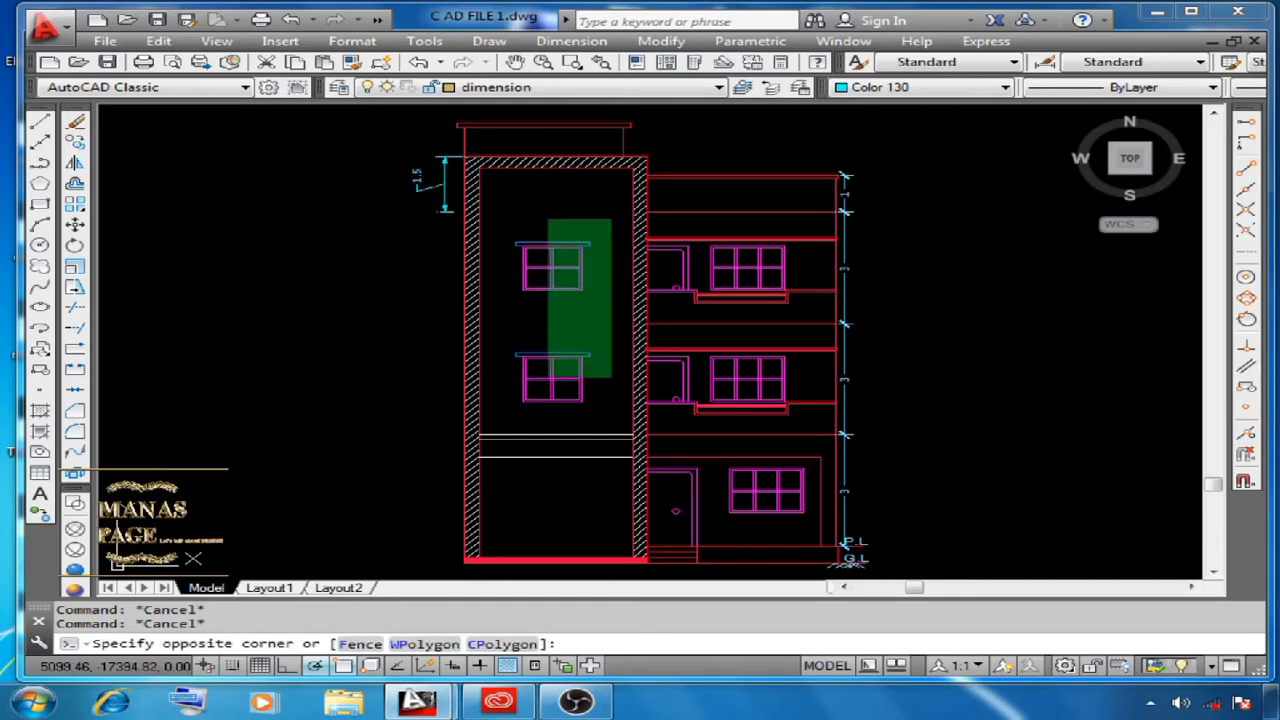
click(500, 414)
key(Escape)
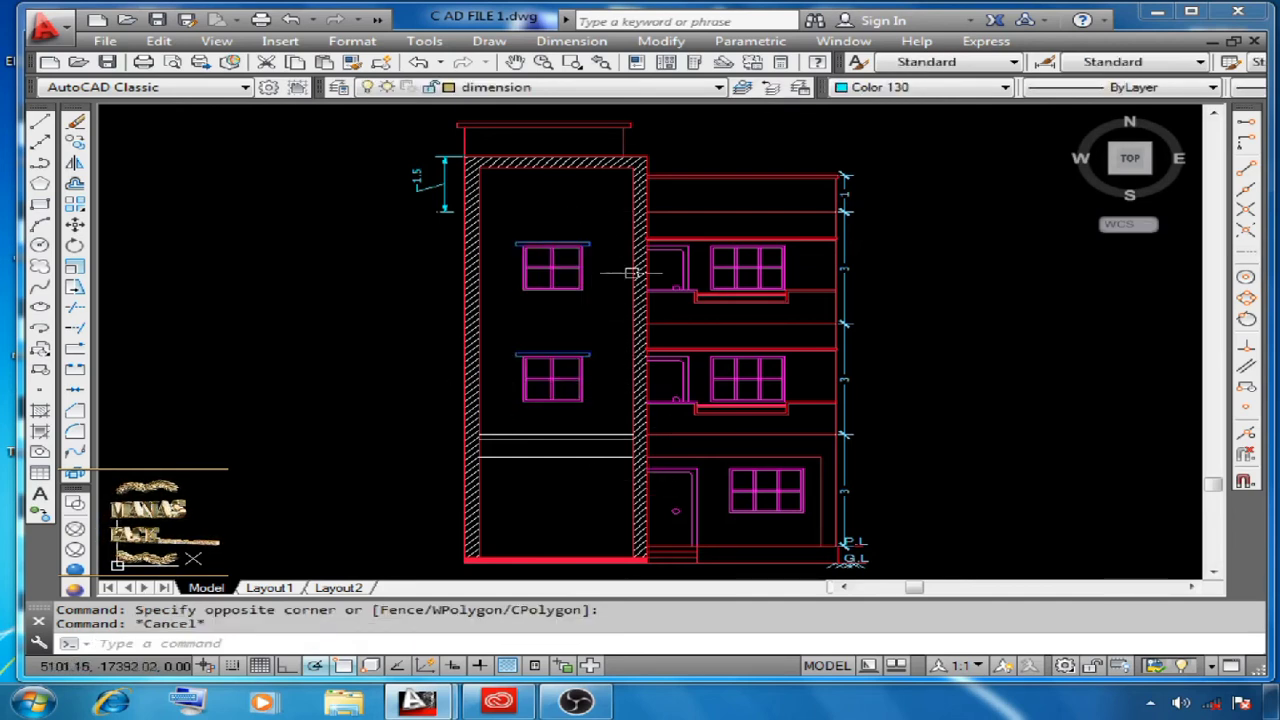
Highlight the horizontal band above the garage opening and the hatched frame in turn to compare them
key(Escape)
click(622, 424)
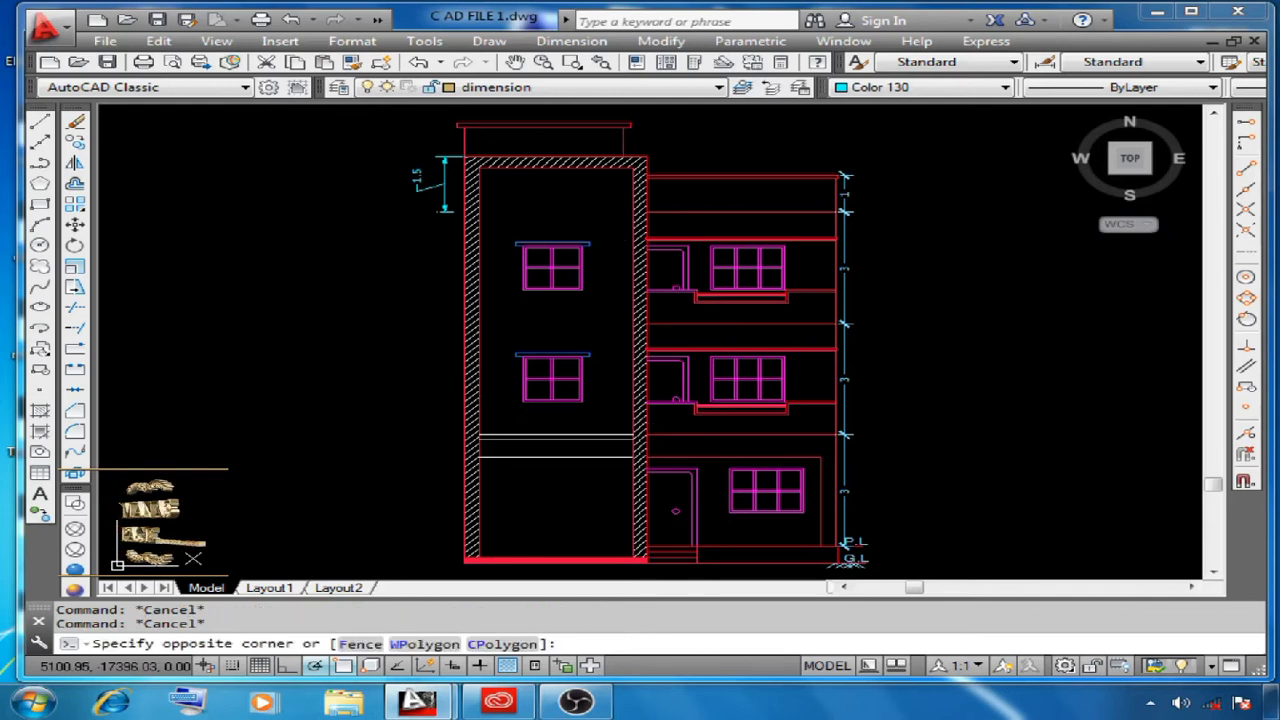
click(601, 443)
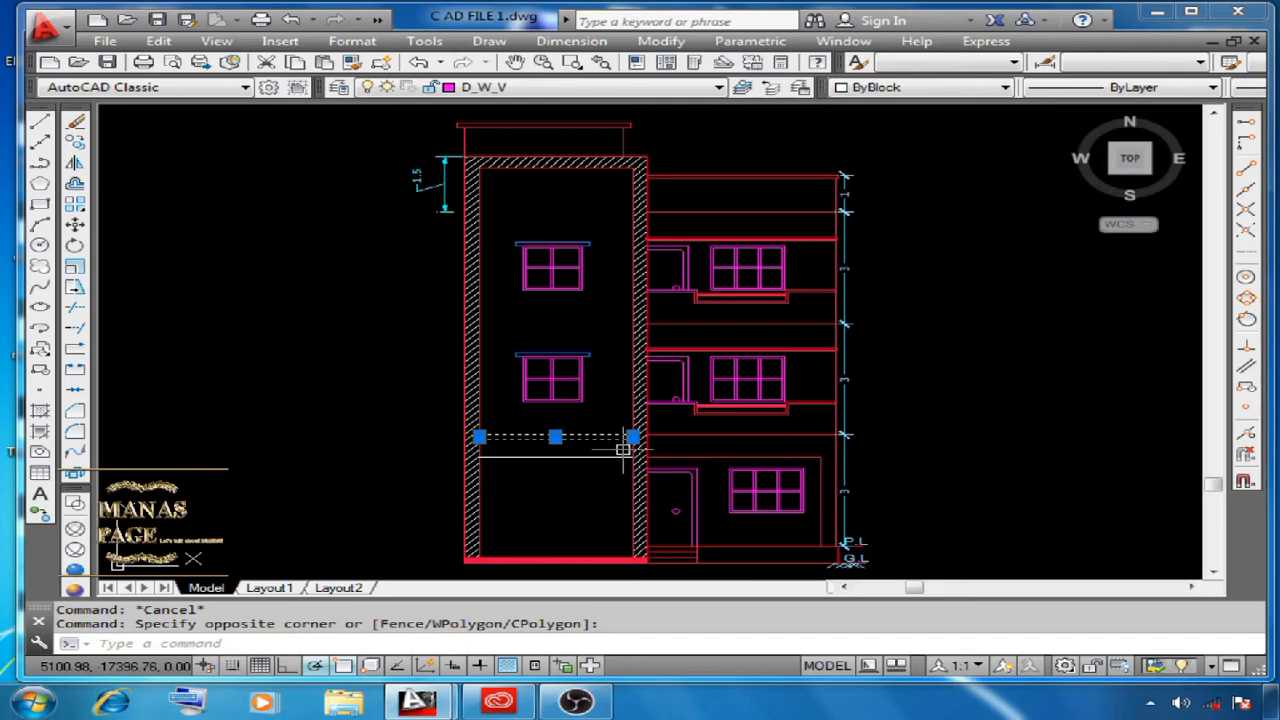
key(Escape)
click(492, 401)
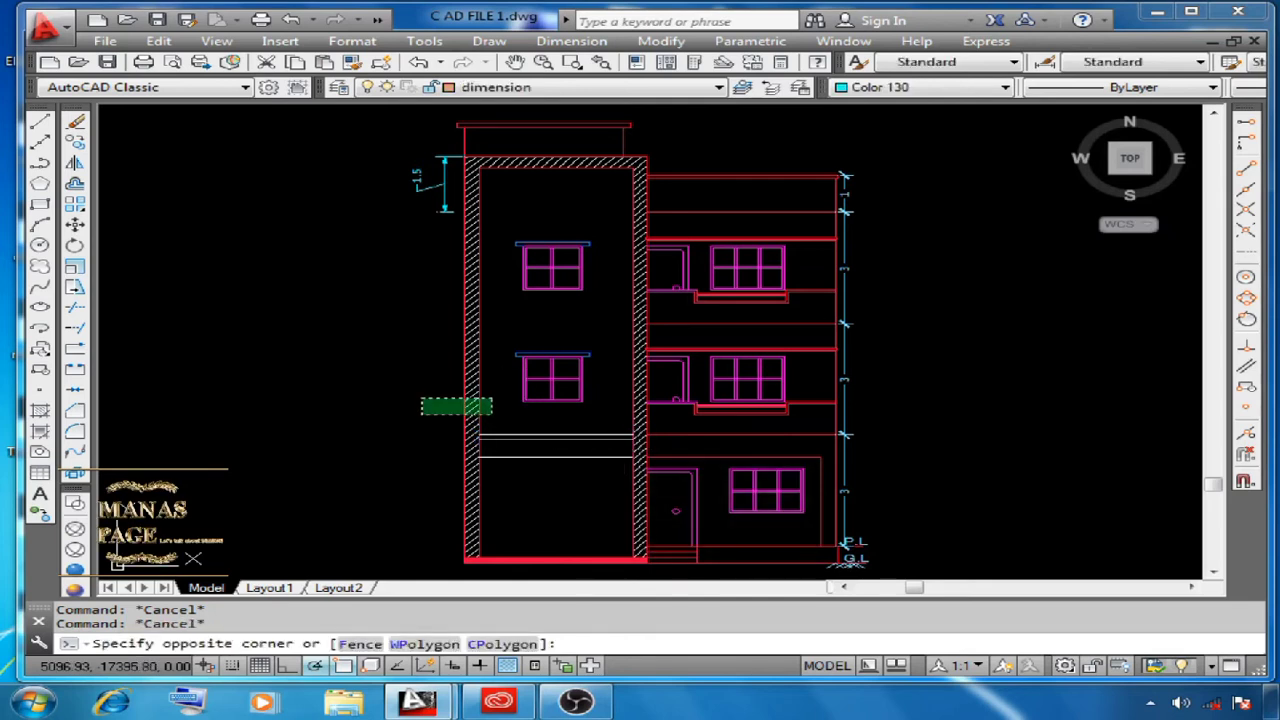
click(421, 413)
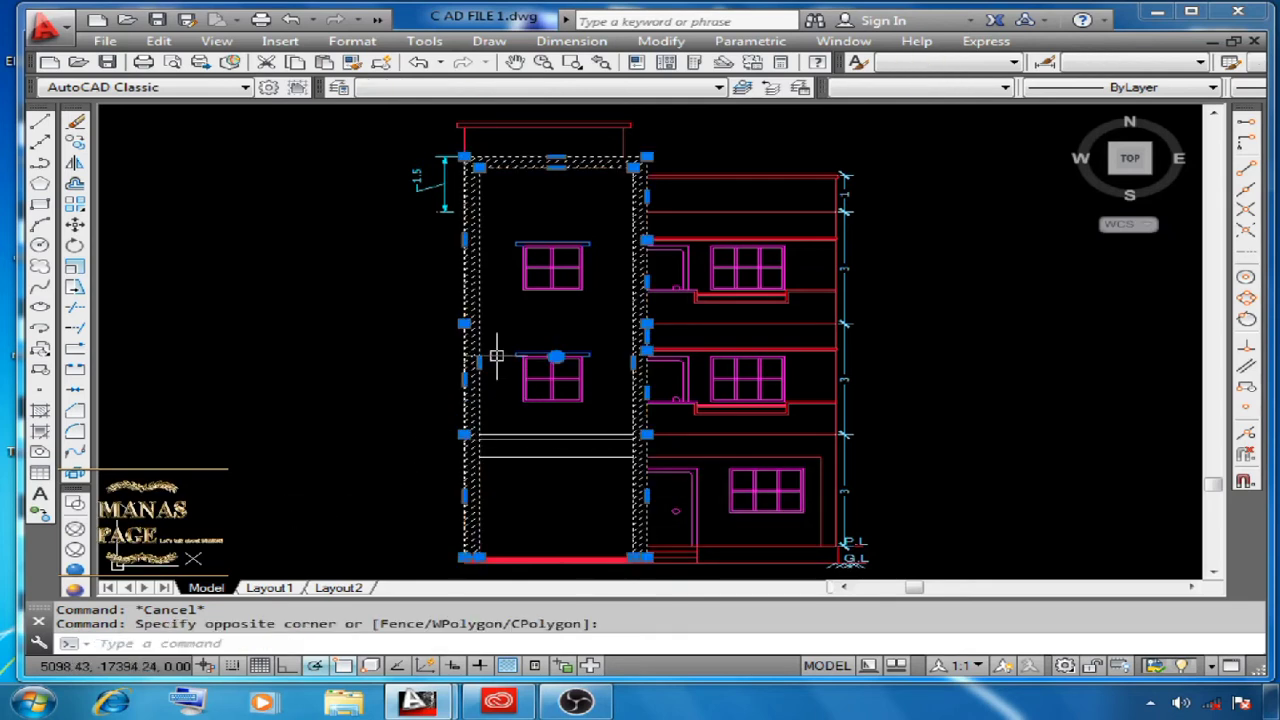
key(Escape)
click(615, 418)
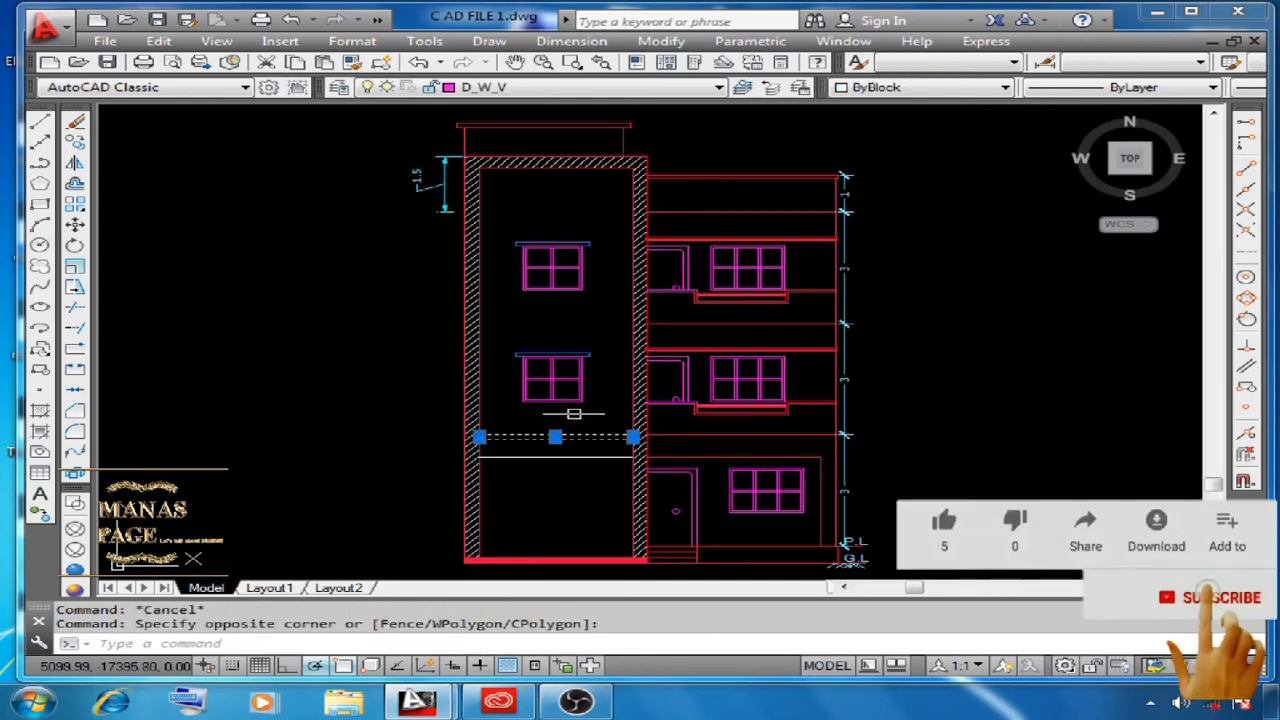
key(Escape)
drag(518, 458, 404, 342)
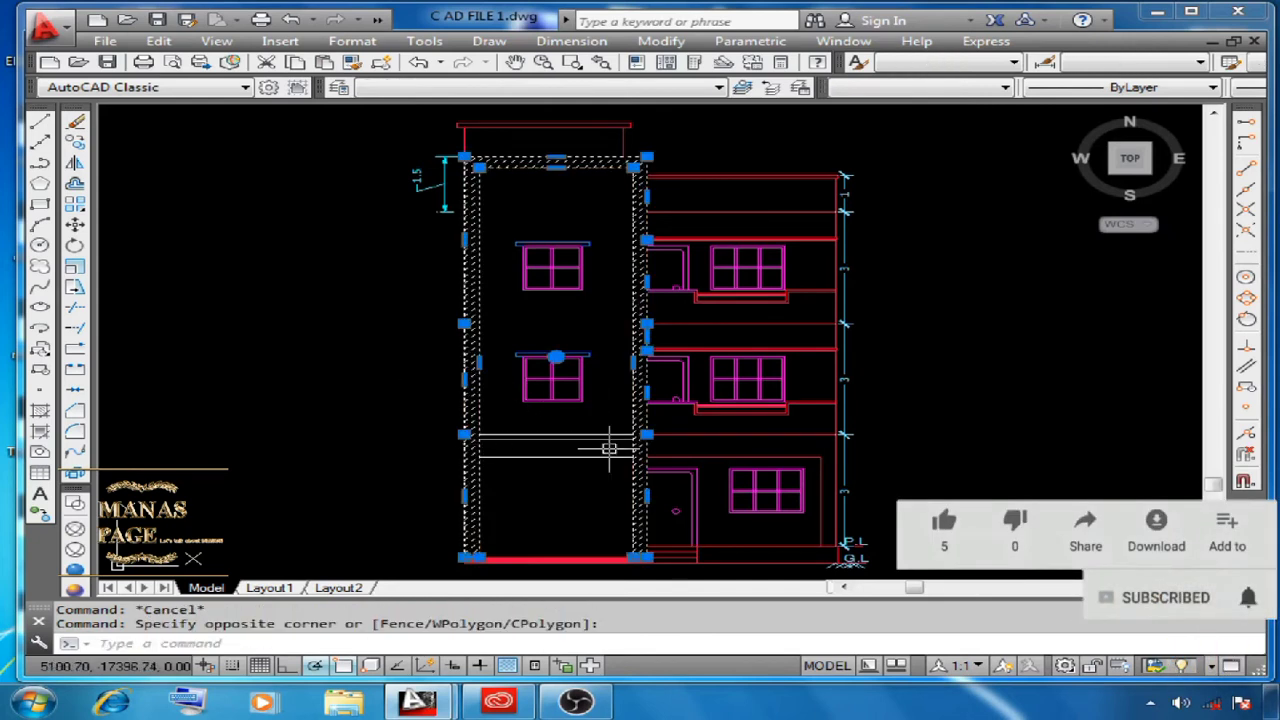
key(Escape)
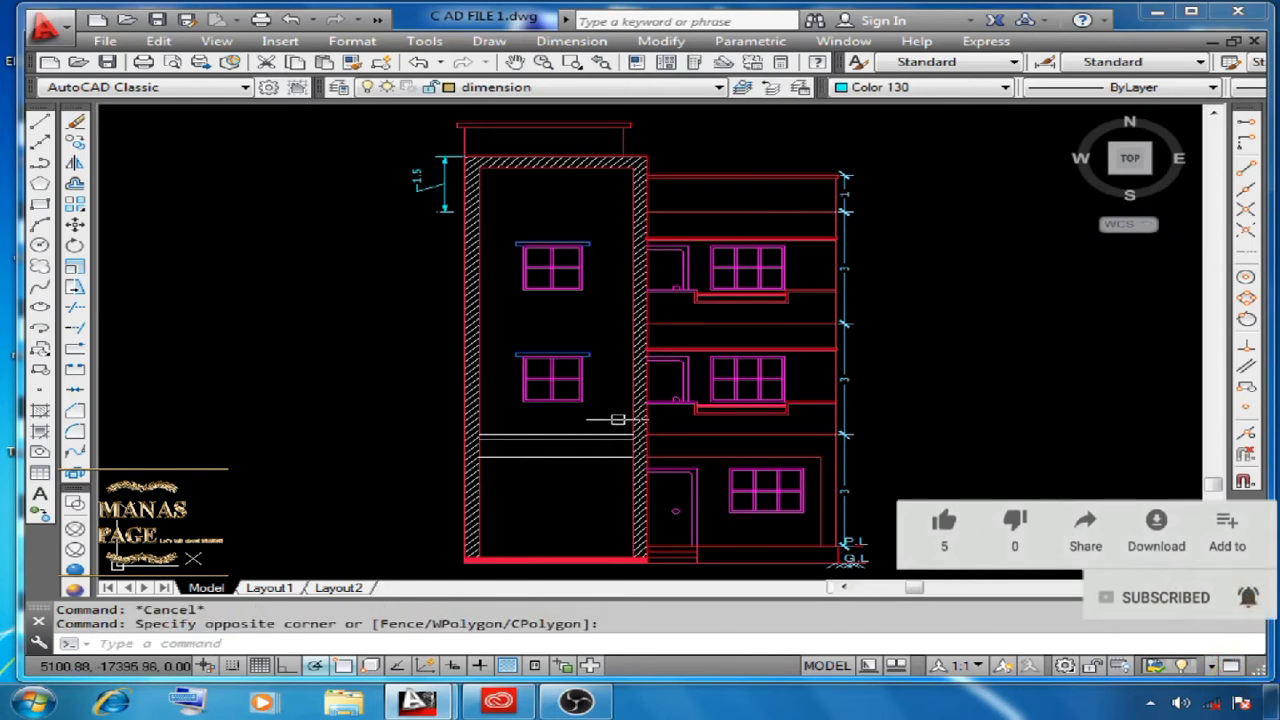
click(619, 427)
click(600, 444)
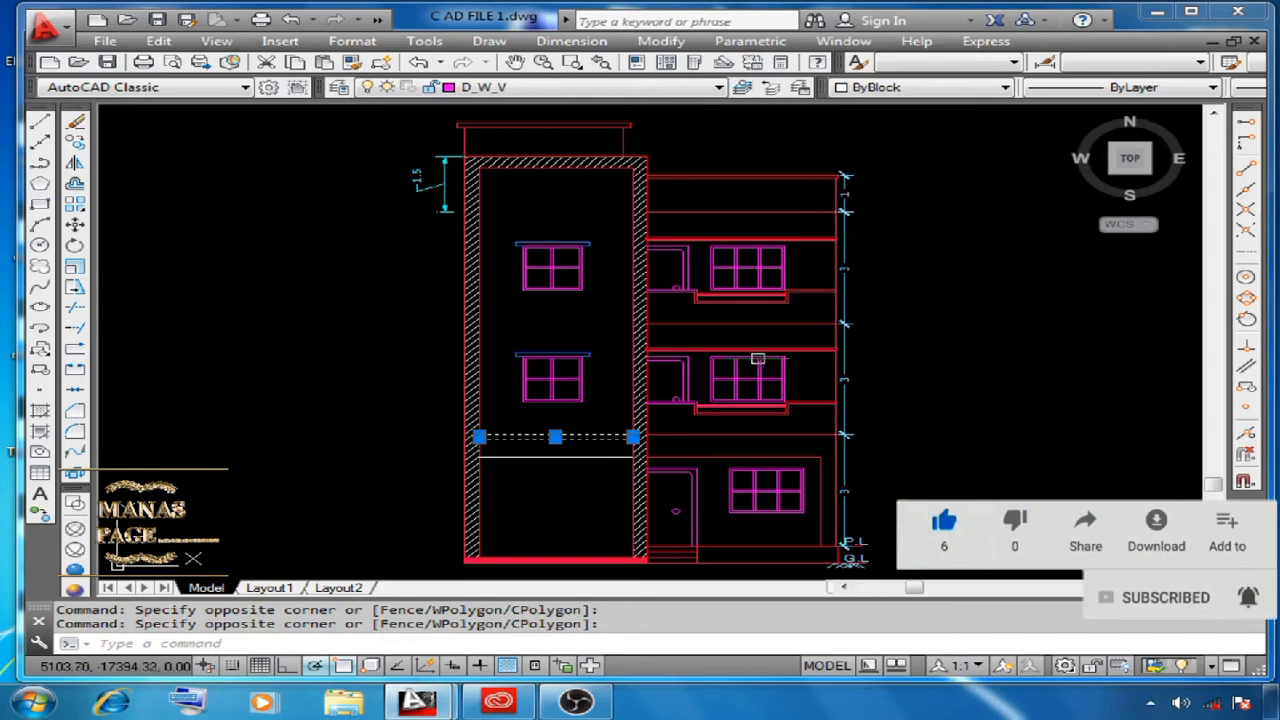
key(Escape)
key(Escape)
Highlight the hatched frame together with the horizontal band above the garage opening to examine them as one
click(500, 416)
click(444, 407)
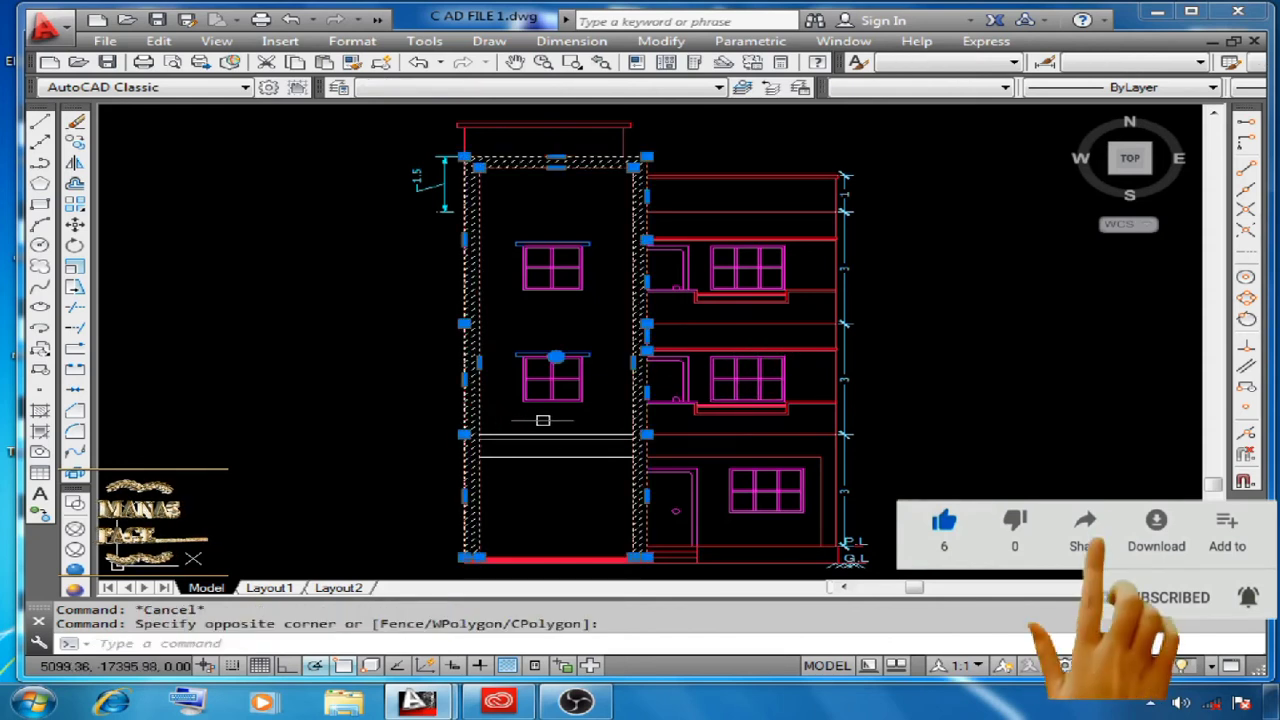
click(530, 430)
click(497, 445)
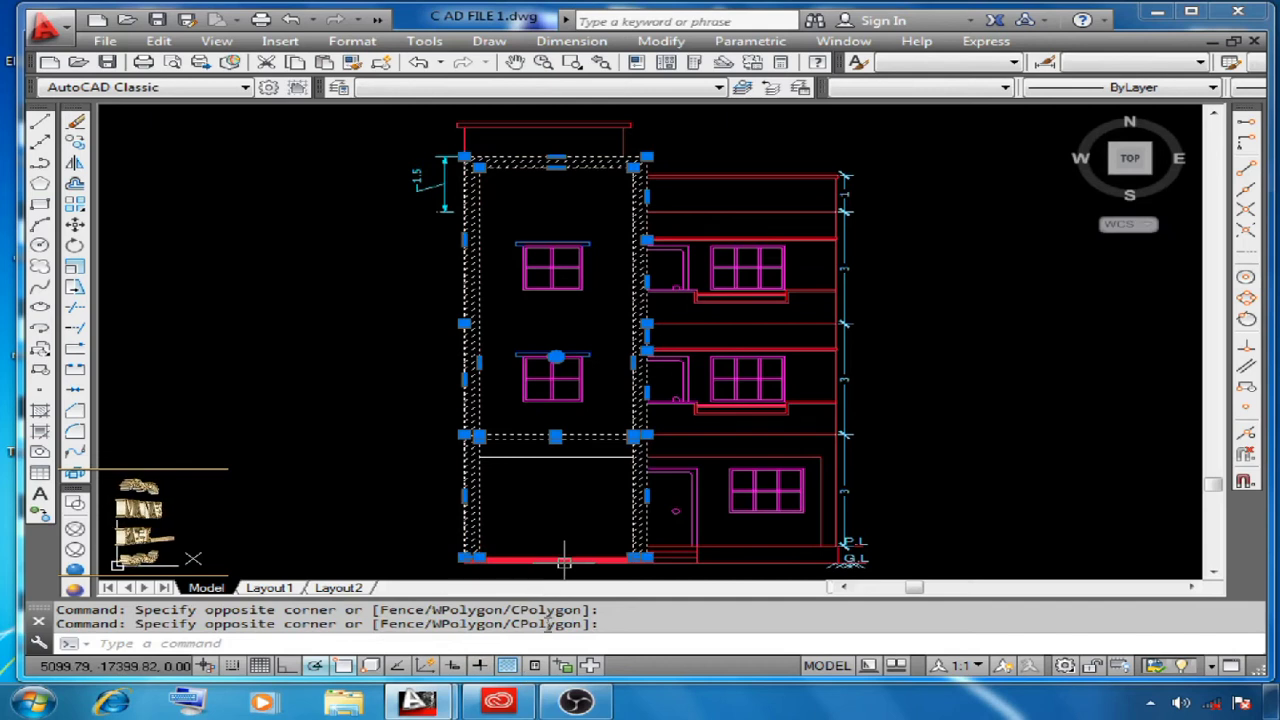
key(Escape)
key(Escape)
Return to the ground floor plan and highlight the four garage corner columns to examine their positions
middle_drag(564, 562, 940, 715)
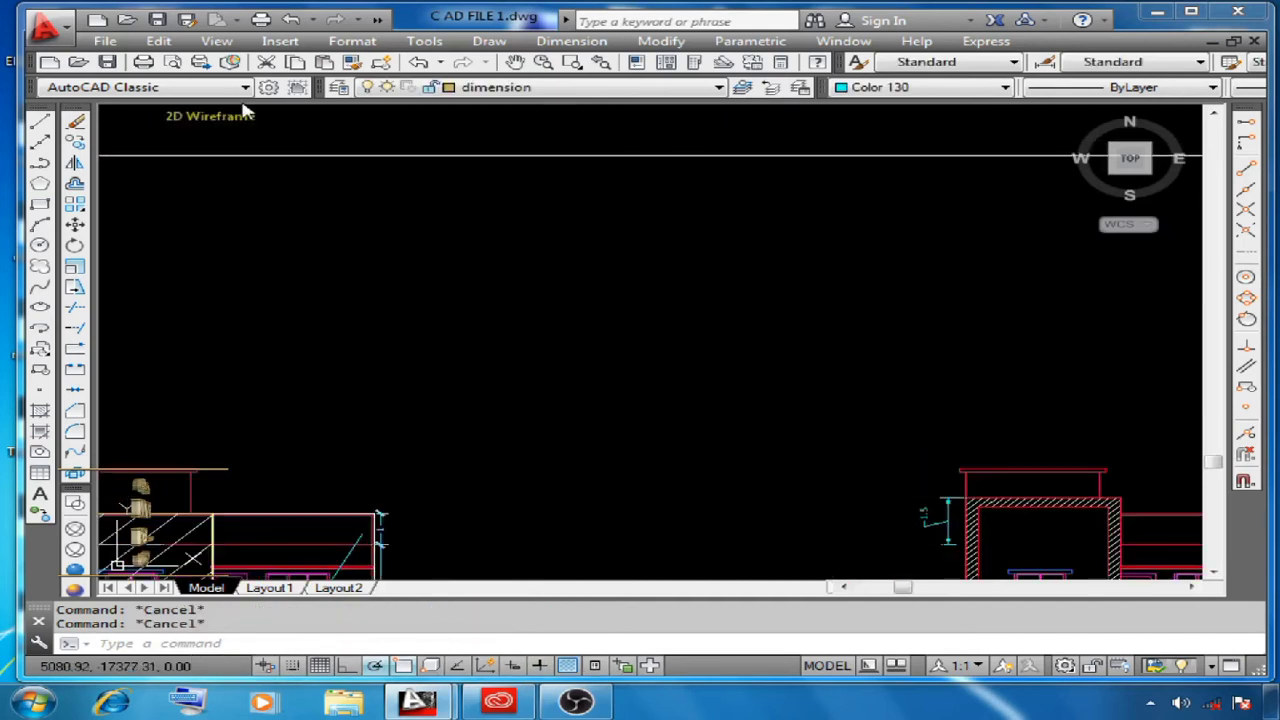
middle_drag(250, 150, 360, 550)
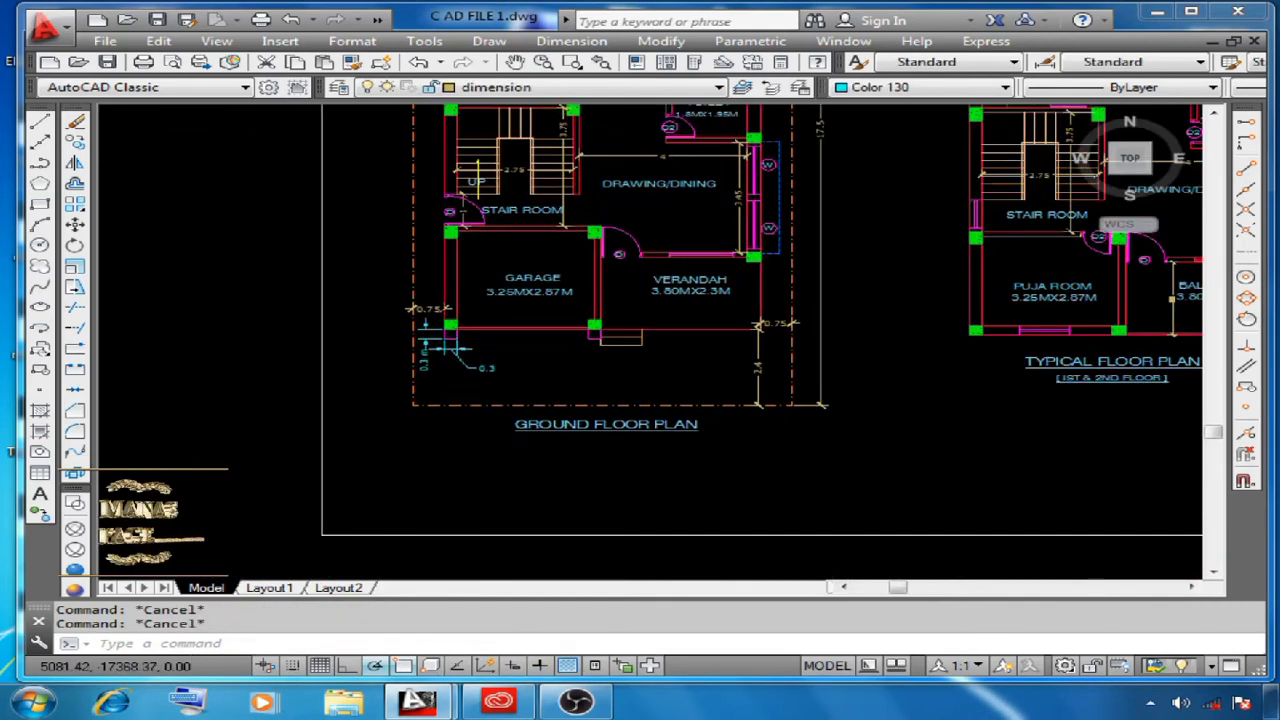
scroll(488, 216, up, 4)
click(392, 255)
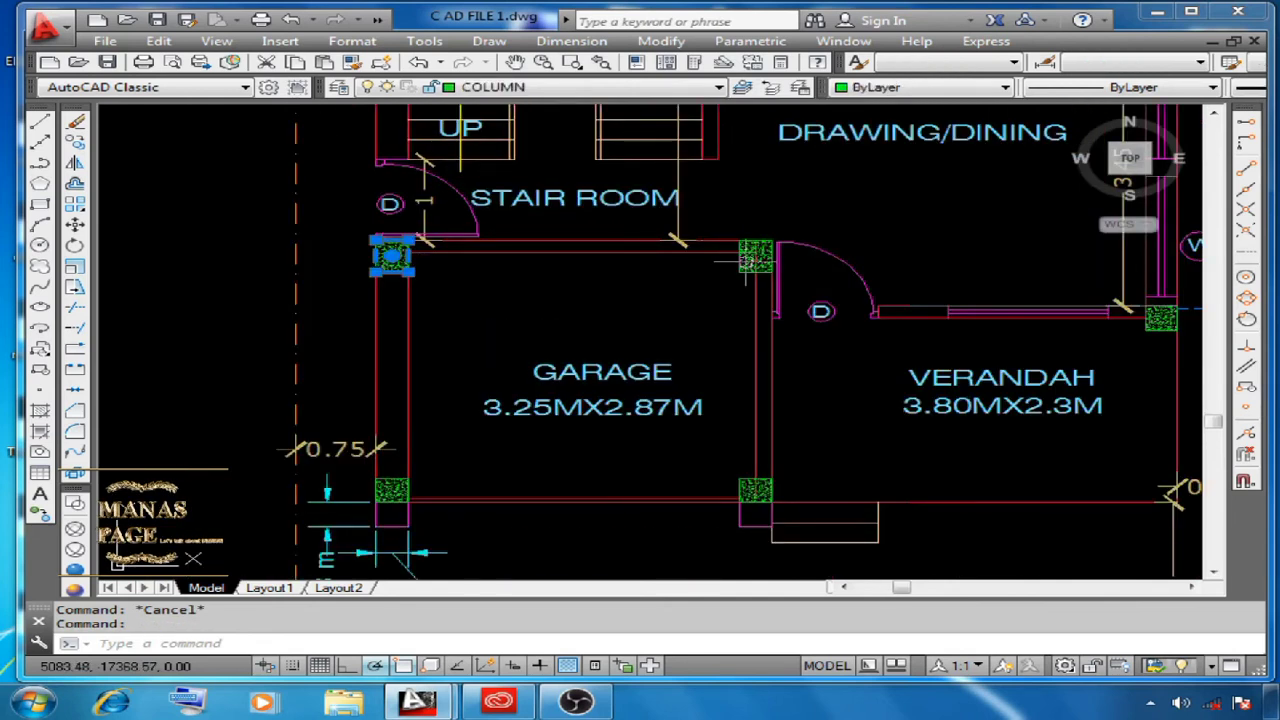
click(755, 255)
click(755, 490)
click(392, 490)
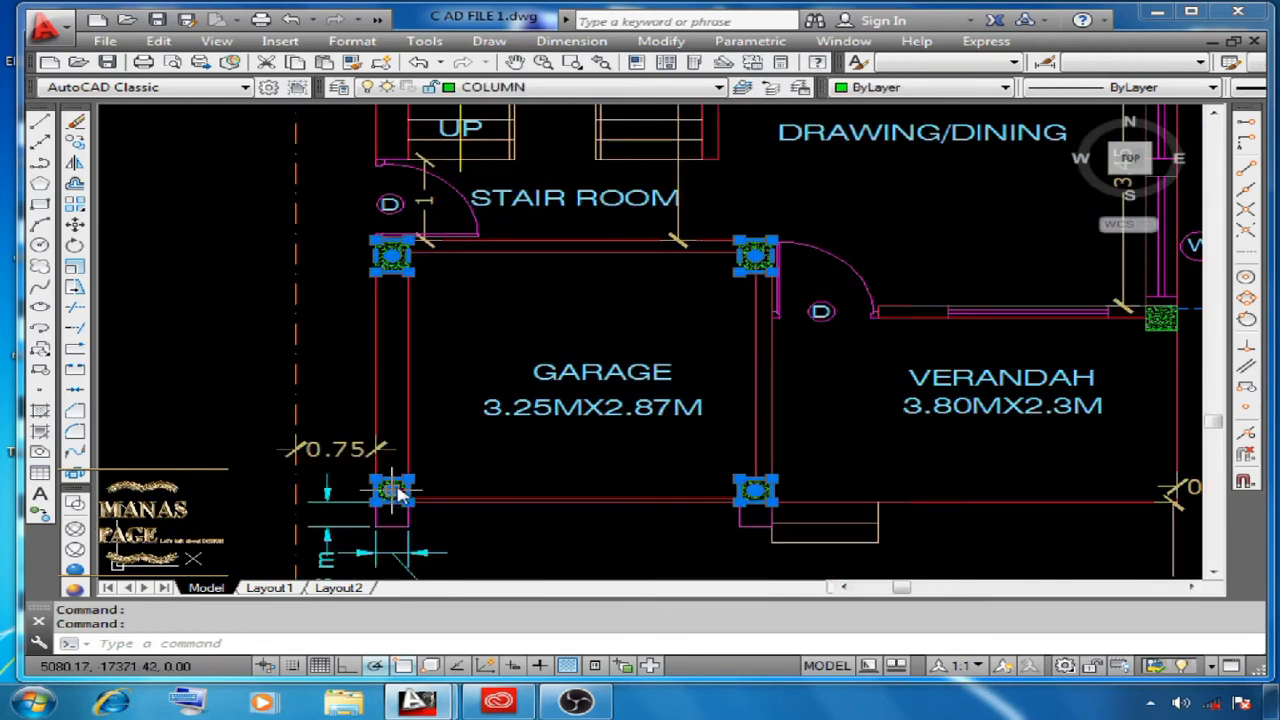
key(Escape)
Switch to 3d file.dwg and view the garage column-and-beam structure from an angled 3D viewpoint
mouse_move(418, 700)
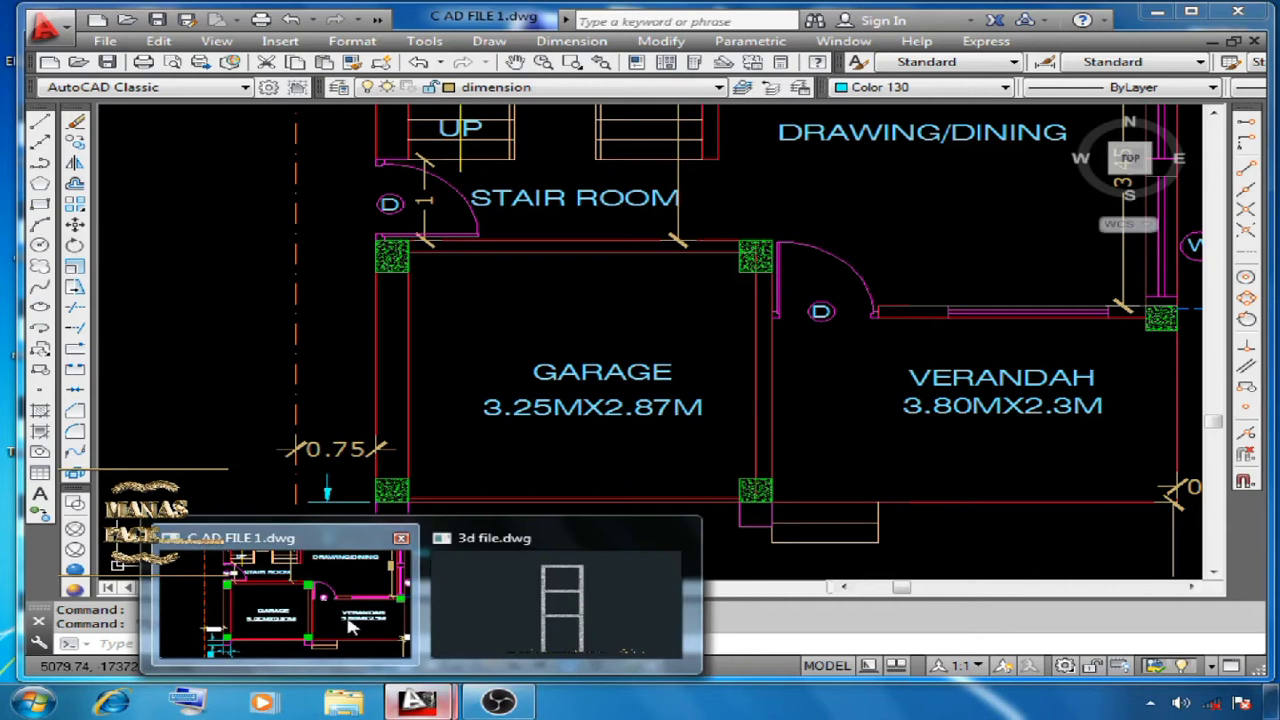
click(509, 613)
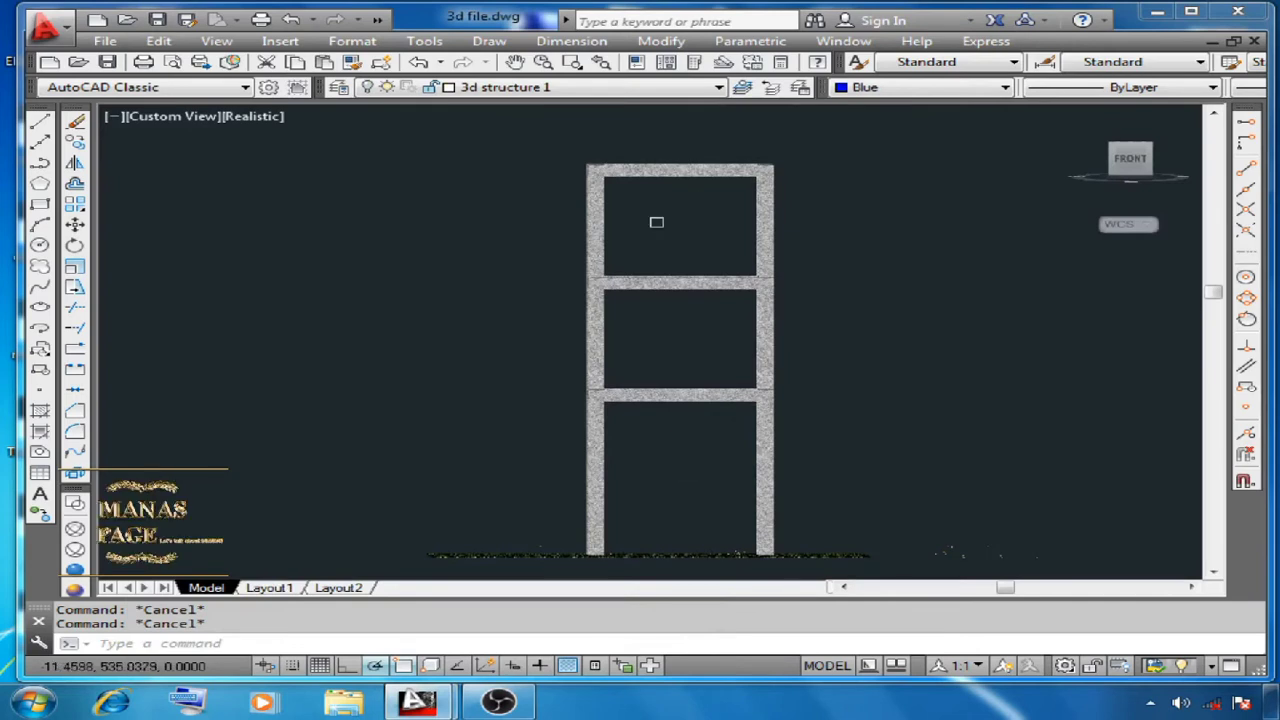
shift+middle_drag(711, 249, 597, 407)
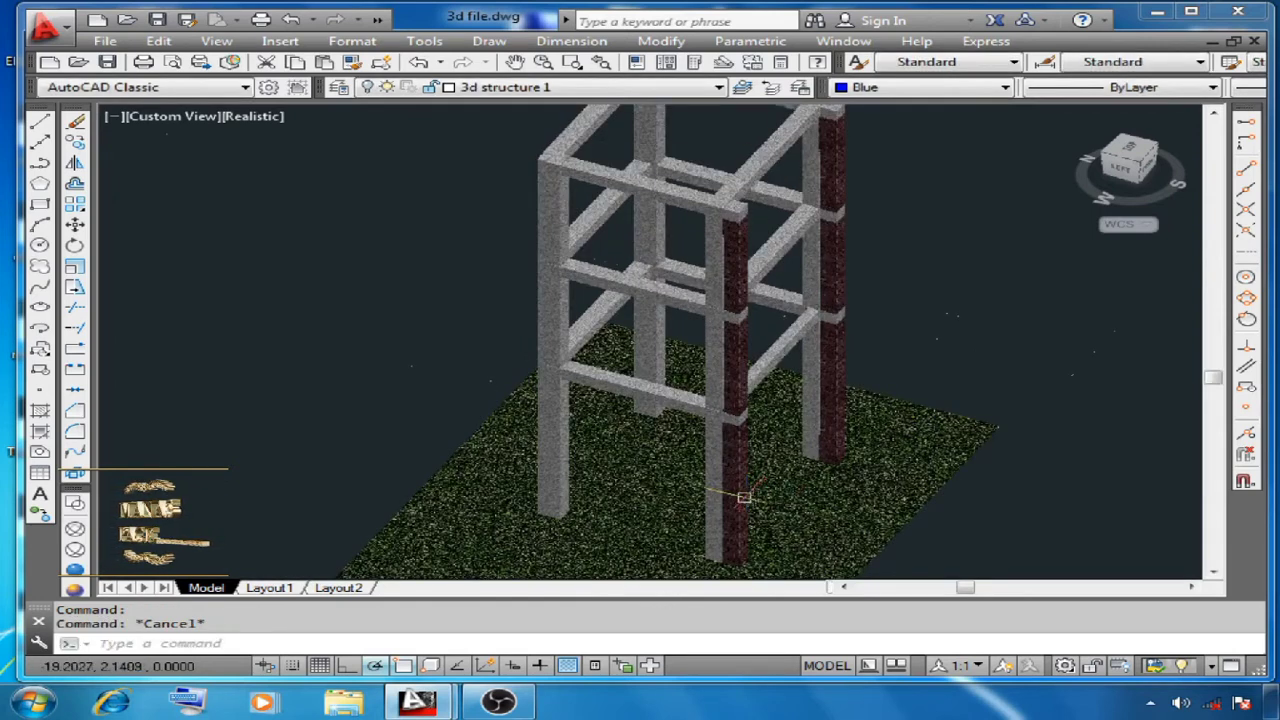
Highlight brick wall segments in front of the two front columns on different floors to examine the projections
click(743, 495)
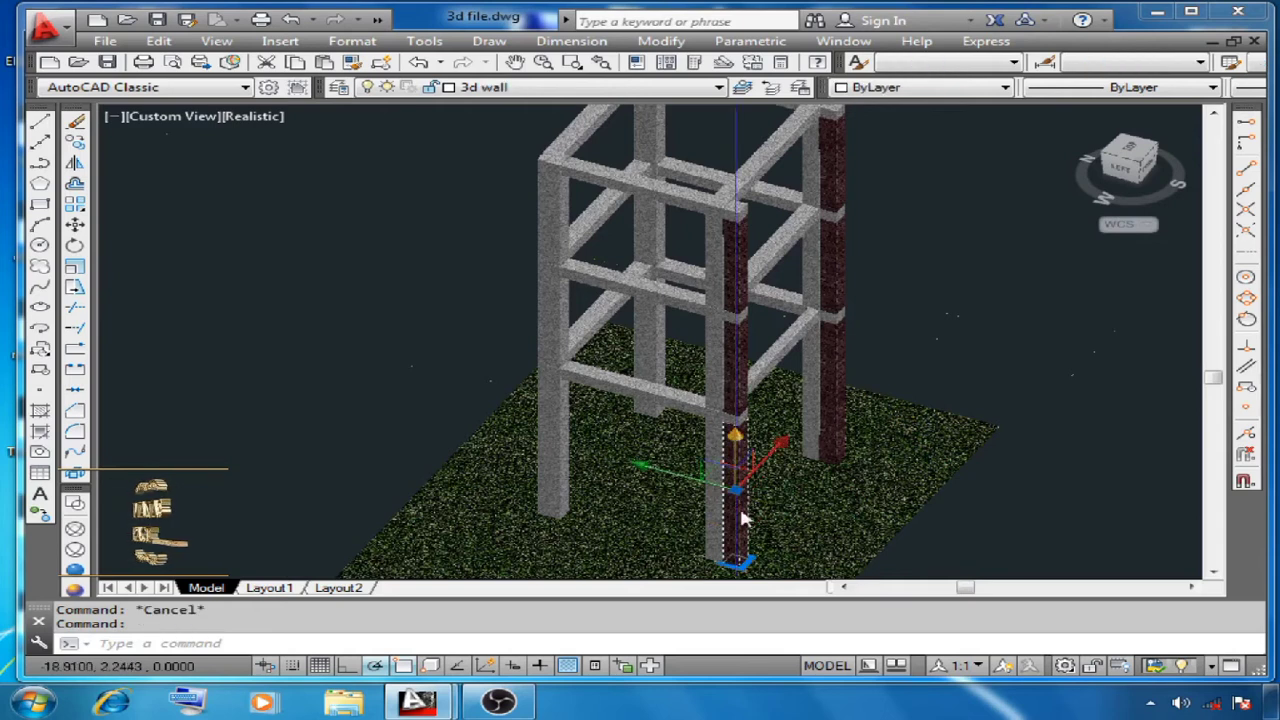
key(Escape)
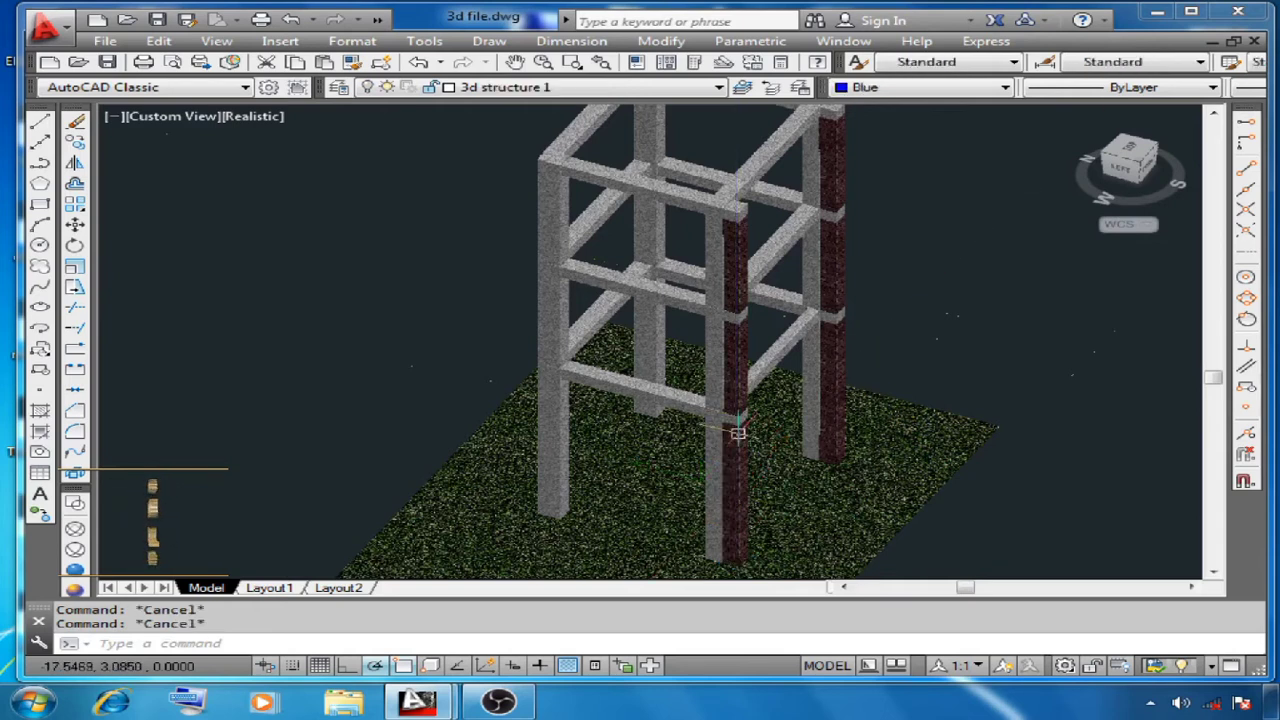
click(746, 350)
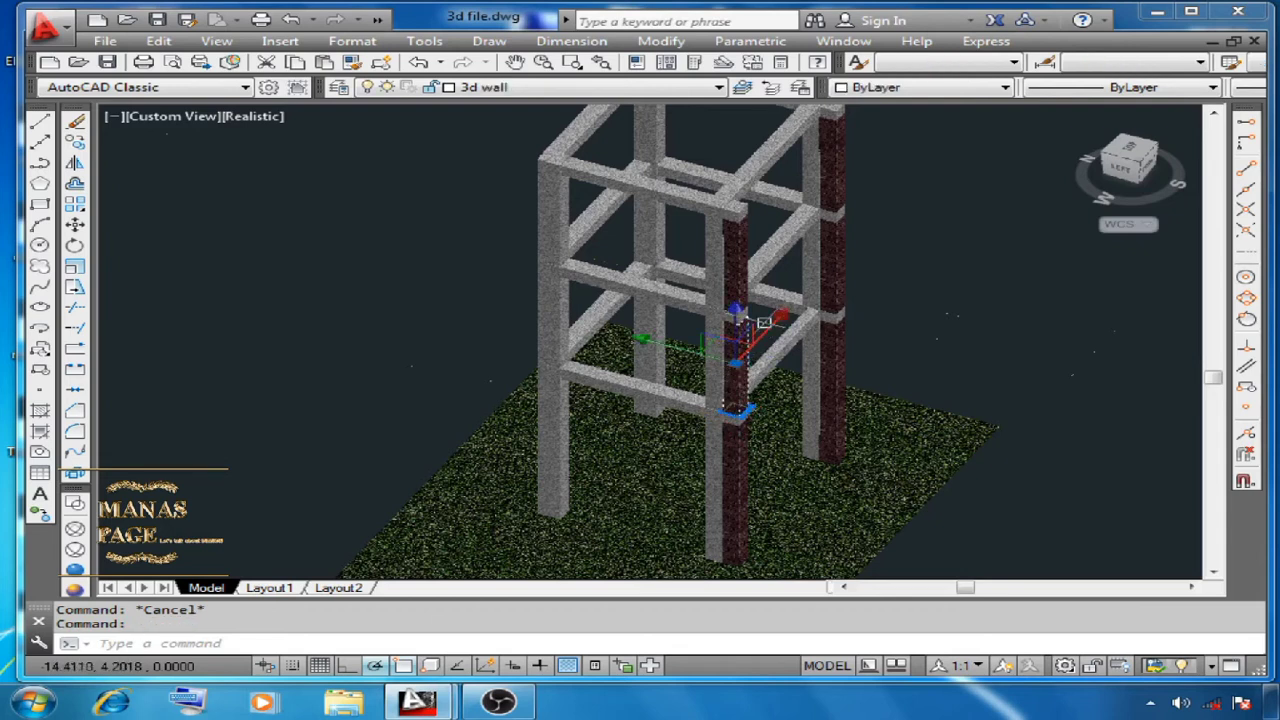
key(Escape)
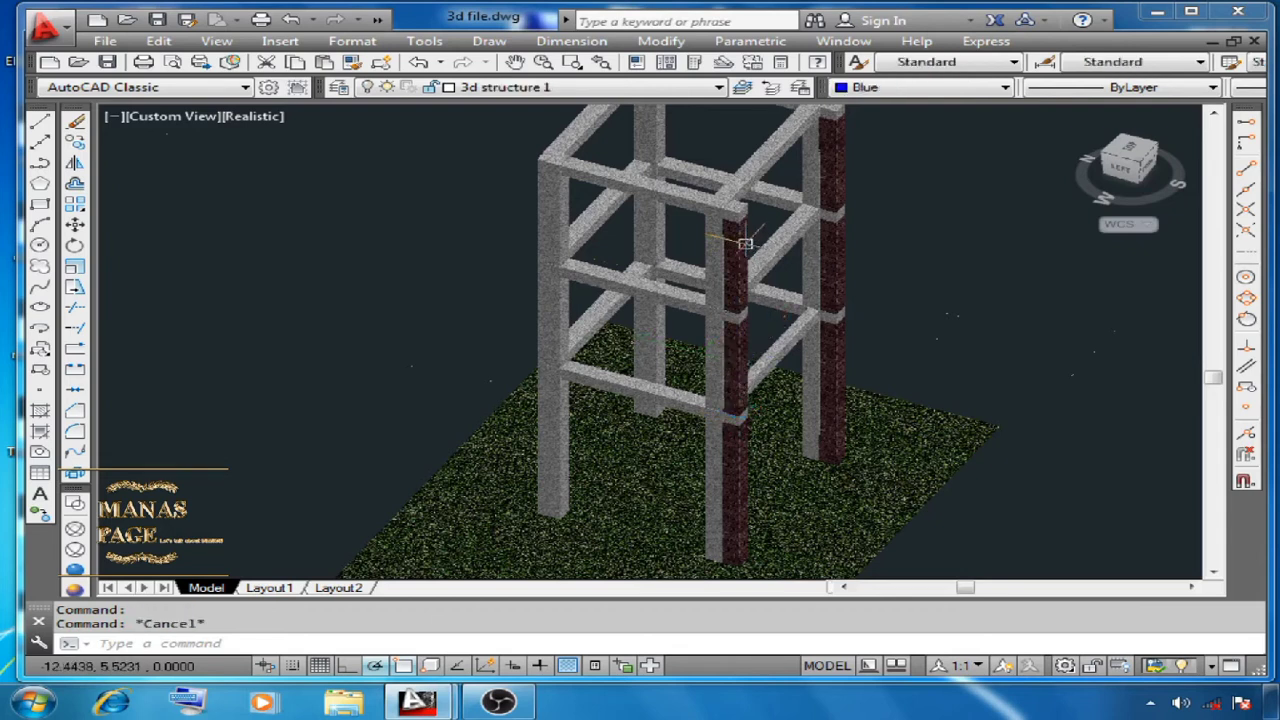
click(745, 243)
key(Escape)
shift+middle_drag(749, 229, 814, 374)
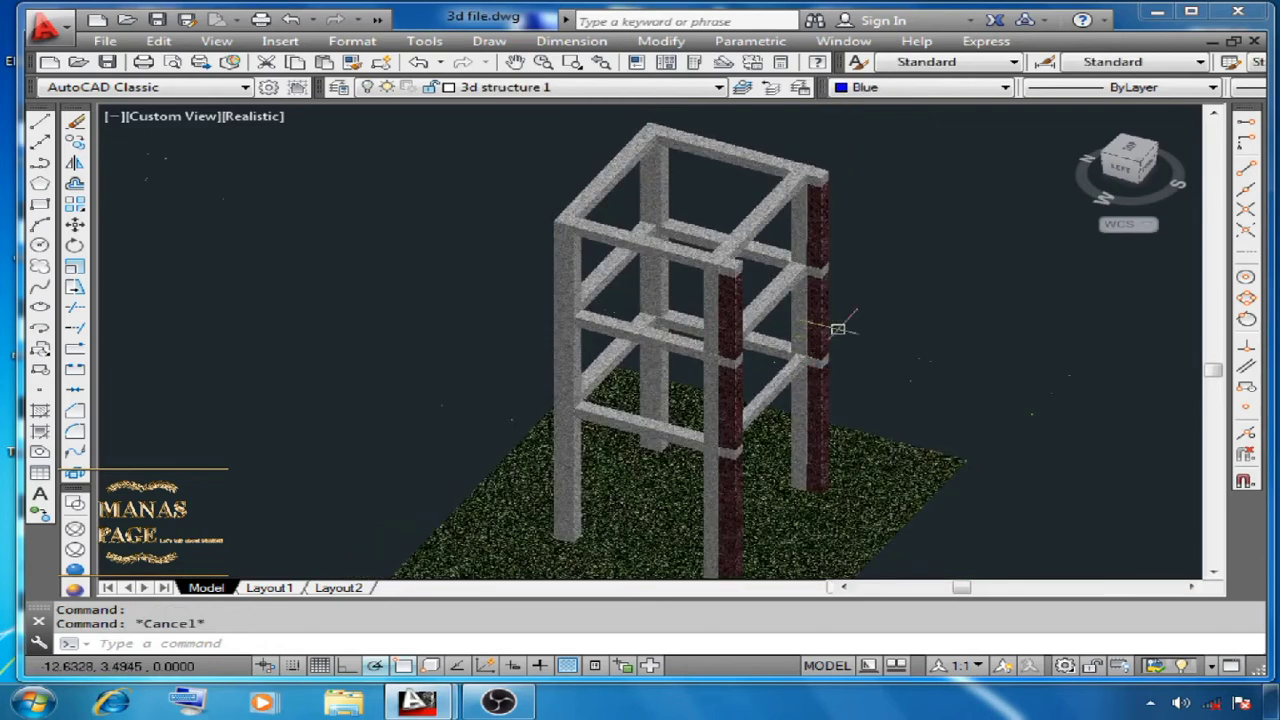
click(826, 304)
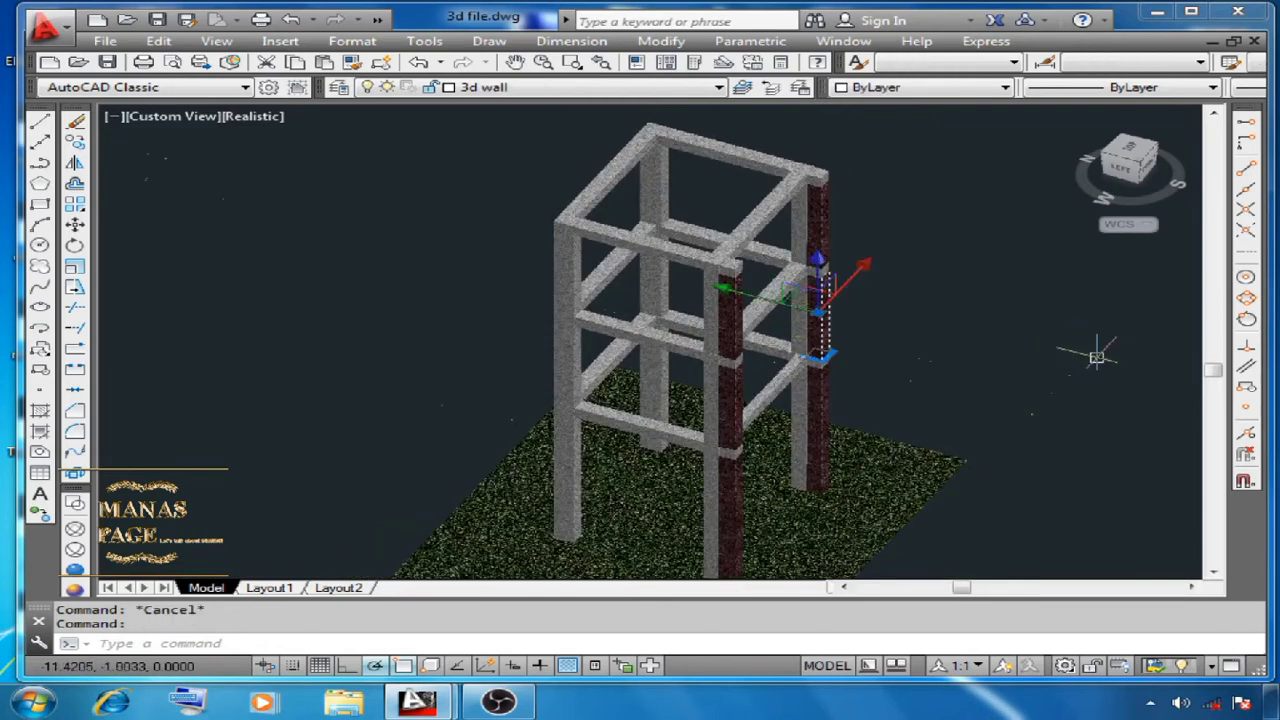
key(Escape)
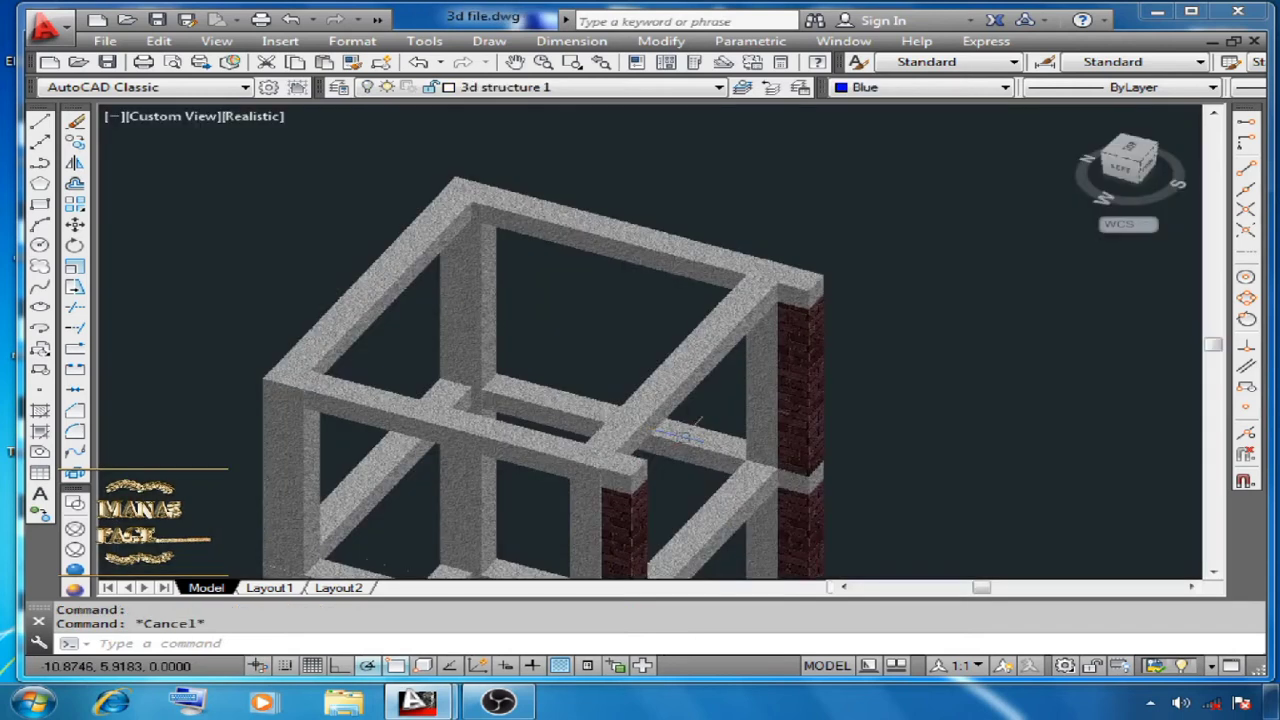
Highlight the two roof beams extending over the brick walls to examine their projecting ends
click(826, 276)
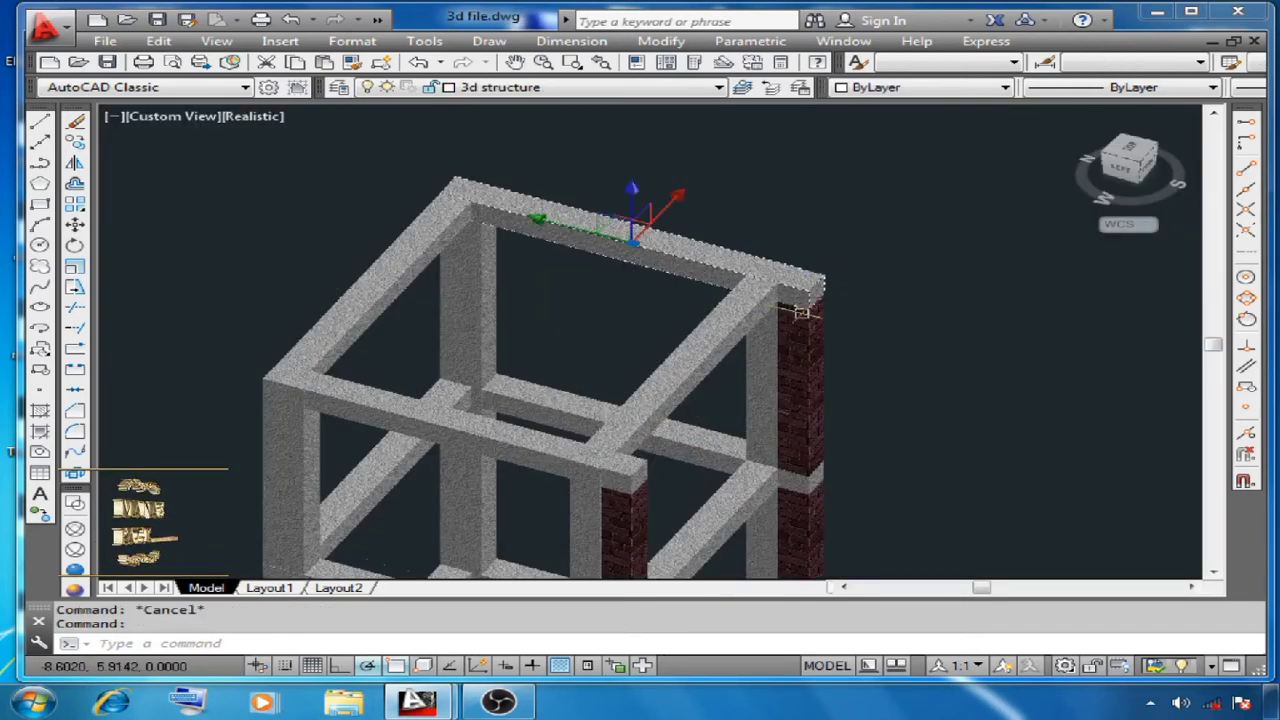
click(652, 452)
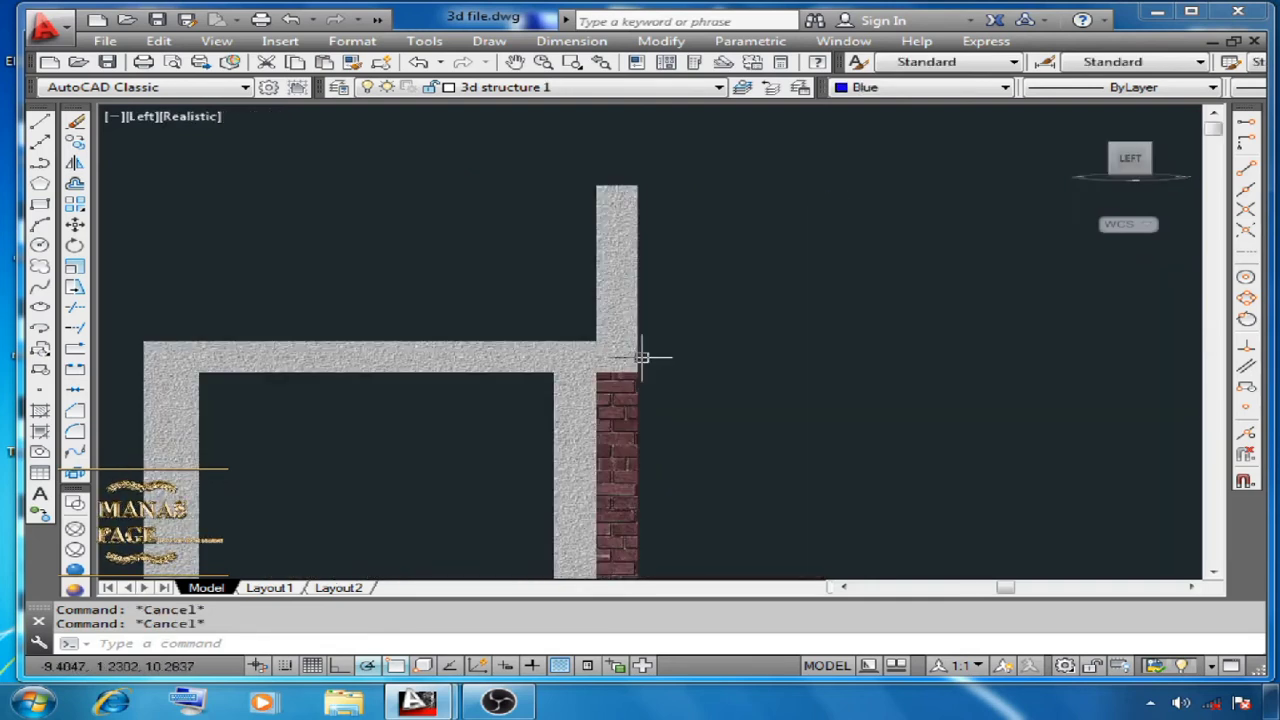
Highlight the projecting roof beam and the top beam joining the two front uprights to examine the frame from several angles
click(638, 357)
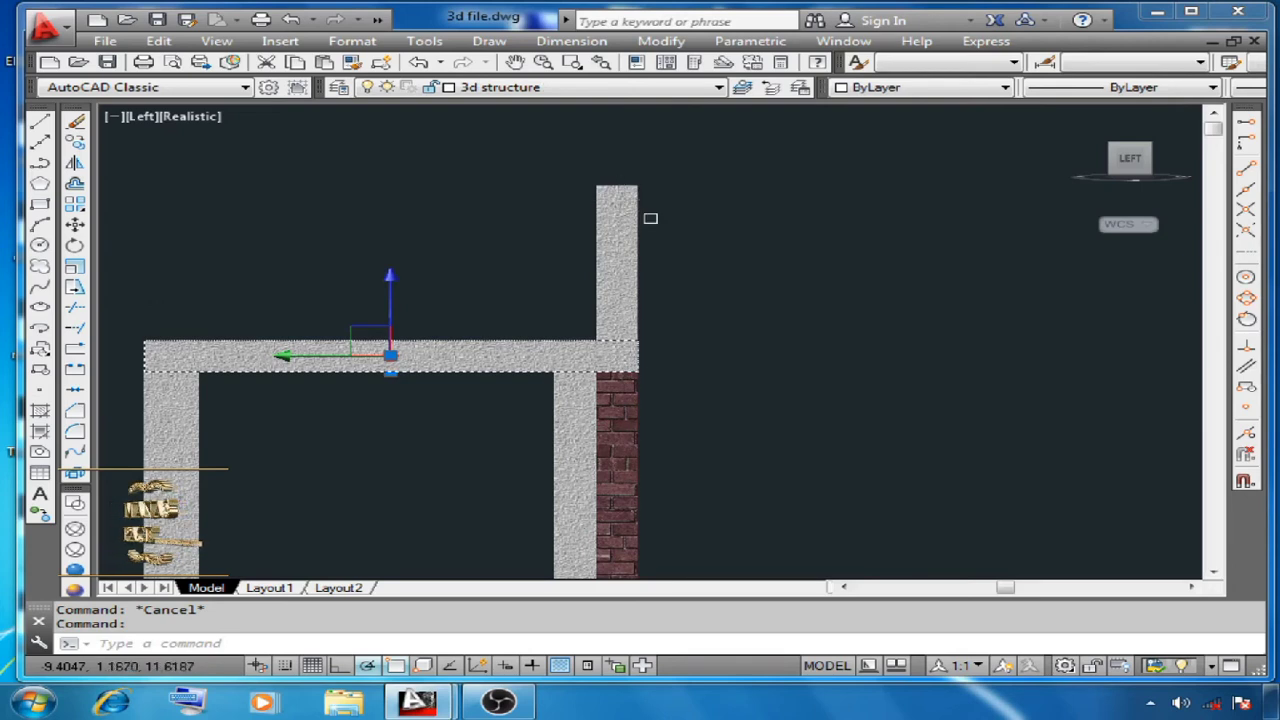
scroll(684, 270, up, 4)
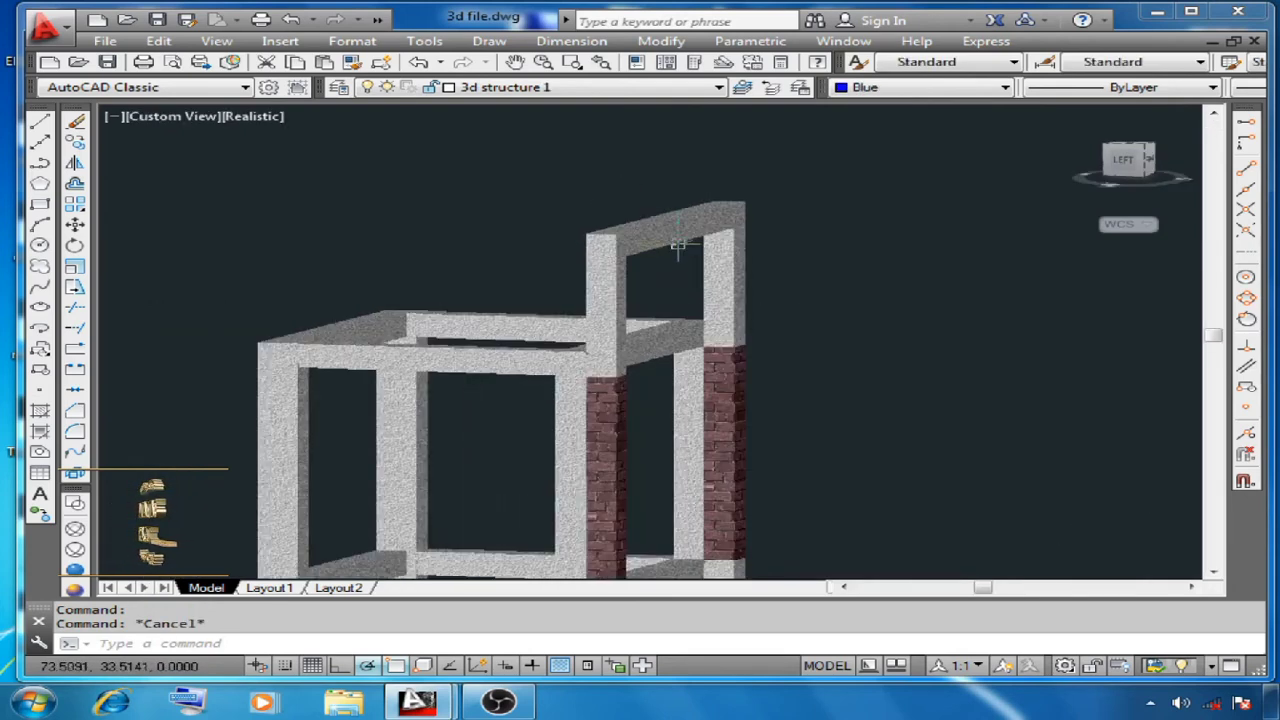
click(678, 245)
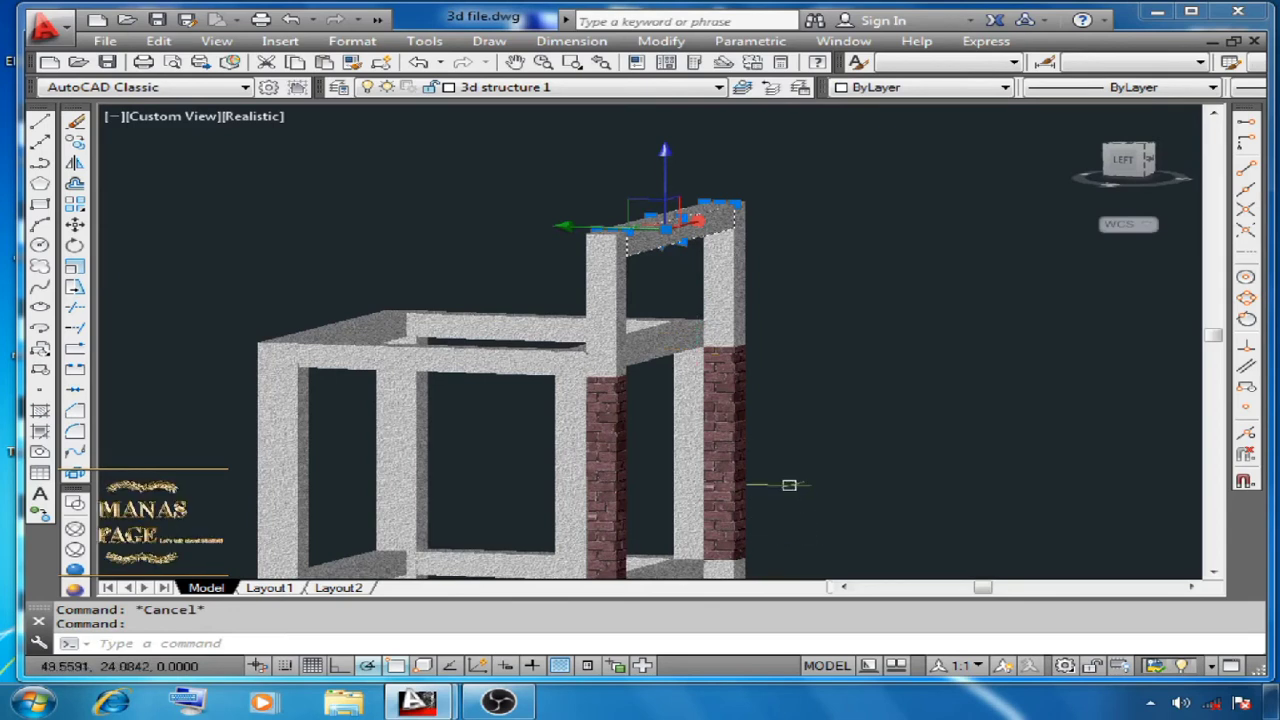
key(Escape)
click(684, 248)
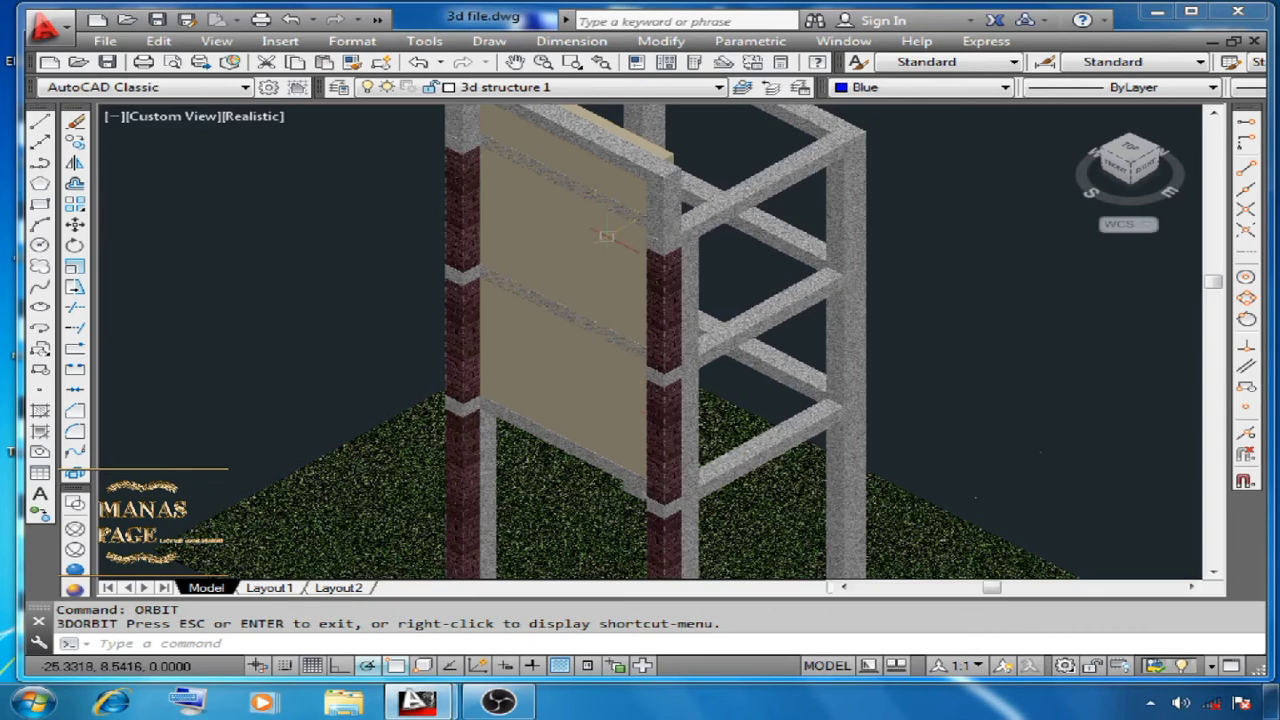
key(Escape)
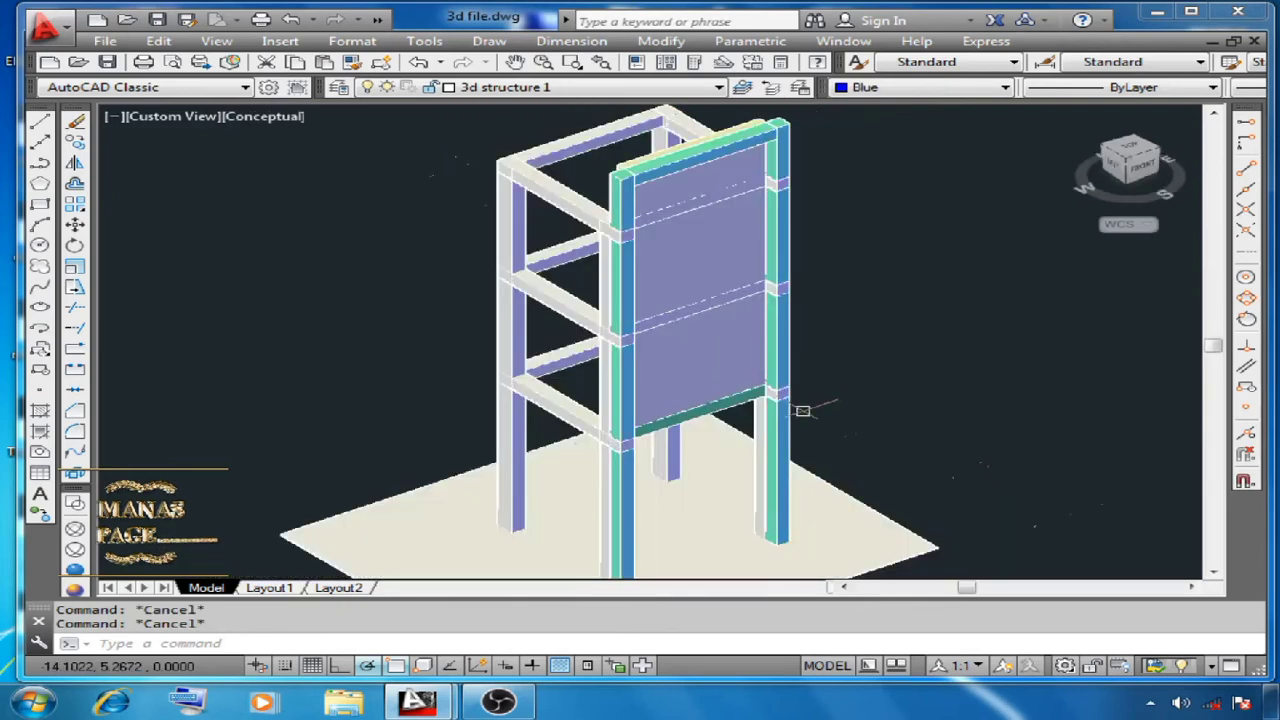
click(789, 432)
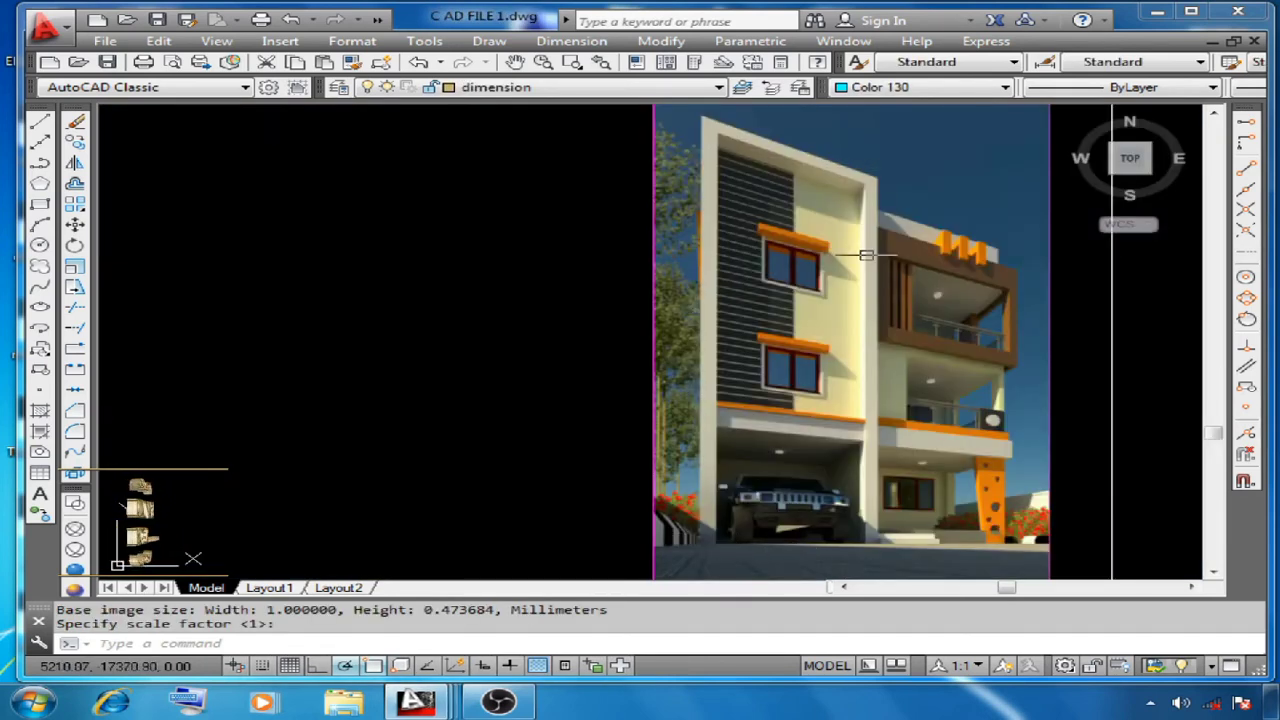
Examine the white projecting band and orange strip above the garage in the rendered elevation picture in C AD FILE 1.dwg
key(Return)
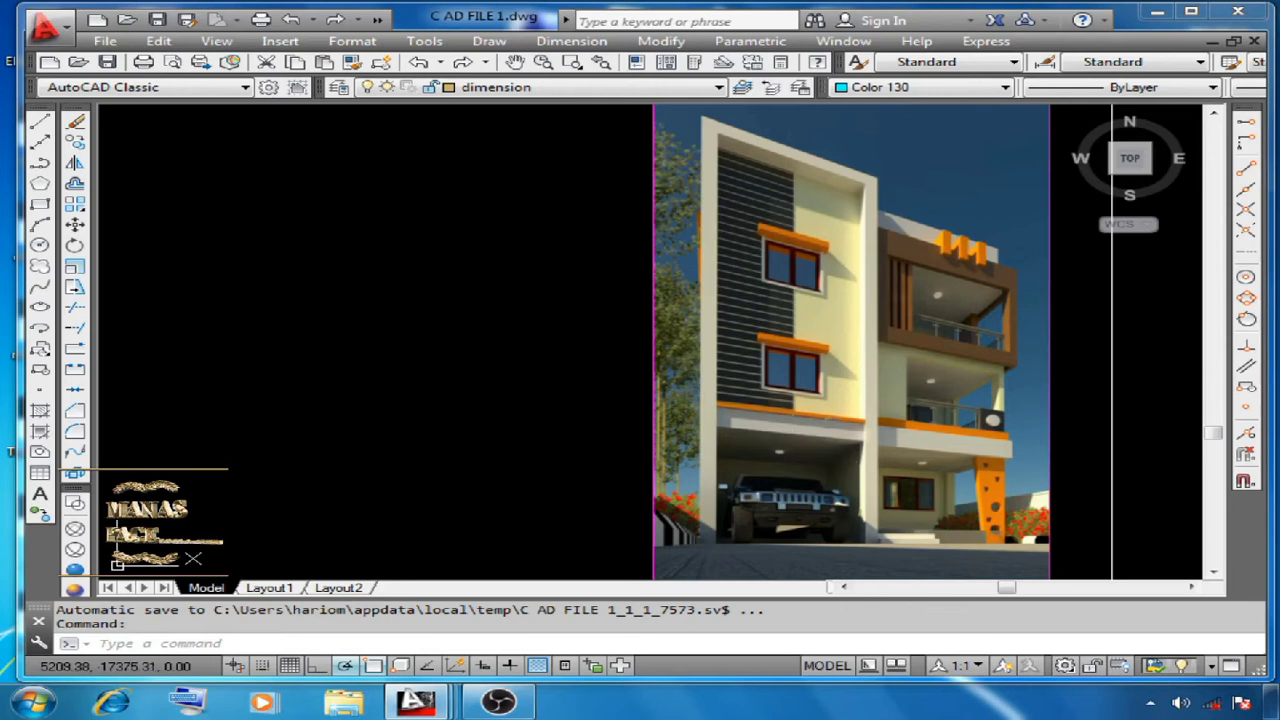
scroll(828, 412, up, 4)
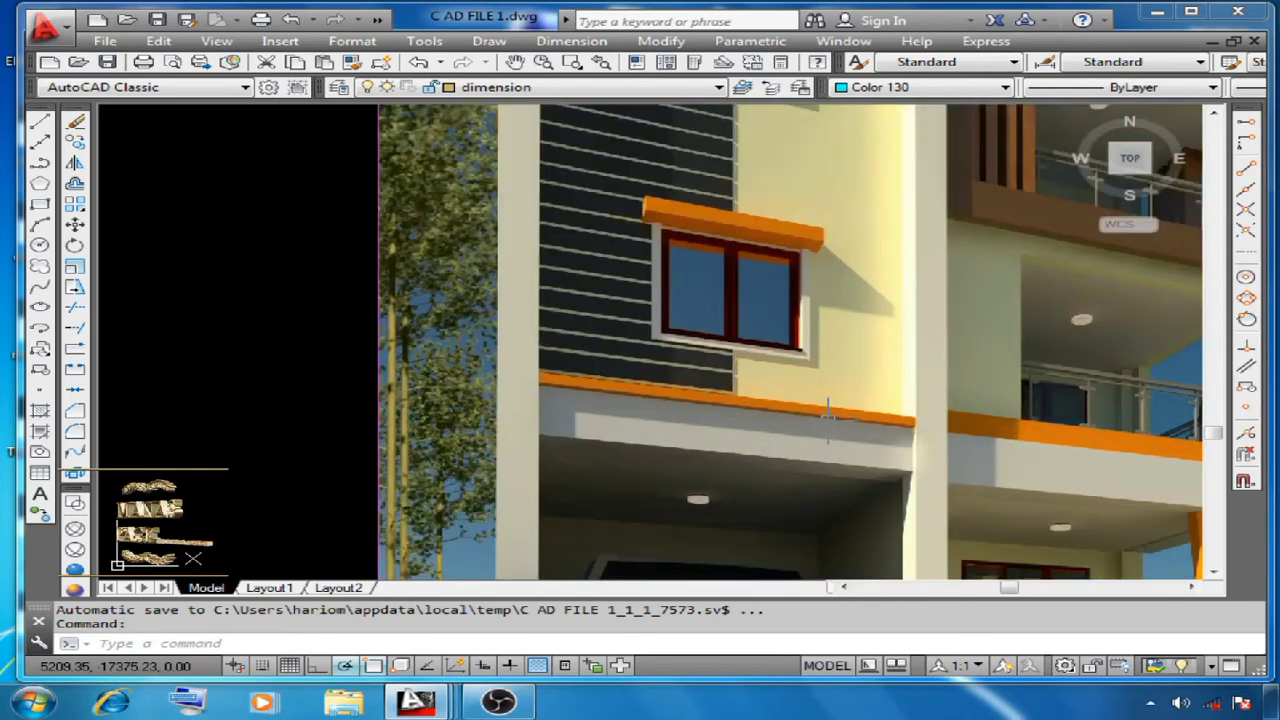
scroll(828, 410, up, 2)
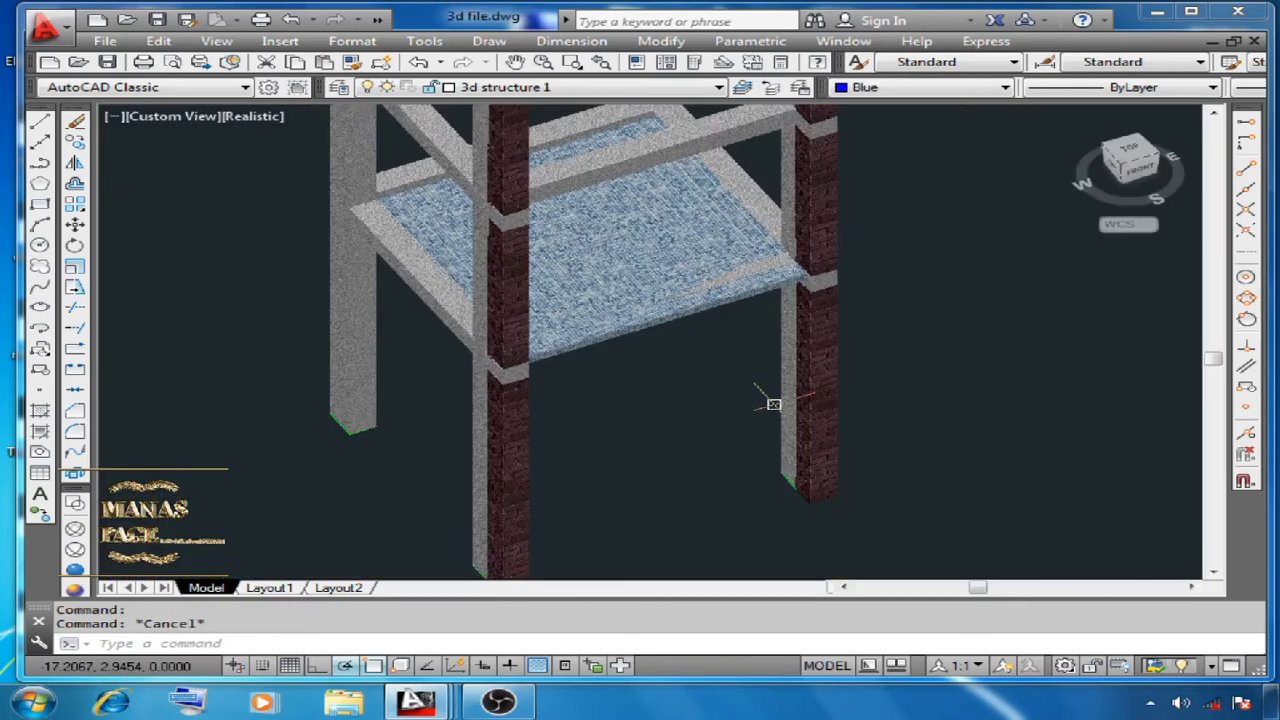
Highlight the projecting floor slab between the brick walls in 3d file.dwg to examine its front edge, and return to C AD FILE 1.dwg
click(664, 325)
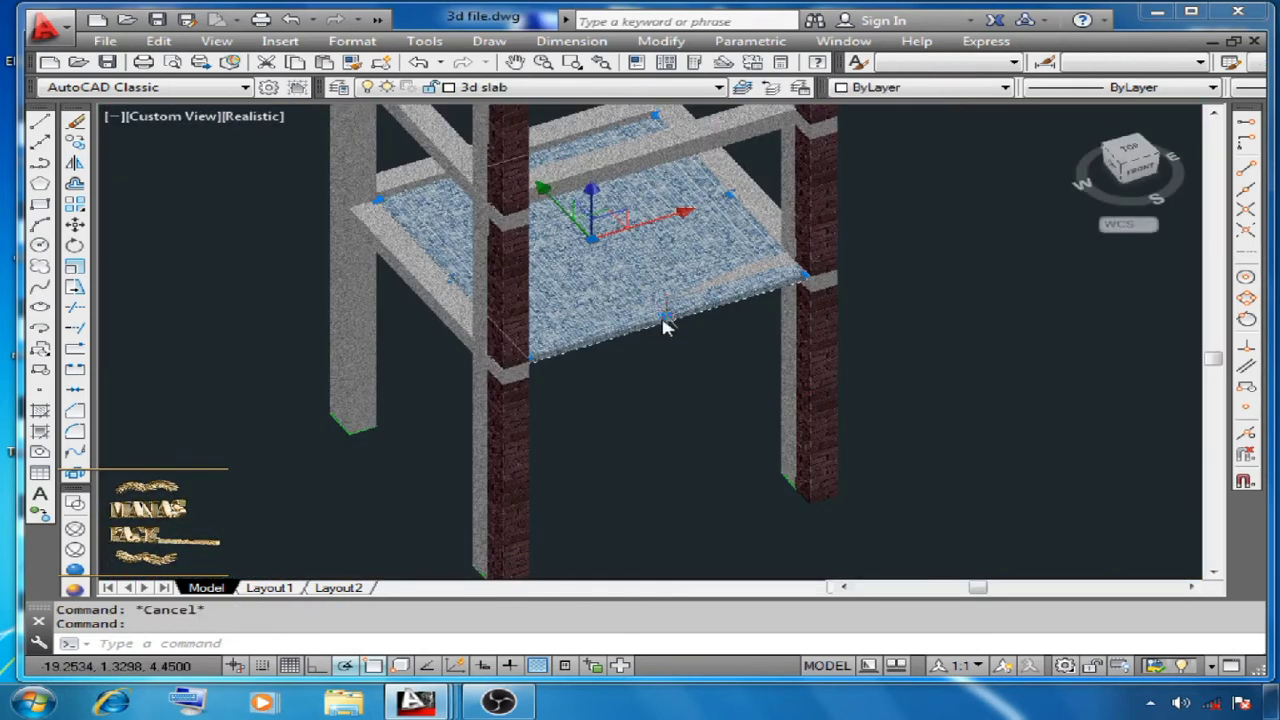
scroll(805, 280, up, 3)
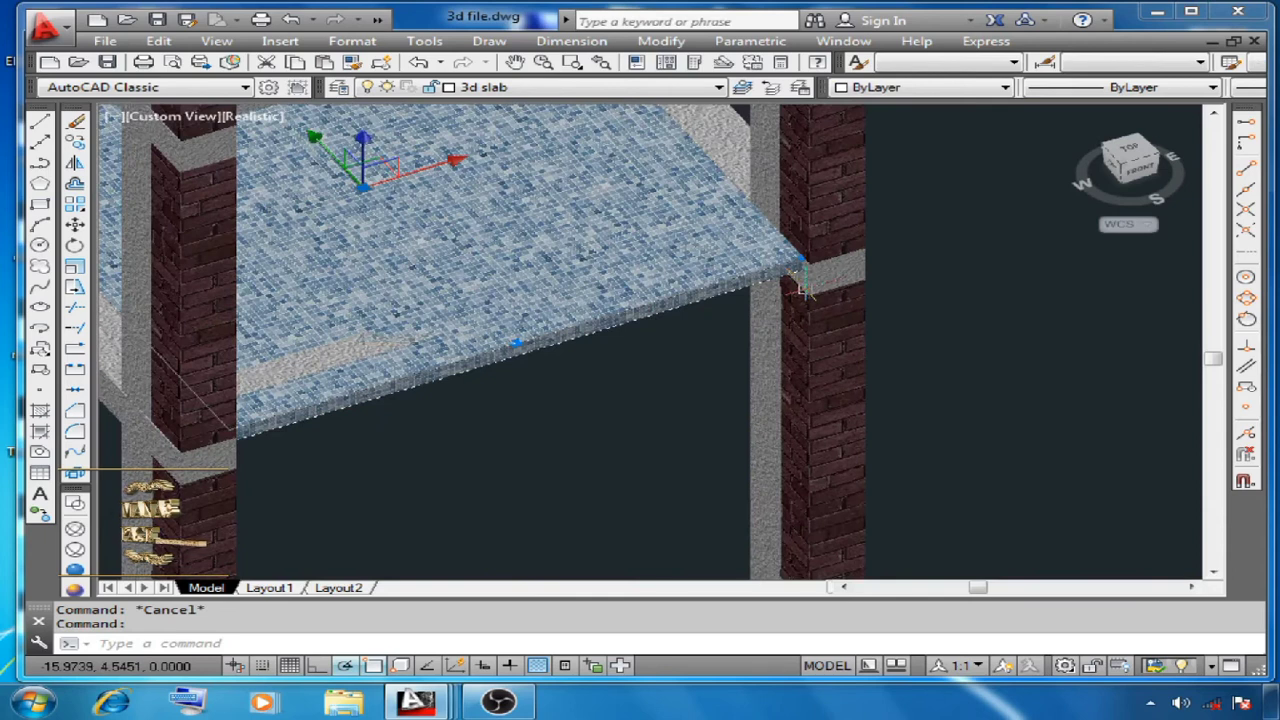
scroll(805, 287, up, 2)
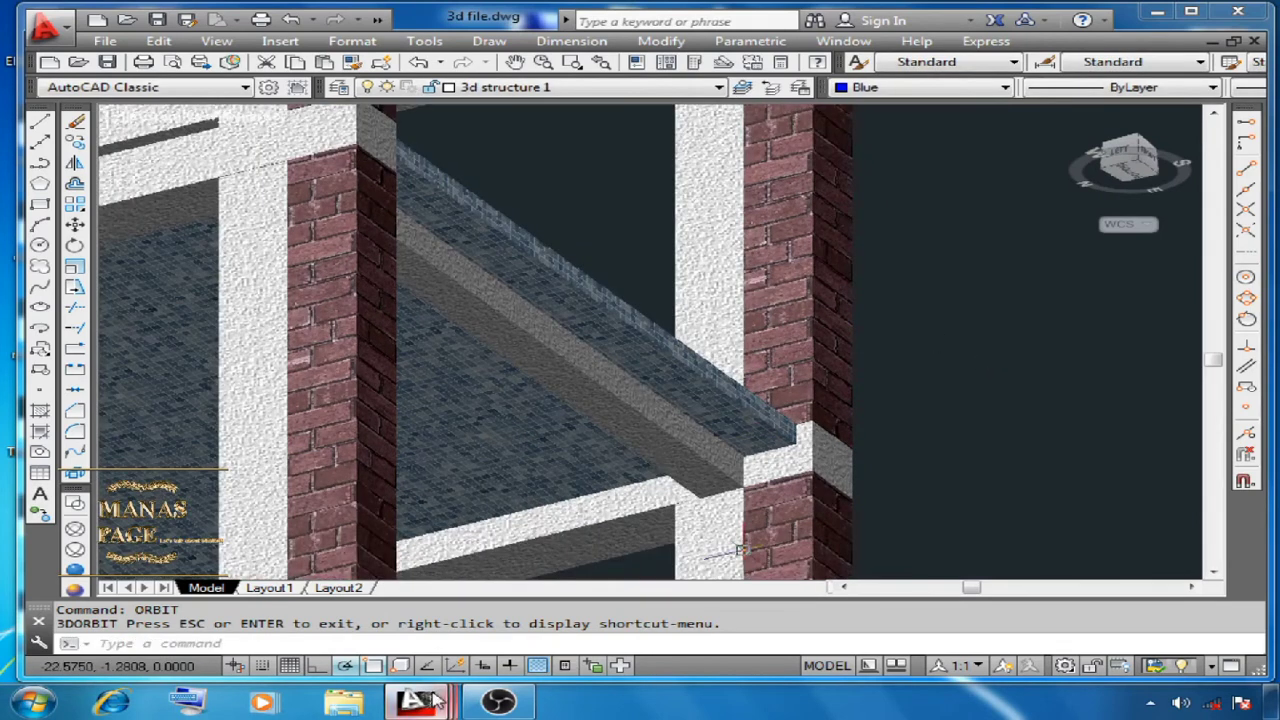
mouse_move(432, 700)
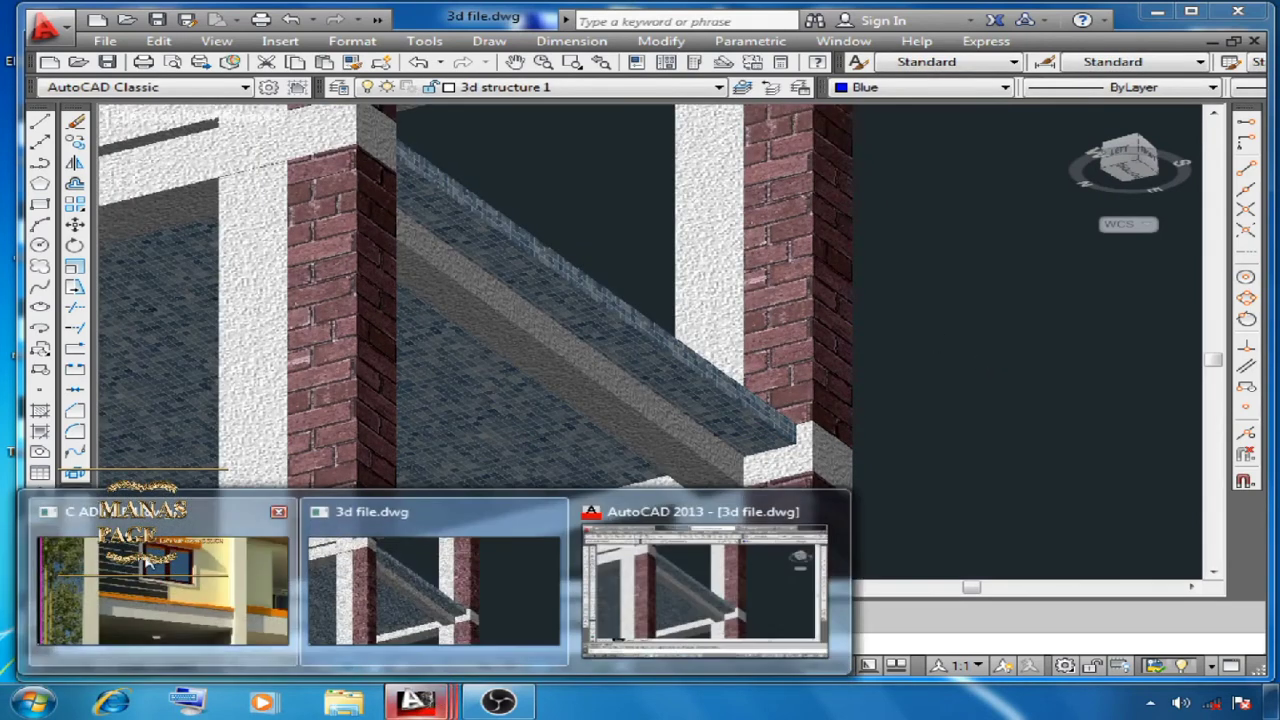
click(165, 570)
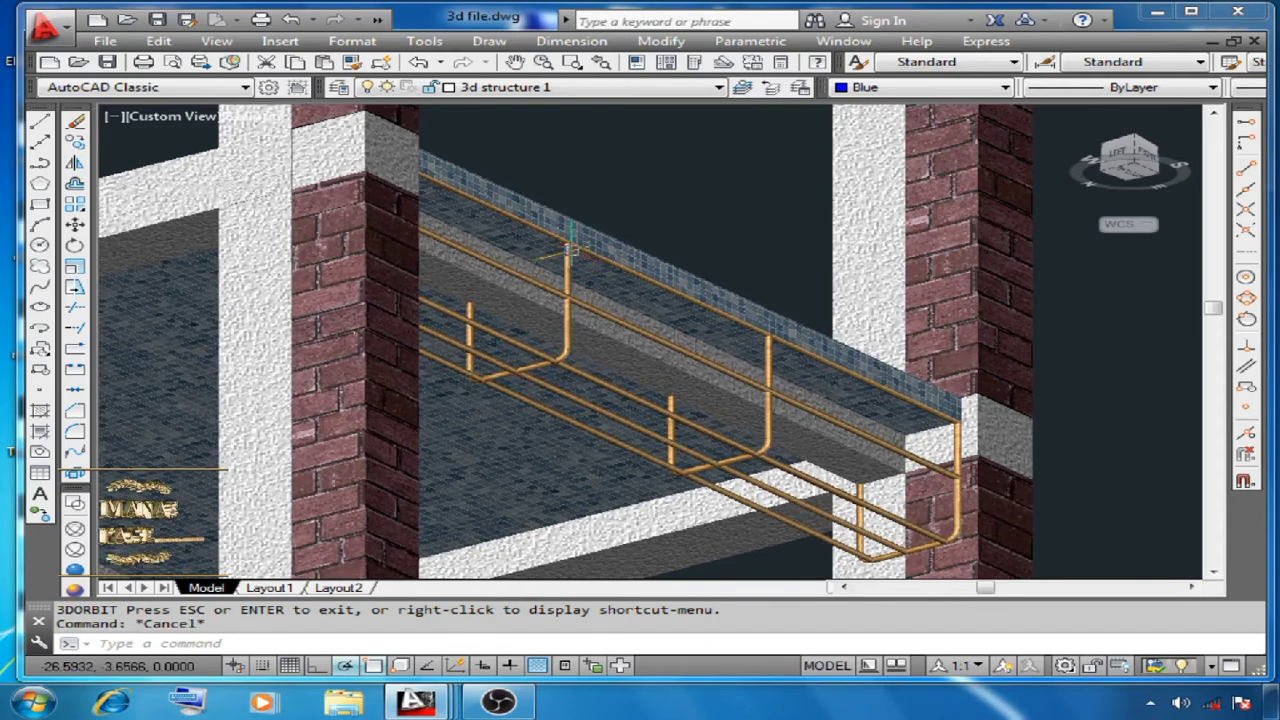
Orbit the model in 3d file.dwg to examine the reinforcement bars along the slab's projecting front edge
shift+middle_drag(560, 260, 490, 333)
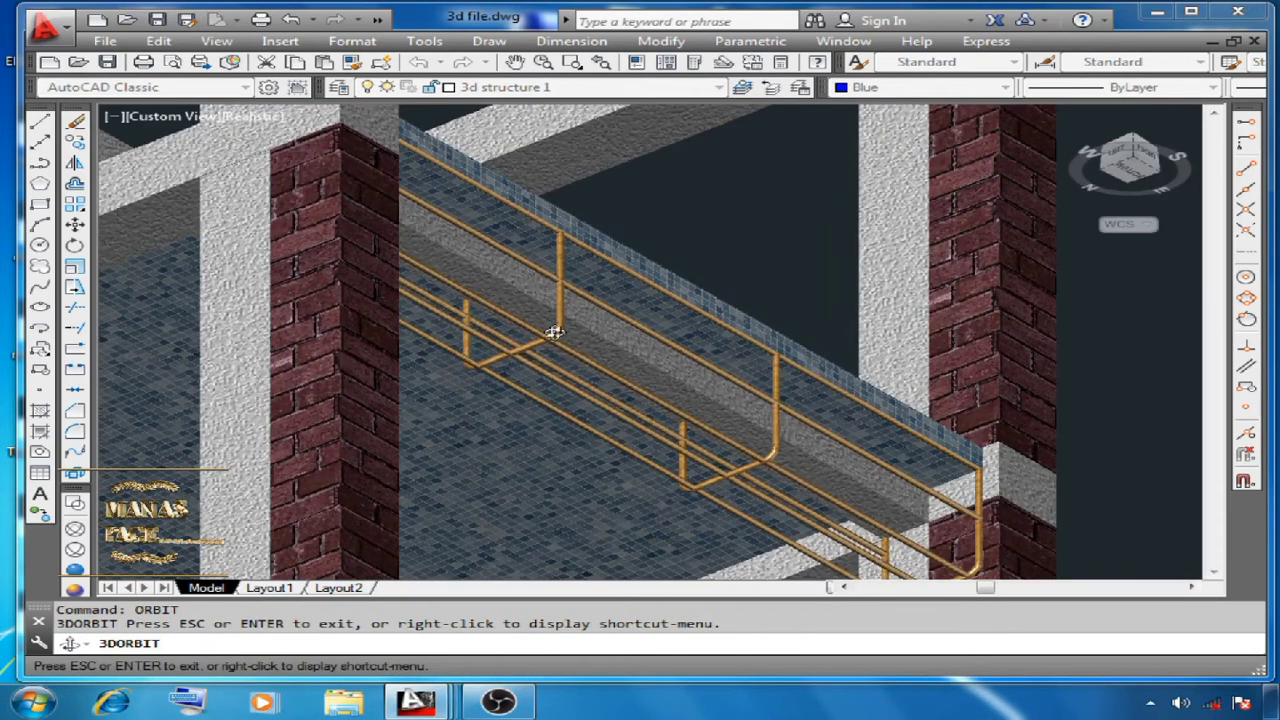
shift+middle_drag(500, 345, 421, 228)
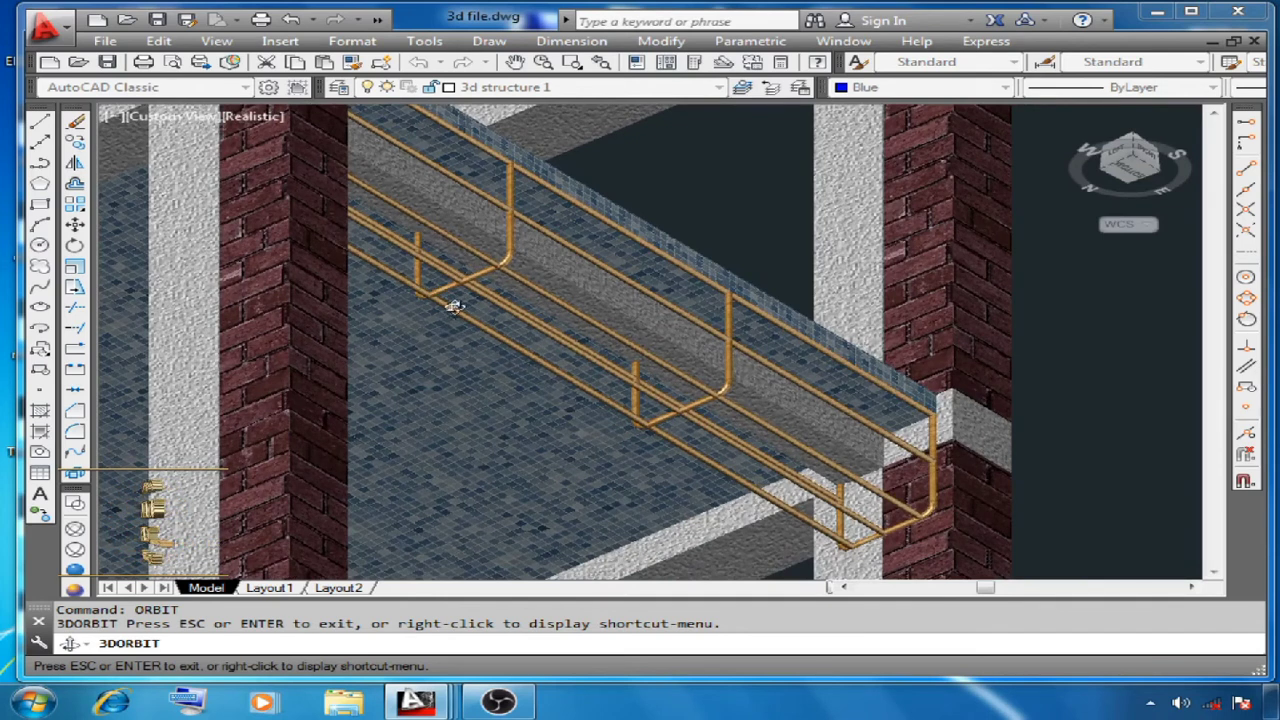
drag(543, 349, 663, 357)
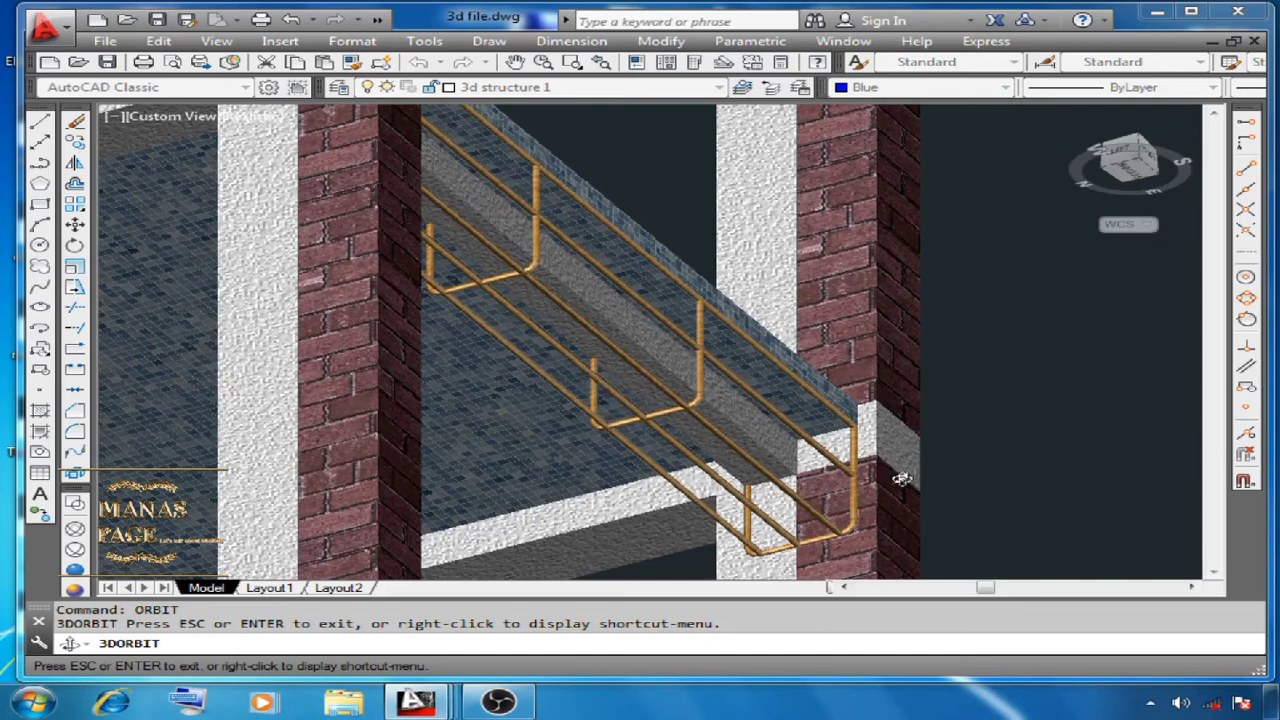
drag(524, 224, 413, 229)
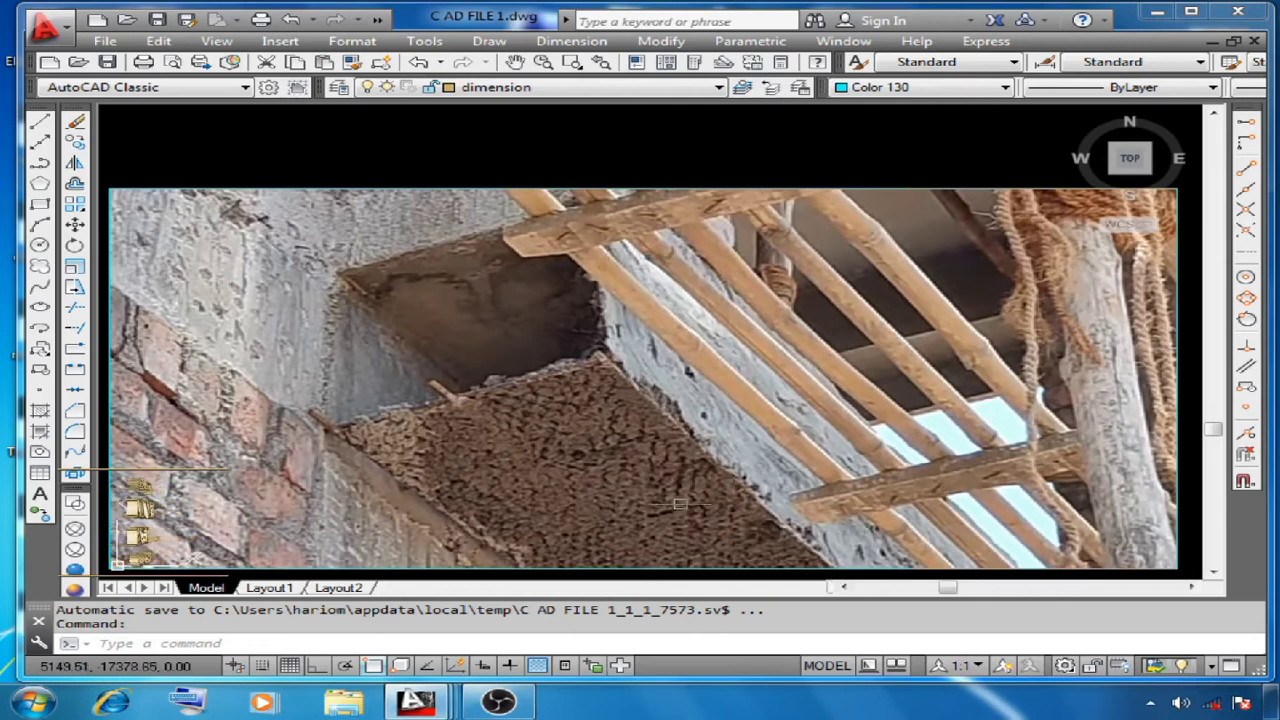
Examine the construction site photos of the projecting slab and beam in C AD FILE 1.dwg, and erase the two selected objects
middle_drag(698, 543, 690, 376)
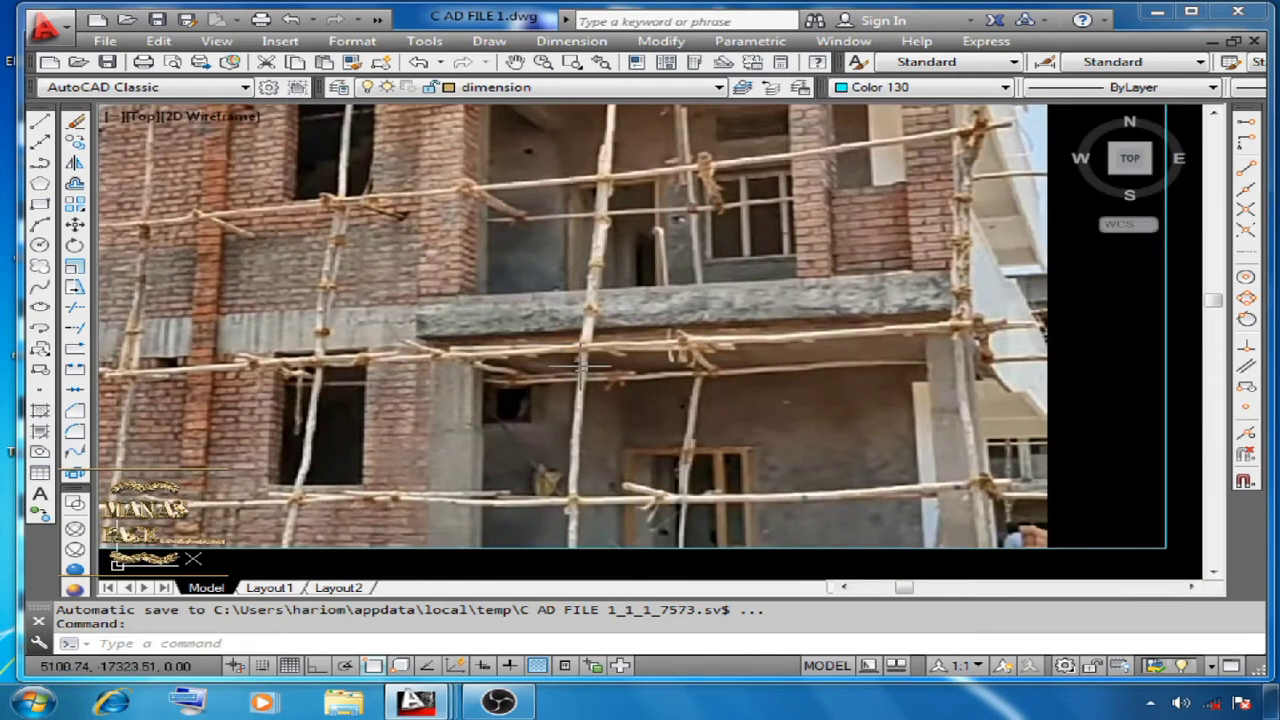
middle_drag(580, 370, 443, 363)
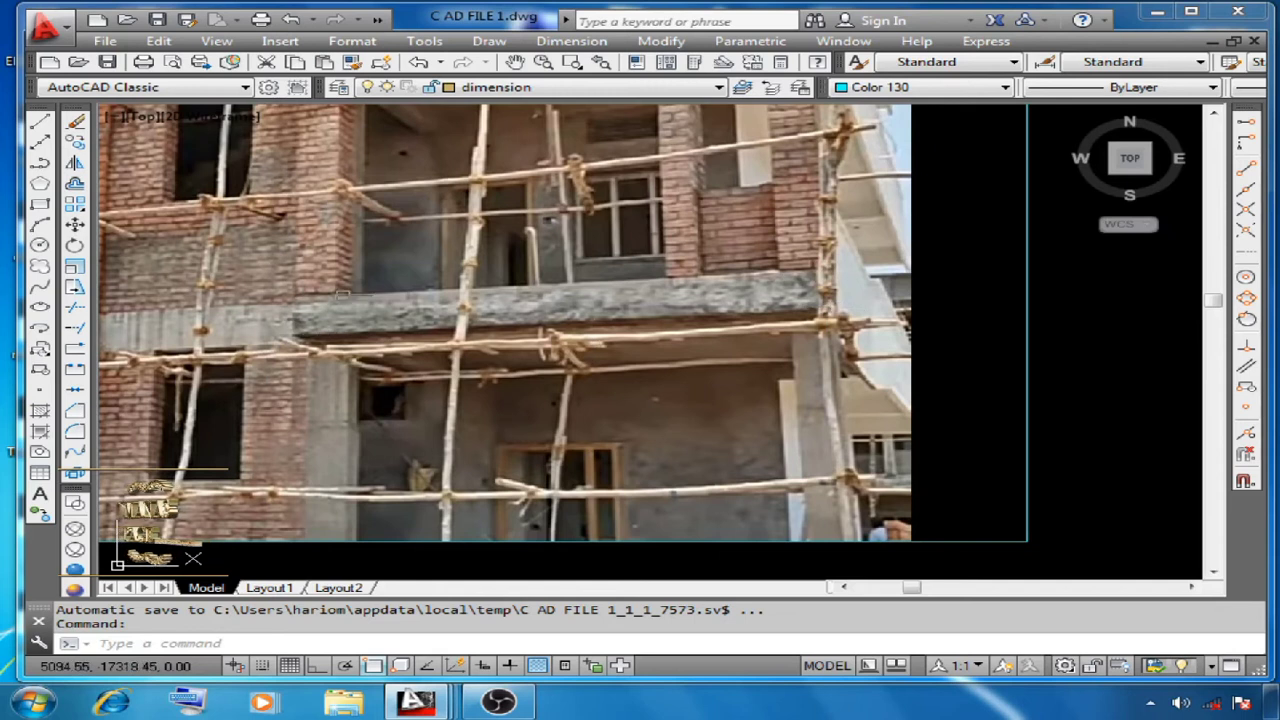
key(Delete)
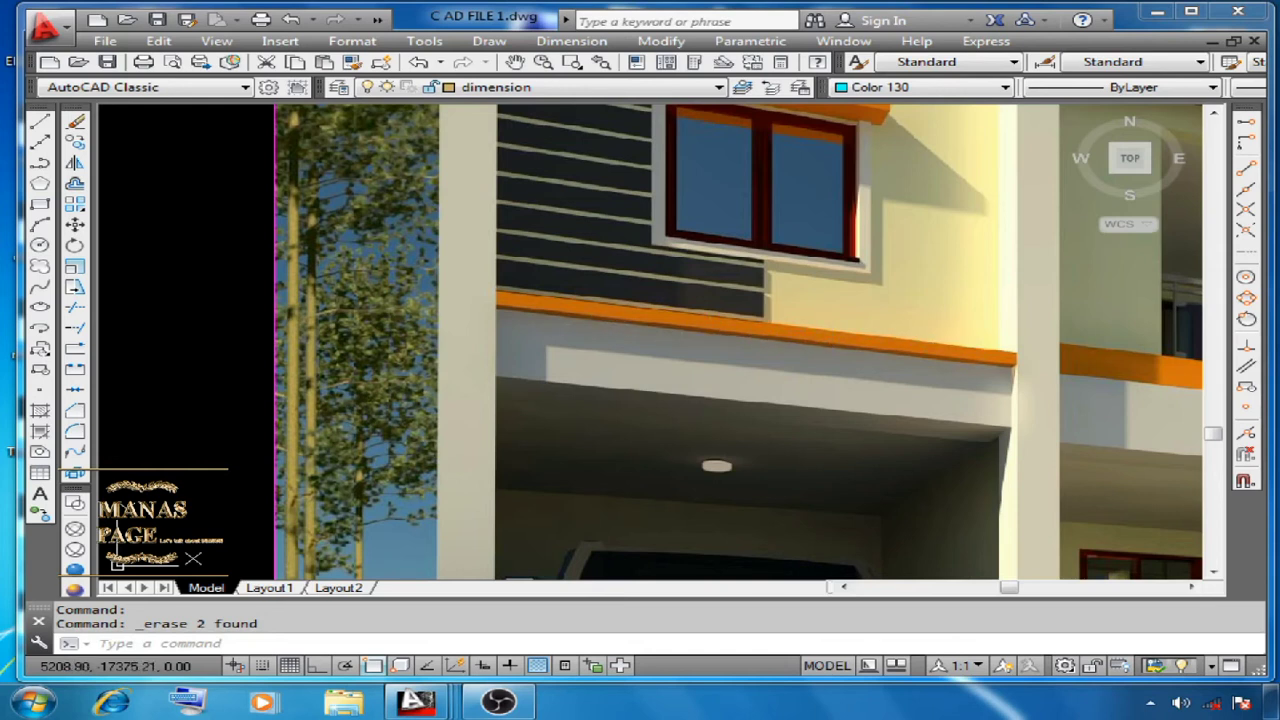
Switch to 3d file.dwg and highlight the orange strip above the projecting grey band to examine its end
mouse_move(415, 702)
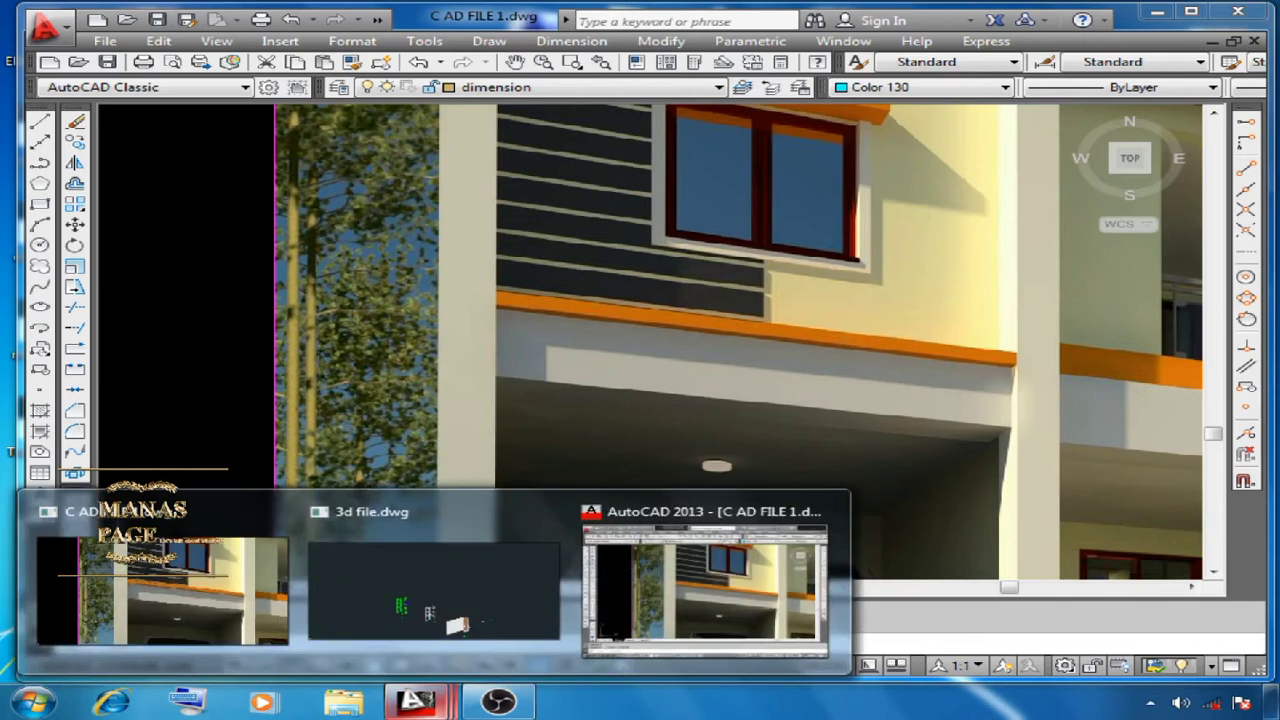
click(437, 575)
click(981, 390)
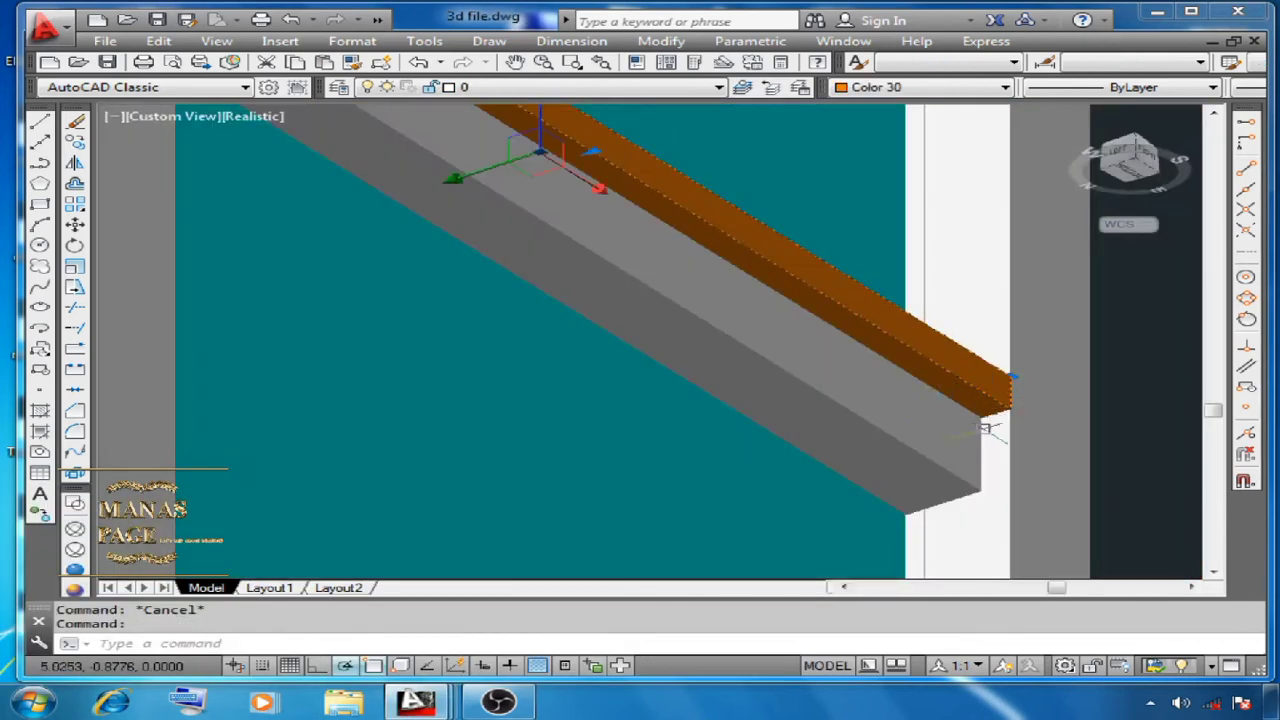
key(Escape)
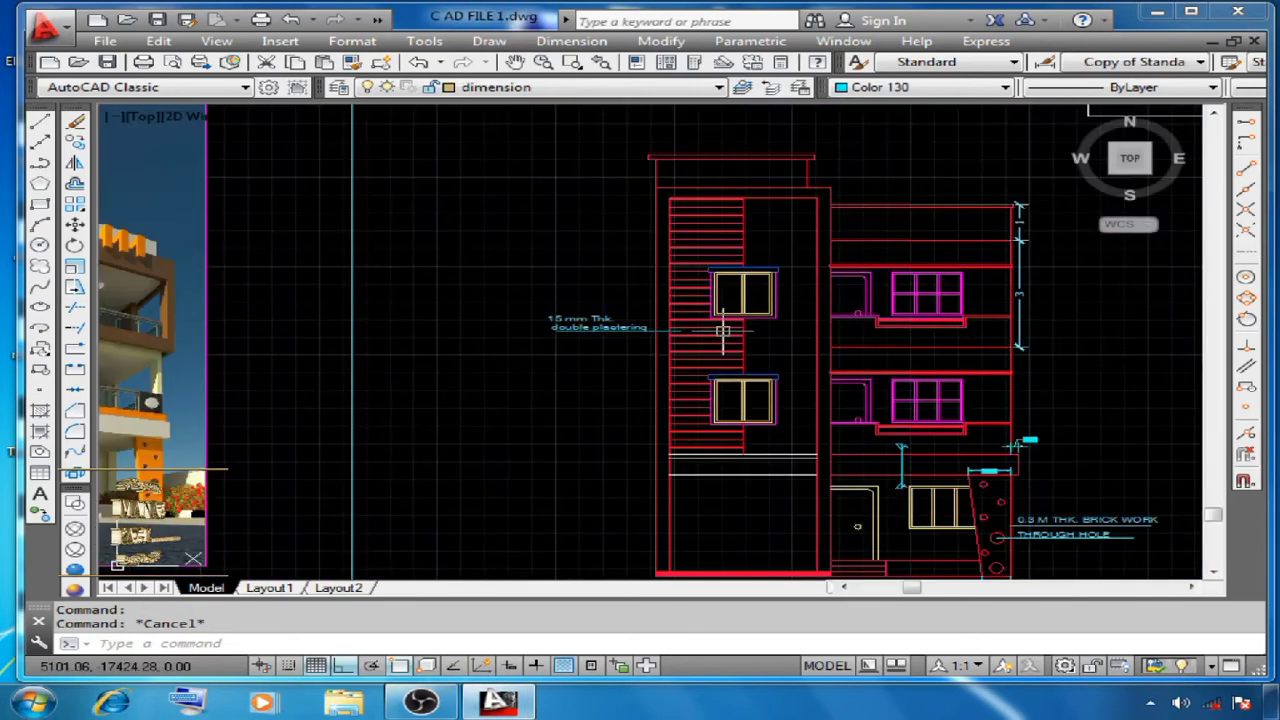
Examine the striped wall panel with the 15 mm thick double plastering note in the front elevation, and compare it with the rendered picture
scroll(740, 300, up, 2)
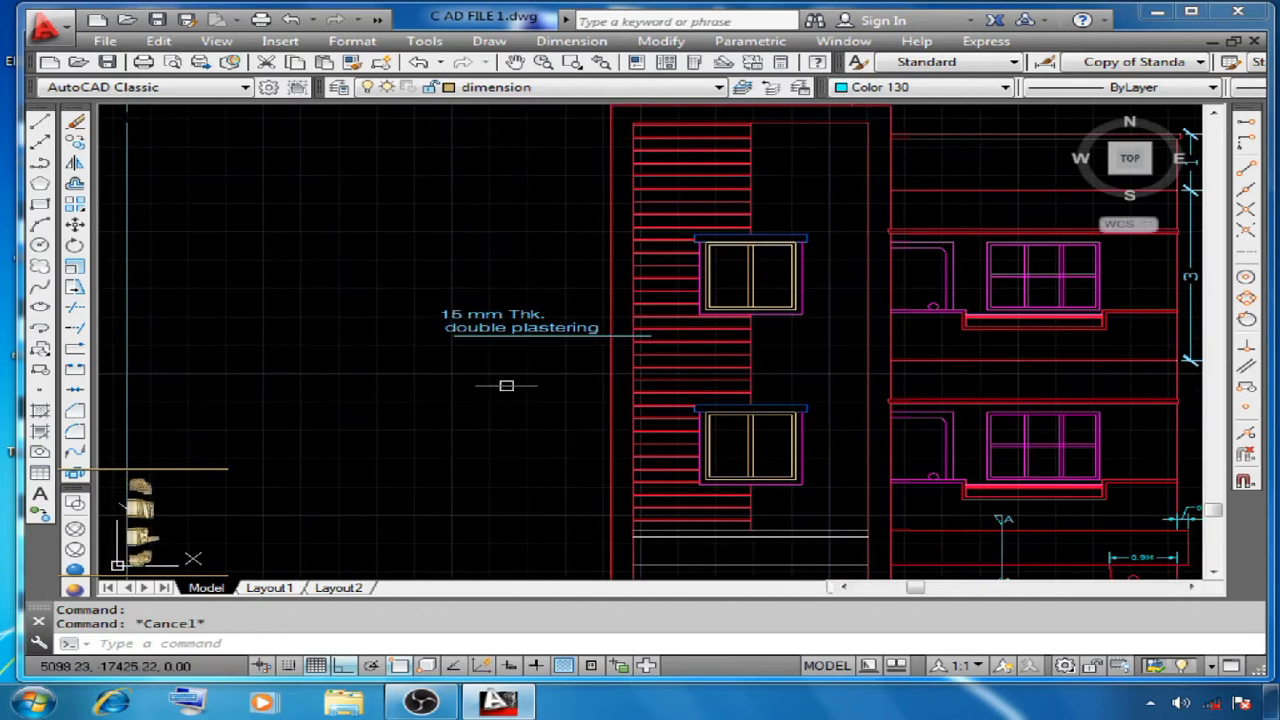
middle_drag(503, 361, 499, 391)
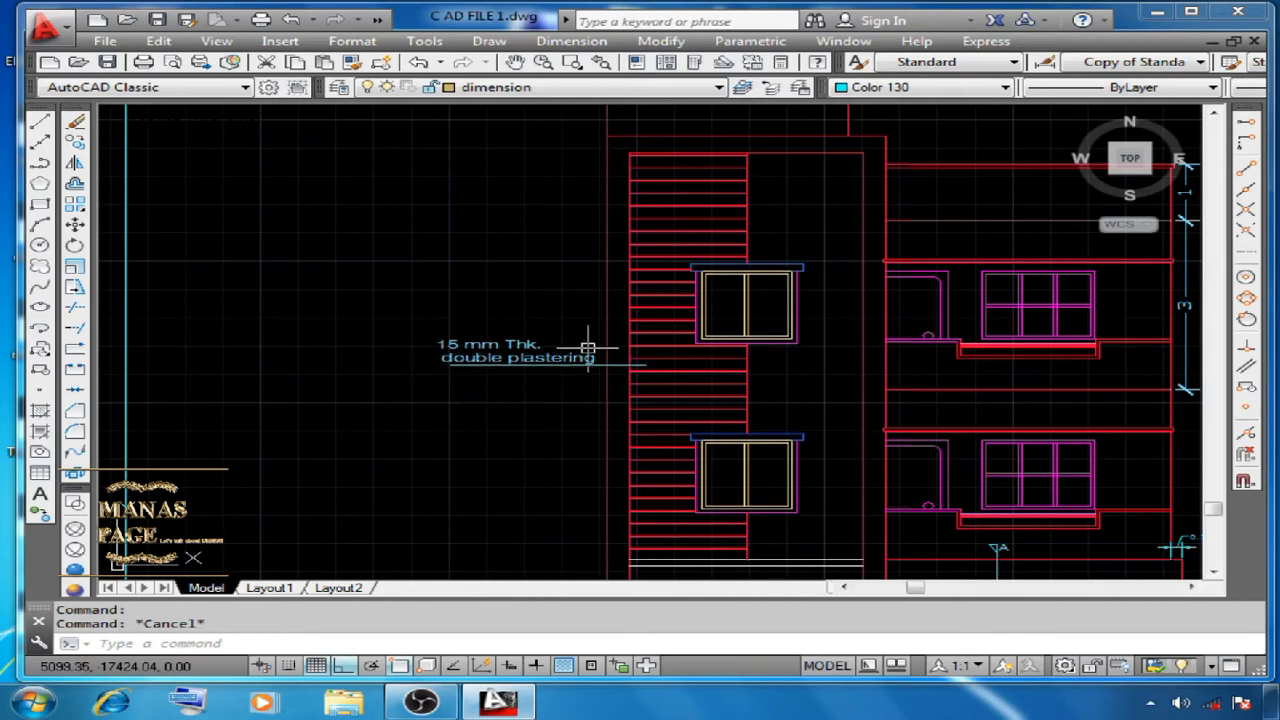
middle_drag(652, 393, 826, 388)
scroll(826, 388, down, 5)
scroll(400, 430, up, 8)
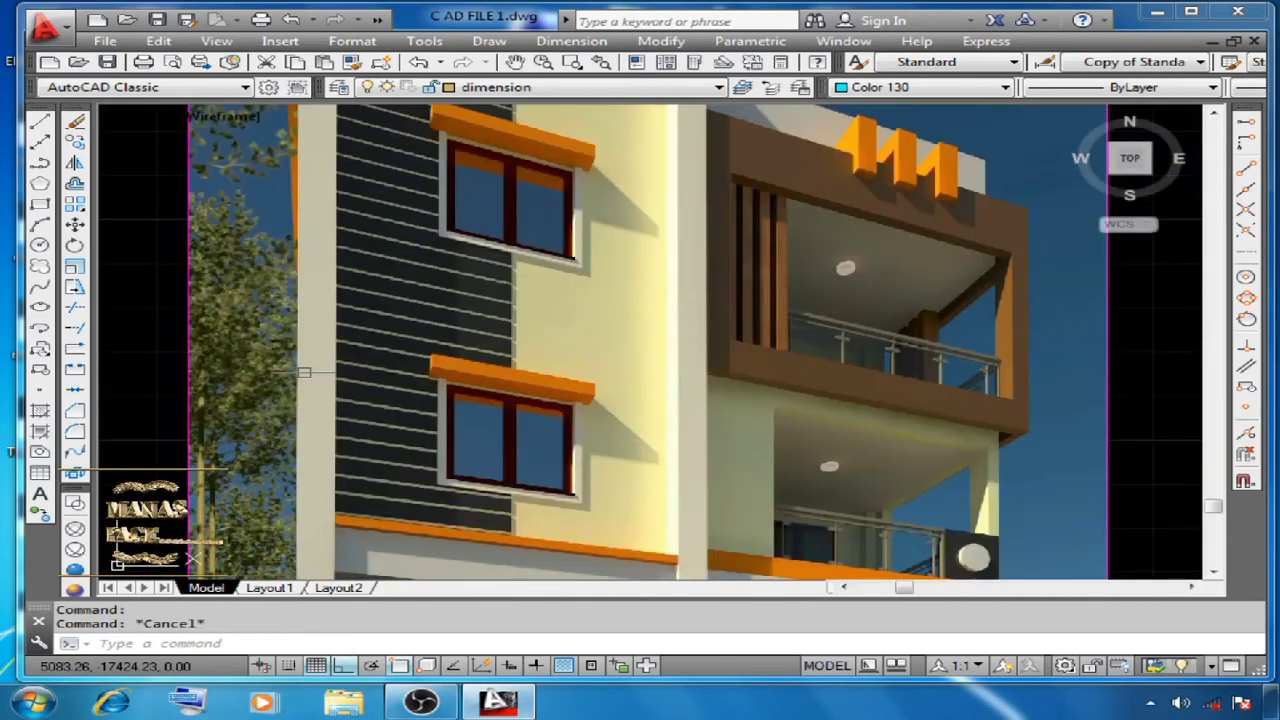
middle_drag(400, 430, 753, 406)
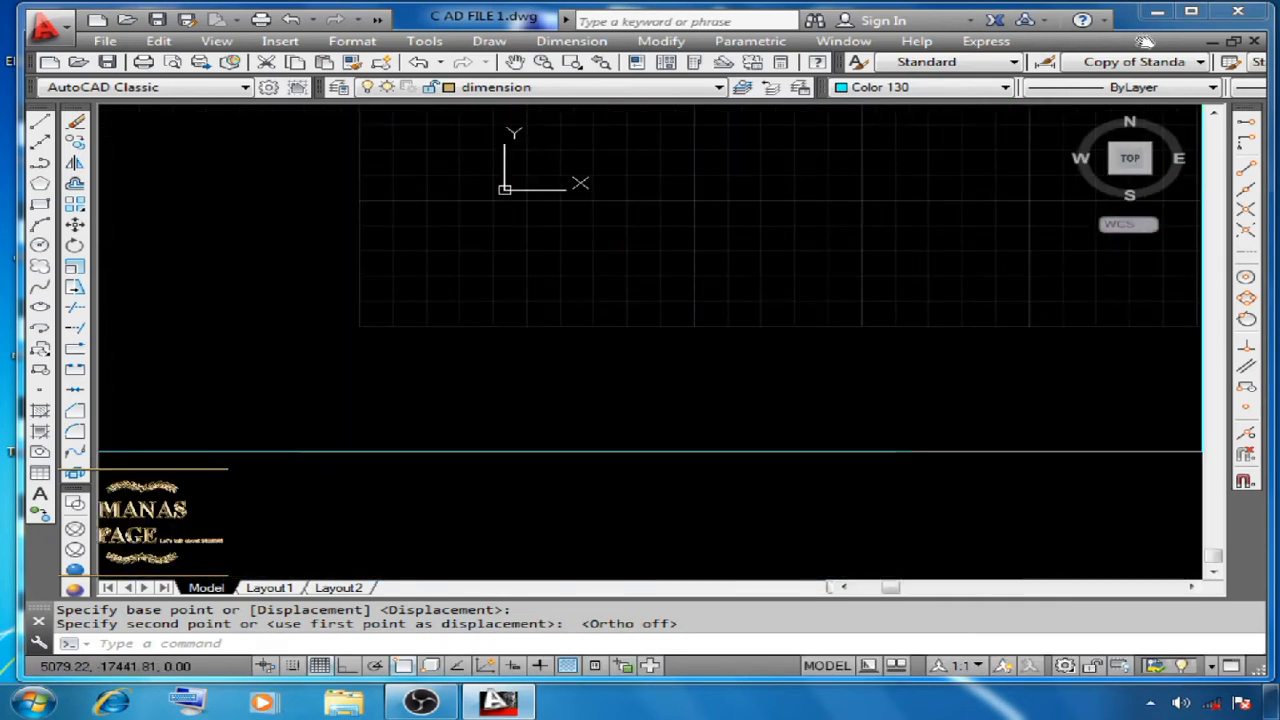
Examine the verandah's projecting slab band and the orange column with round holes in the rendered elevation picture
middle_drag(640, 248, 650, 335)
mouse_move(700, 377)
middle_down()
mouse_move(676, 400)
mouse_move(684, 385)
middle_up()
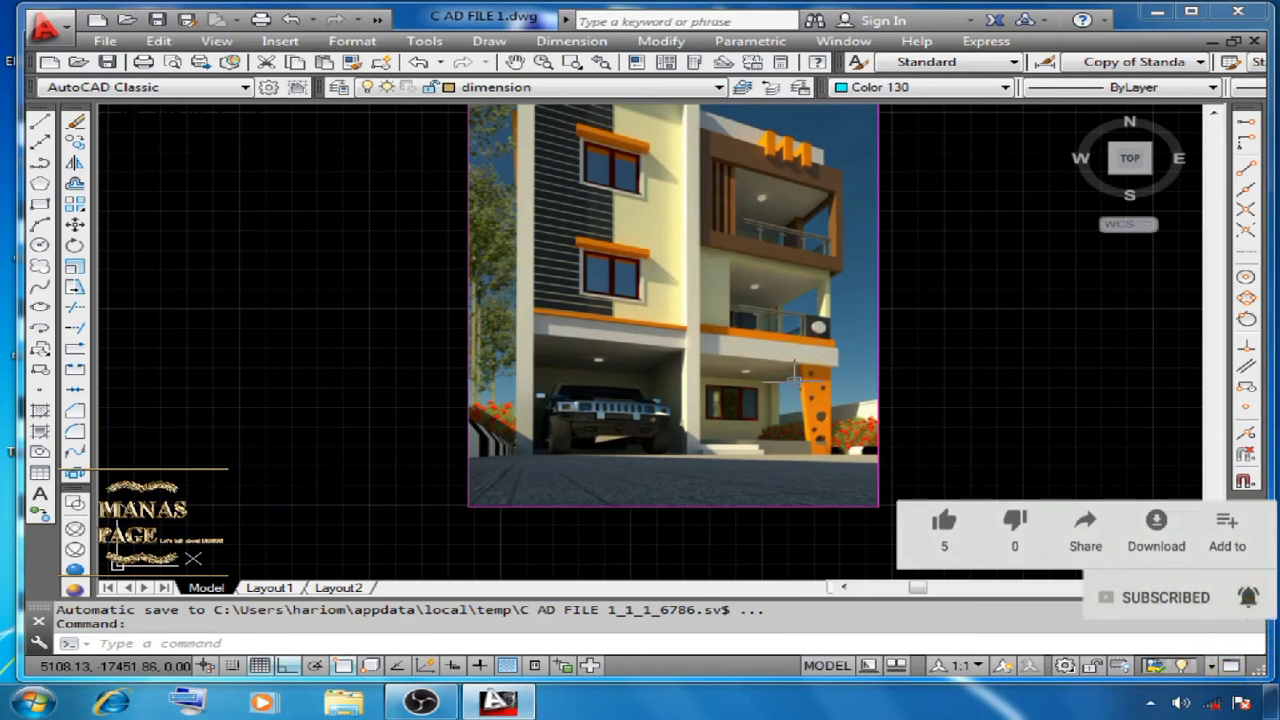
scroll(800, 372, up, 4)
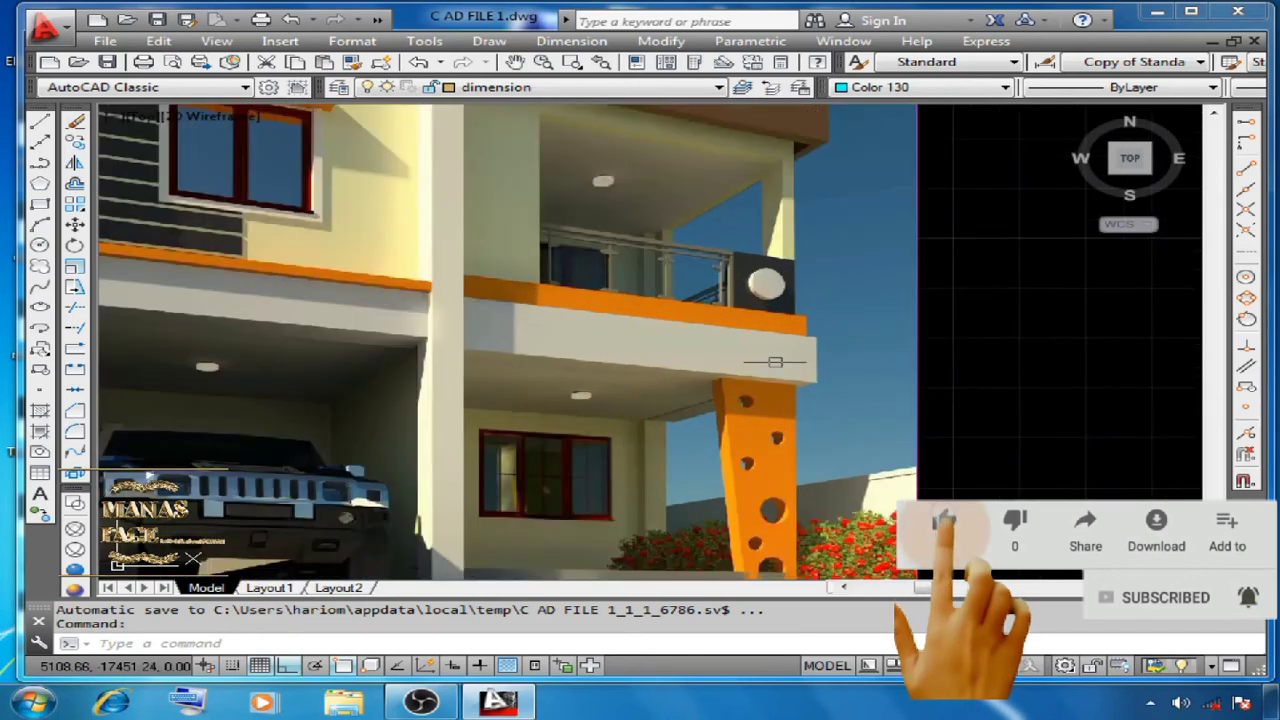
middle_drag(707, 340, 743, 368)
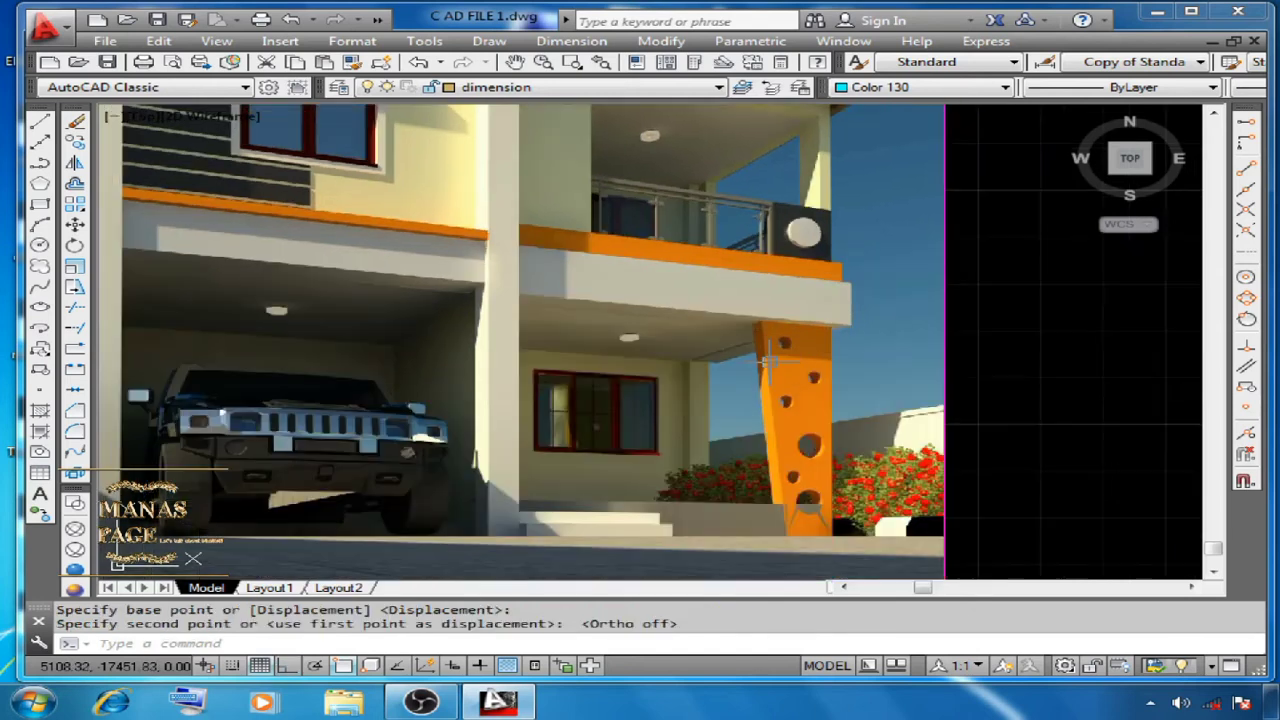
Highlight the dashed lines of the 0.15 m projected roof slab along the verandah's front and side in the ground floor plan
middle_drag(912, 448, 542, 335)
scroll(688, 371, down, 3)
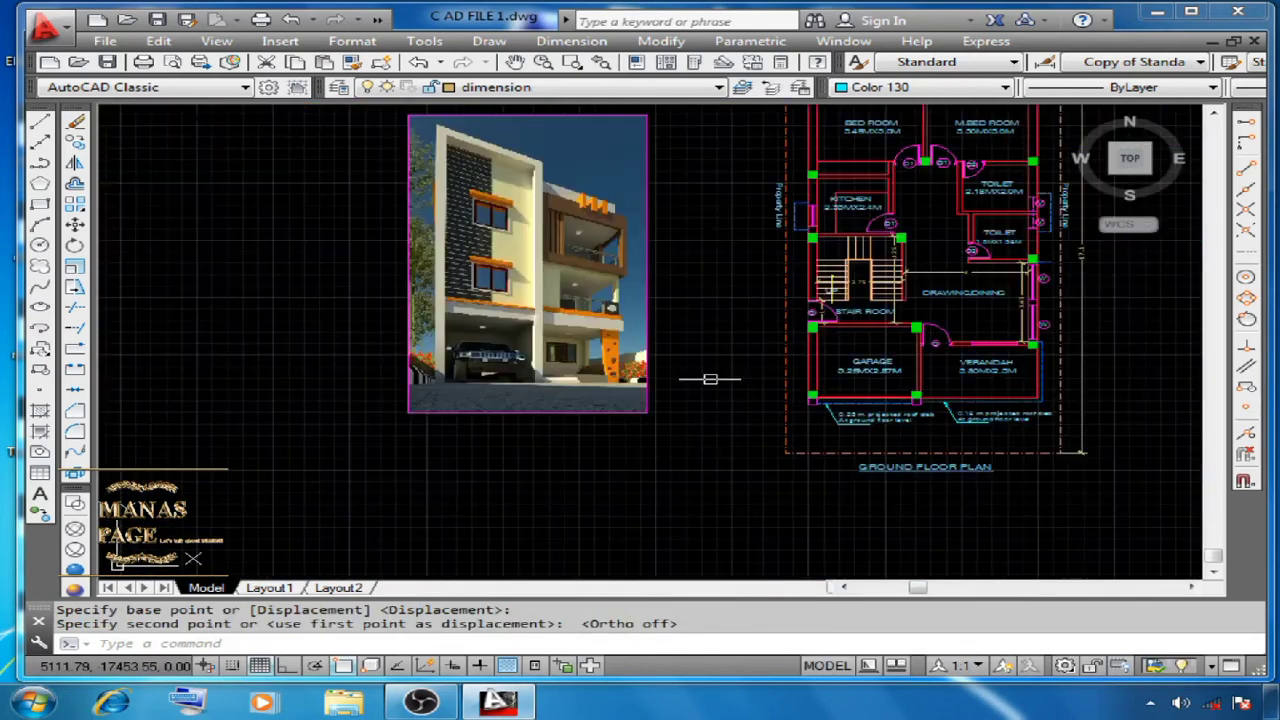
scroll(951, 396, up, 2)
middle_drag(896, 428, 650, 400)
scroll(643, 386, up, 2)
click(762, 461)
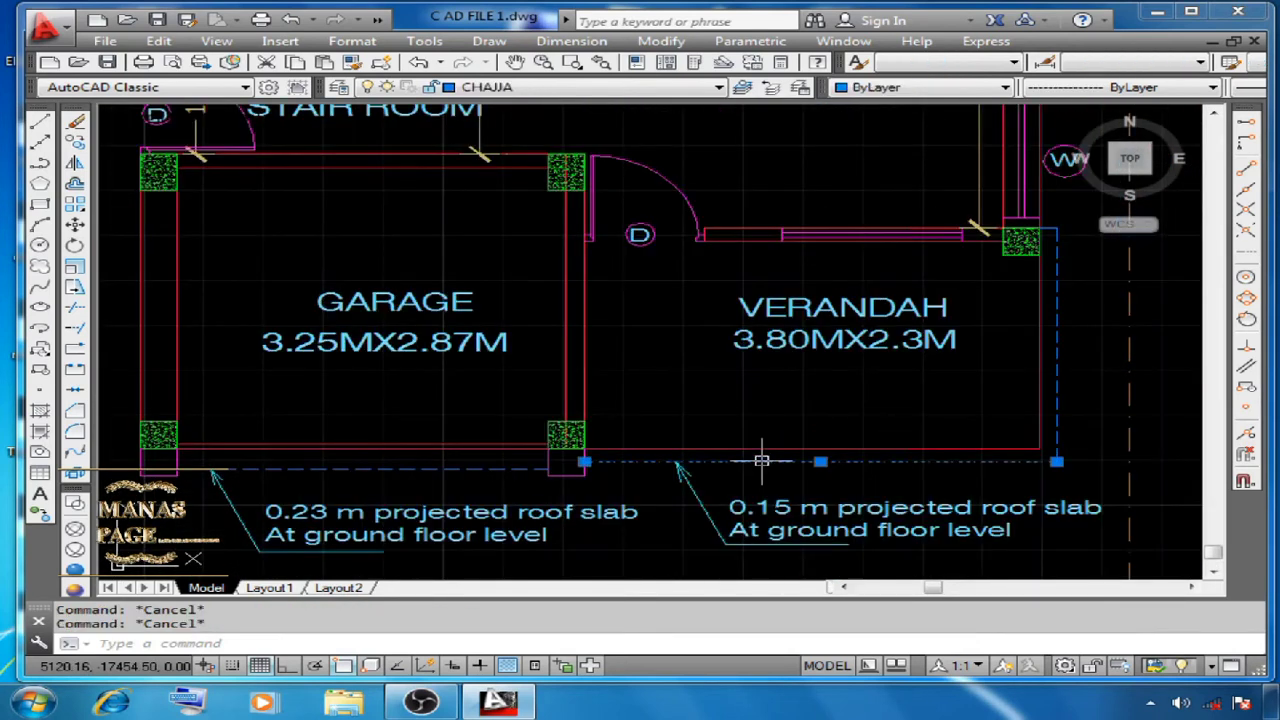
key(Escape)
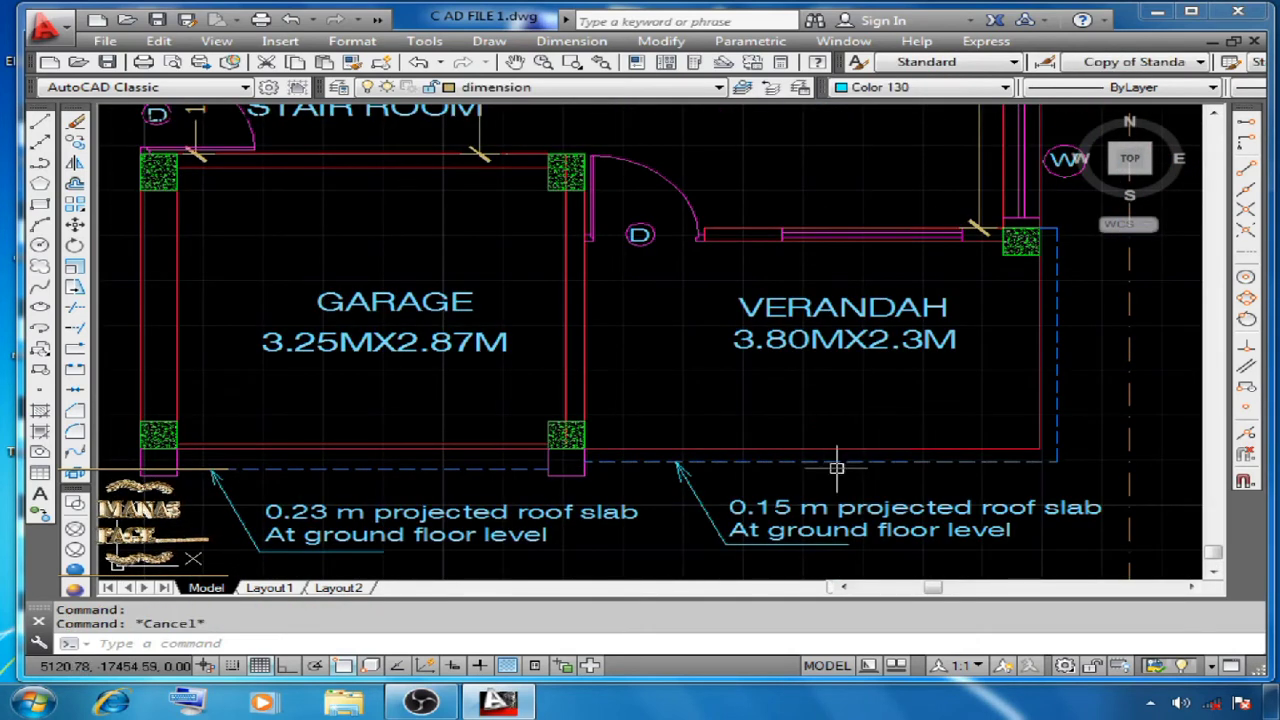
click(1056, 347)
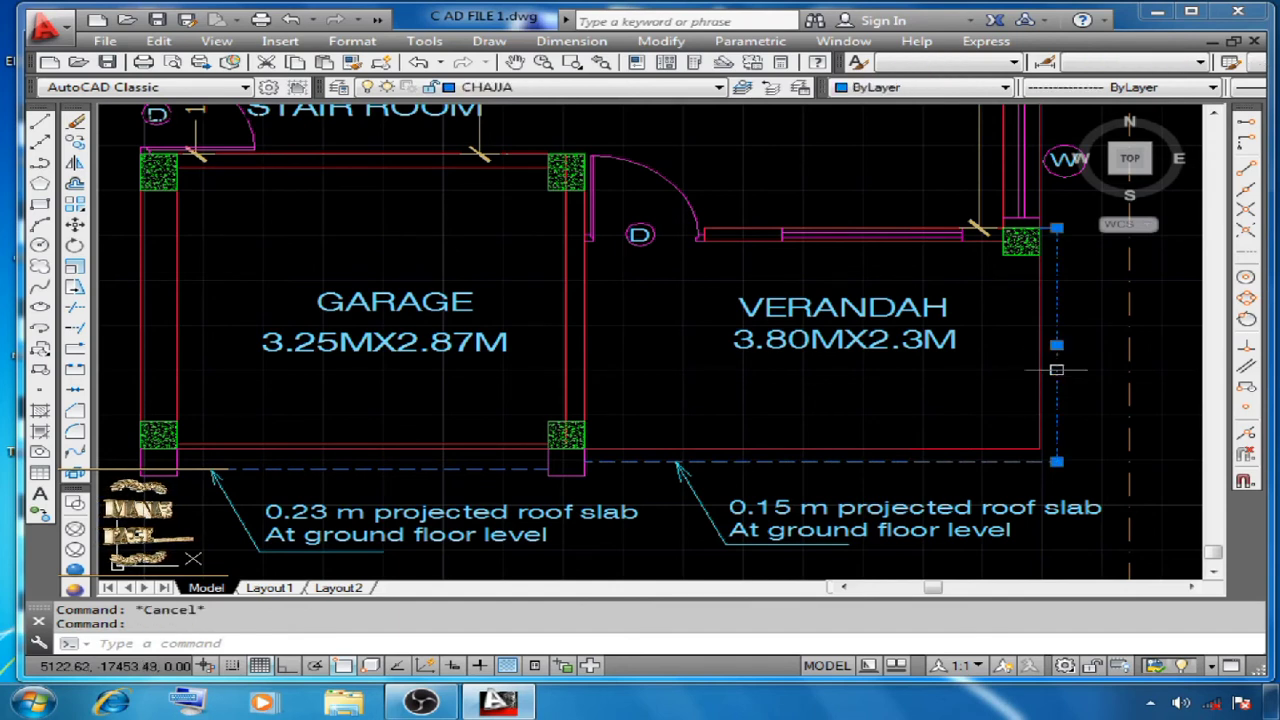
Highlight the dashed projected roof slab lines in front of the verandah and the garage in the ground floor plan
key(Escape)
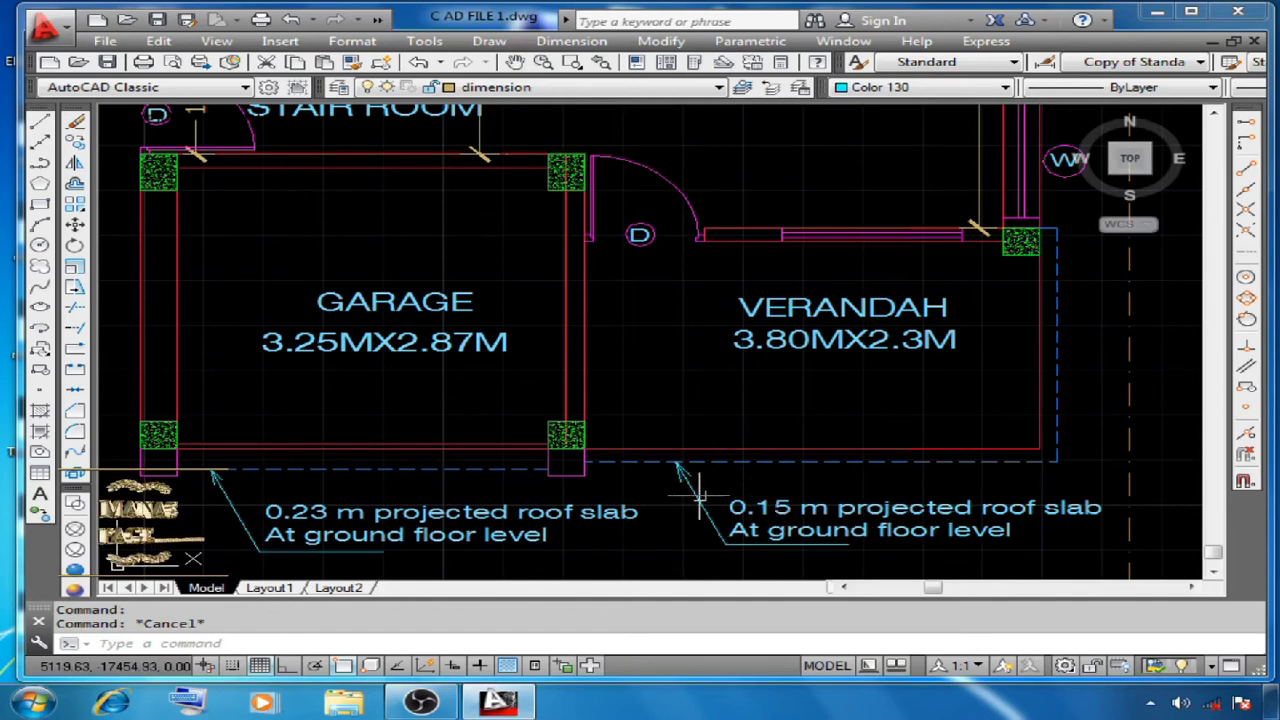
click(796, 462)
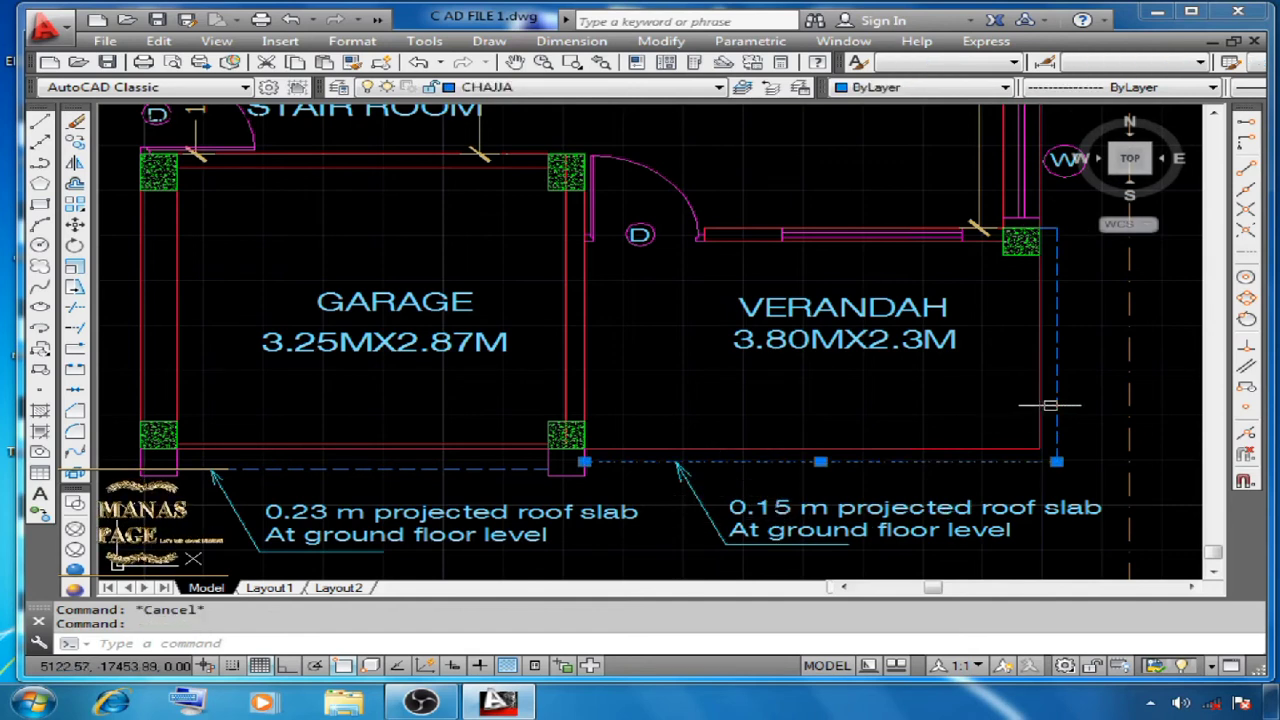
key(Escape)
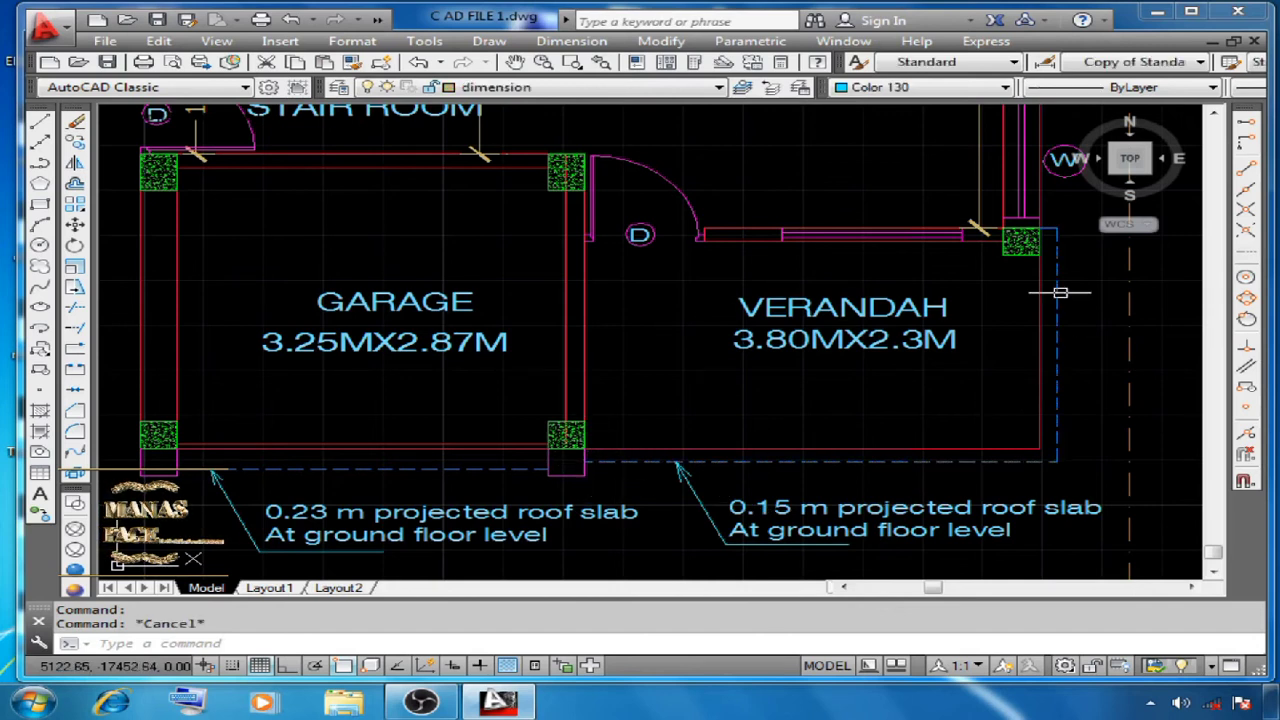
click(386, 468)
key(Escape)
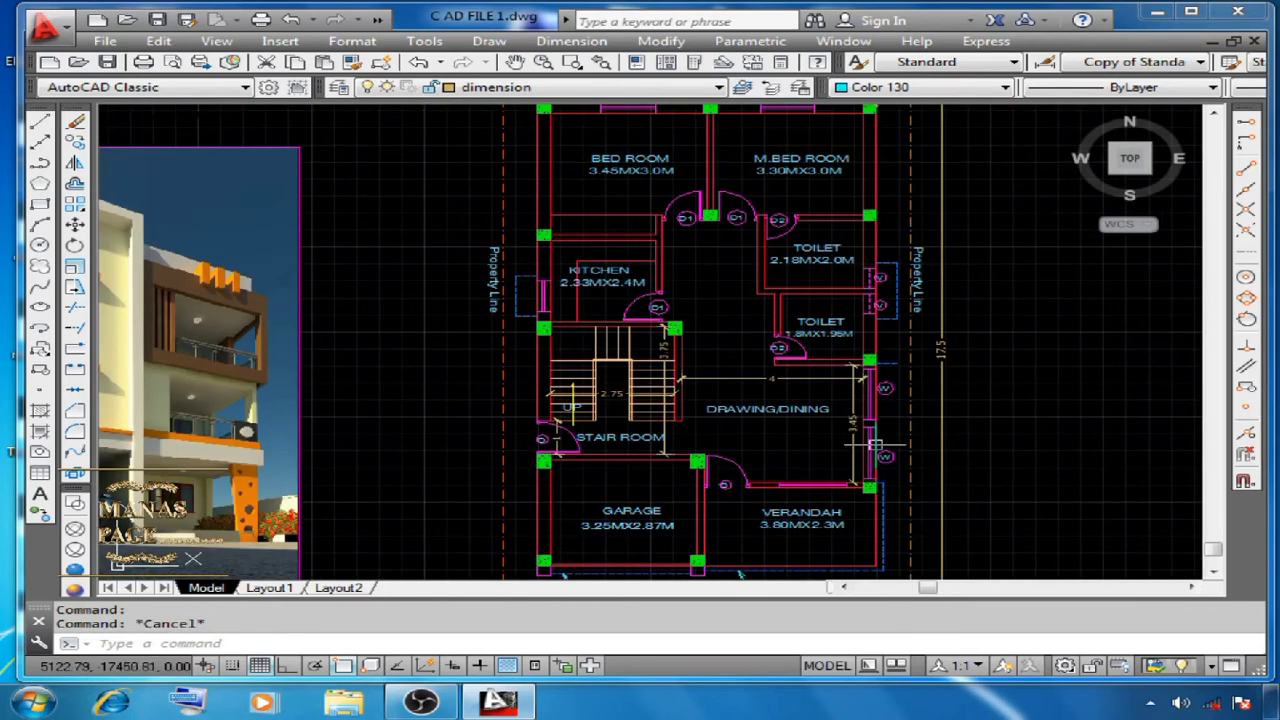
click(537, 493)
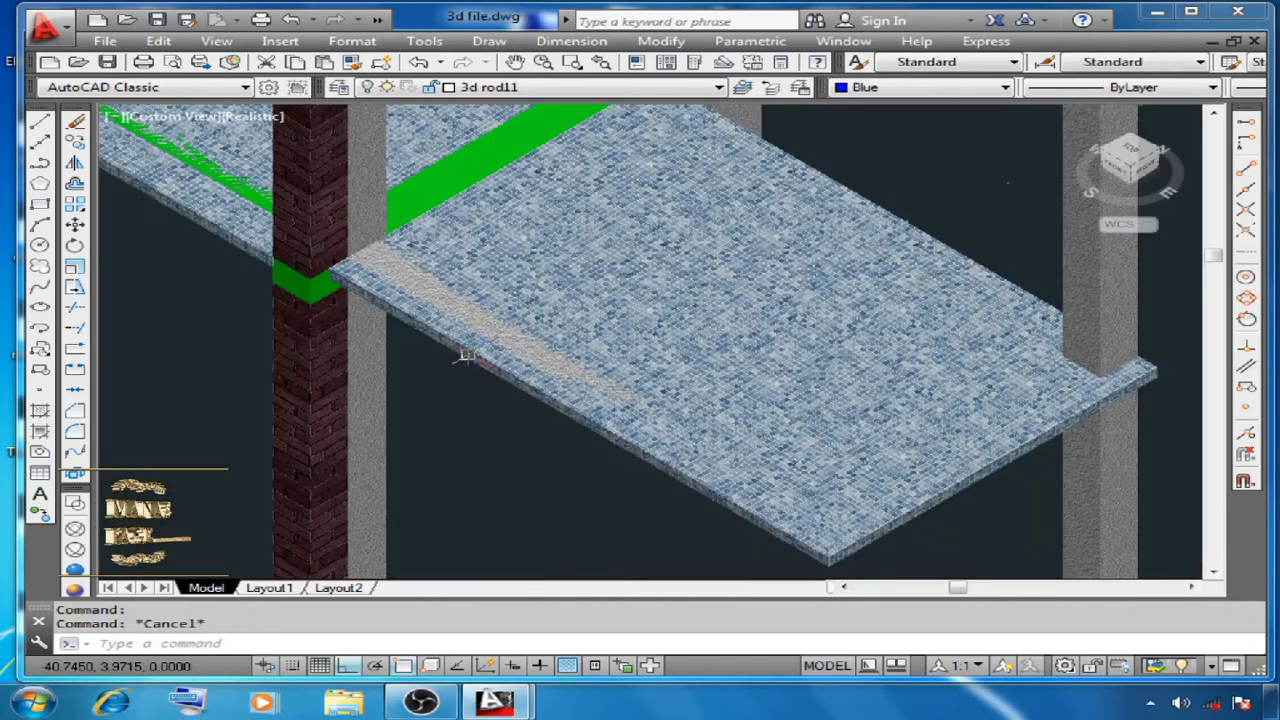
Switch to 3d file.dwg, highlight the verandah's projecting roof slab, and examine its edges from above and its underside
click(465, 355)
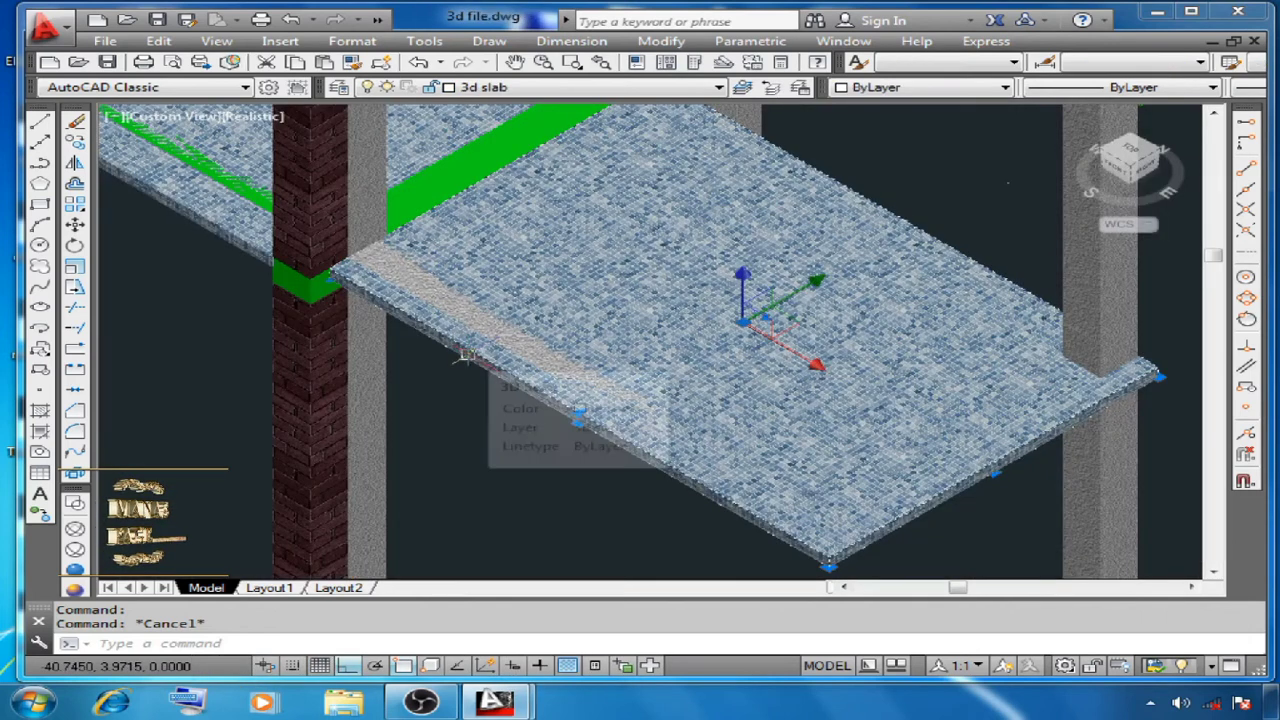
key(Escape)
shift+middle_drag(429, 351, 370, 292)
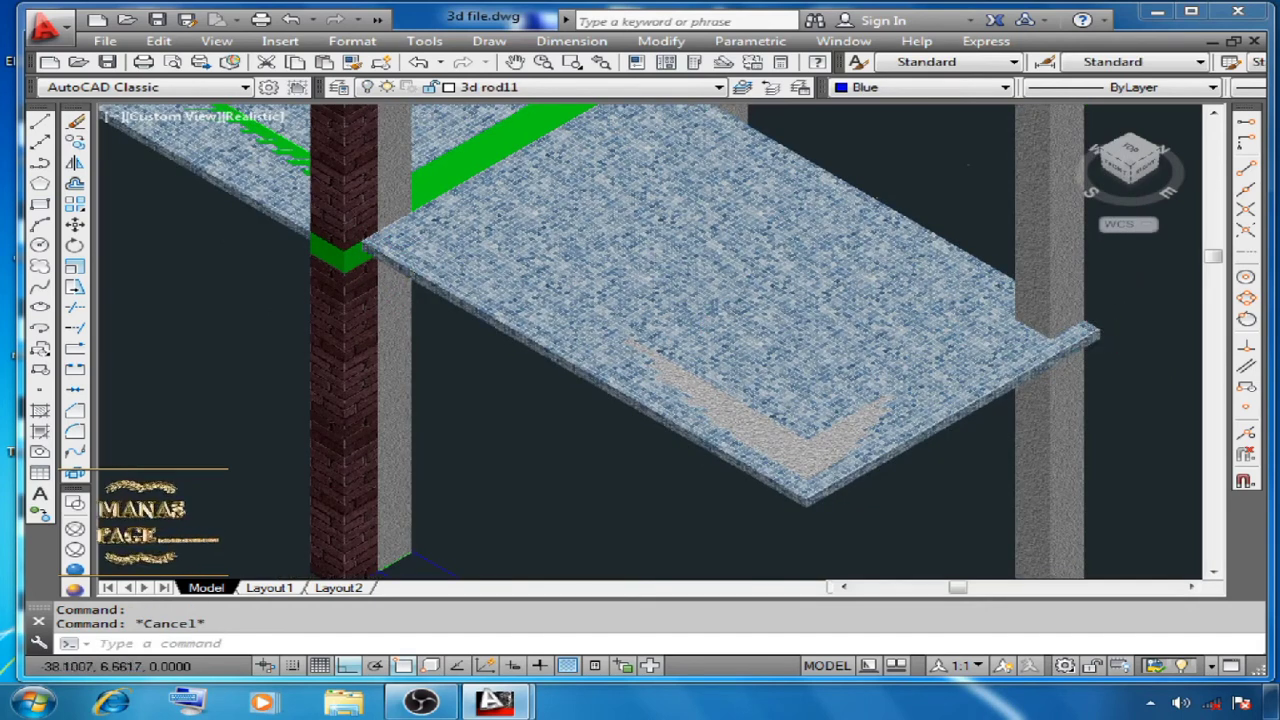
scroll(822, 320, up, 1)
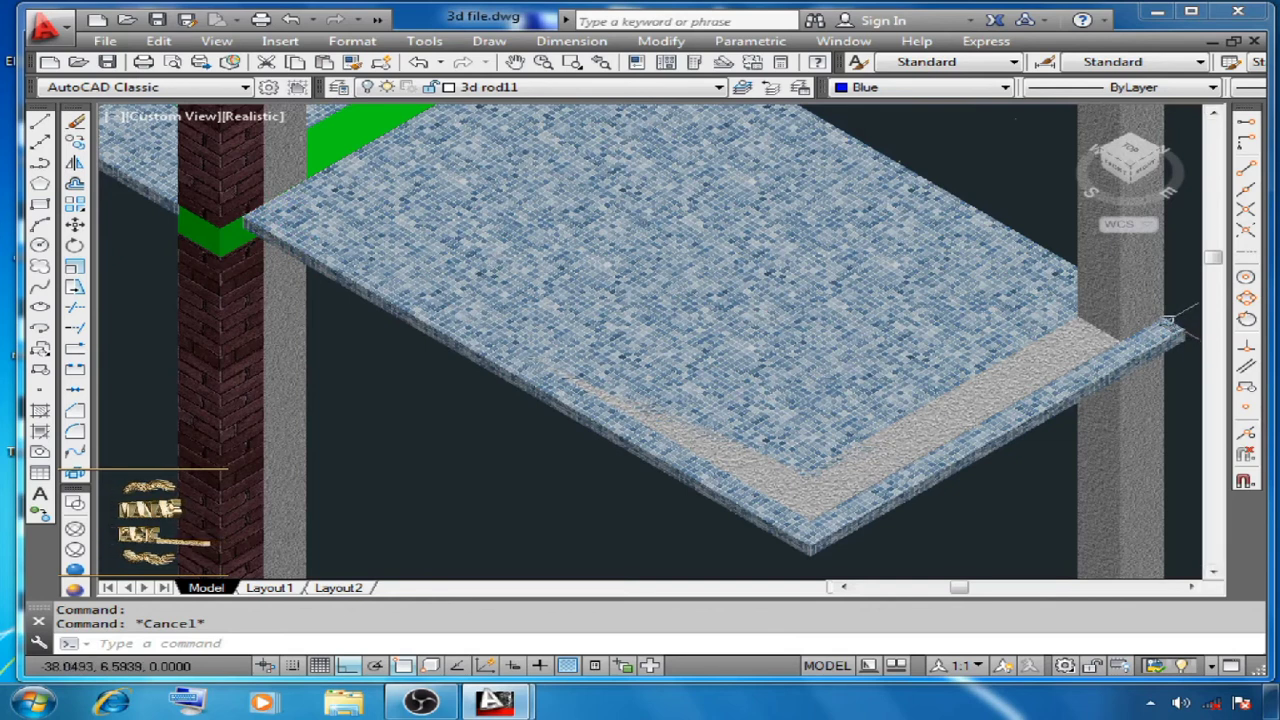
shift+middle_drag(1170, 322, 834, 314)
shift+middle_drag(979, 251, 1000, 315)
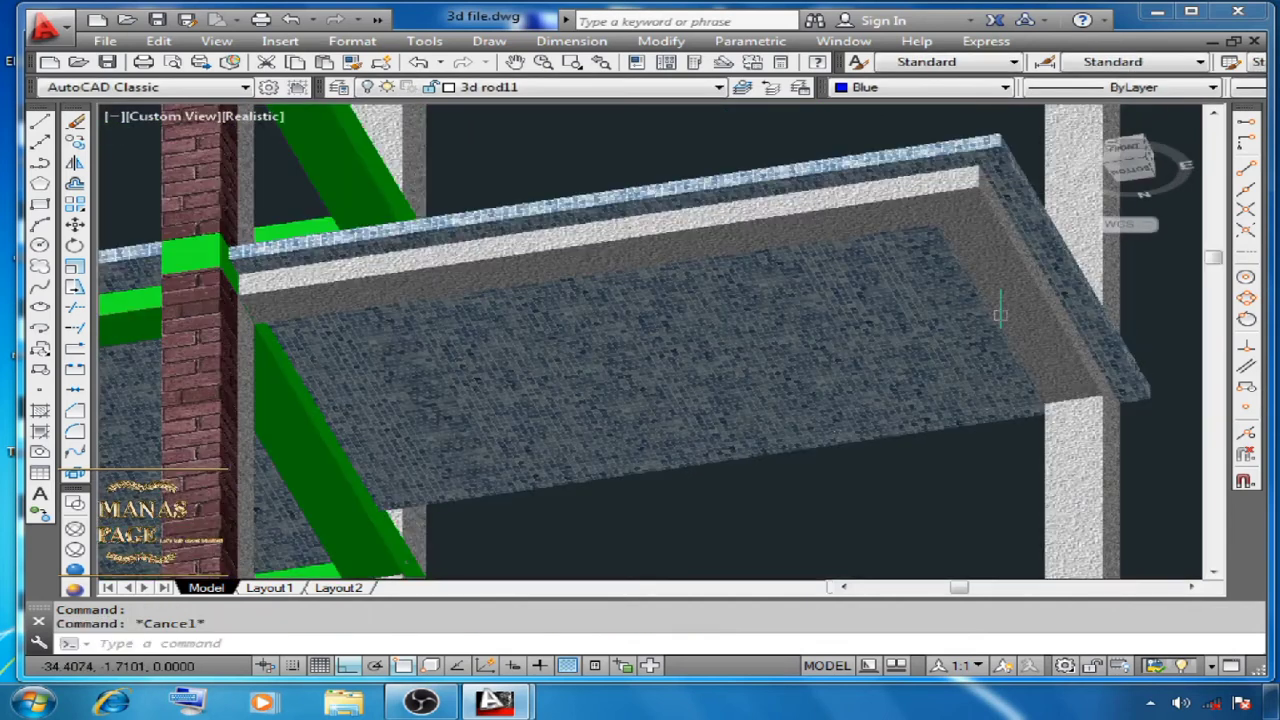
Highlight the L-shaped beam under the verandah slab, its supporting columns and the slab itself in the underside view
click(1005, 237)
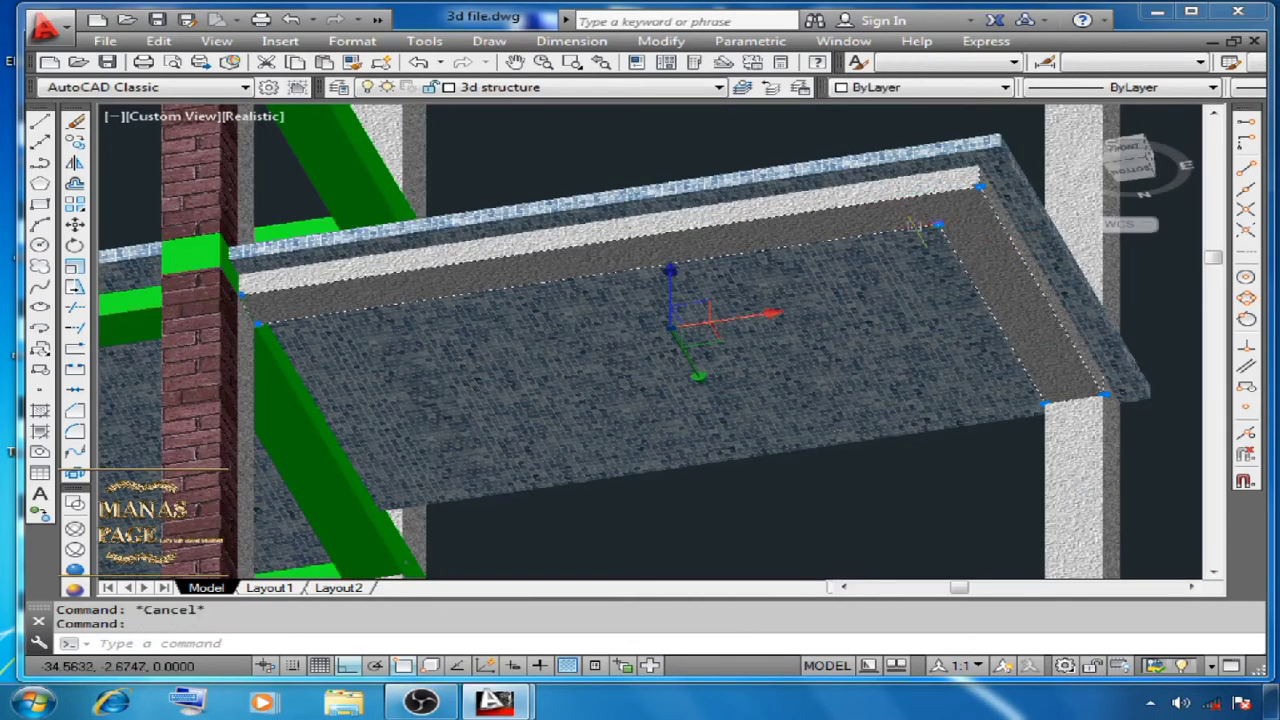
key(Escape)
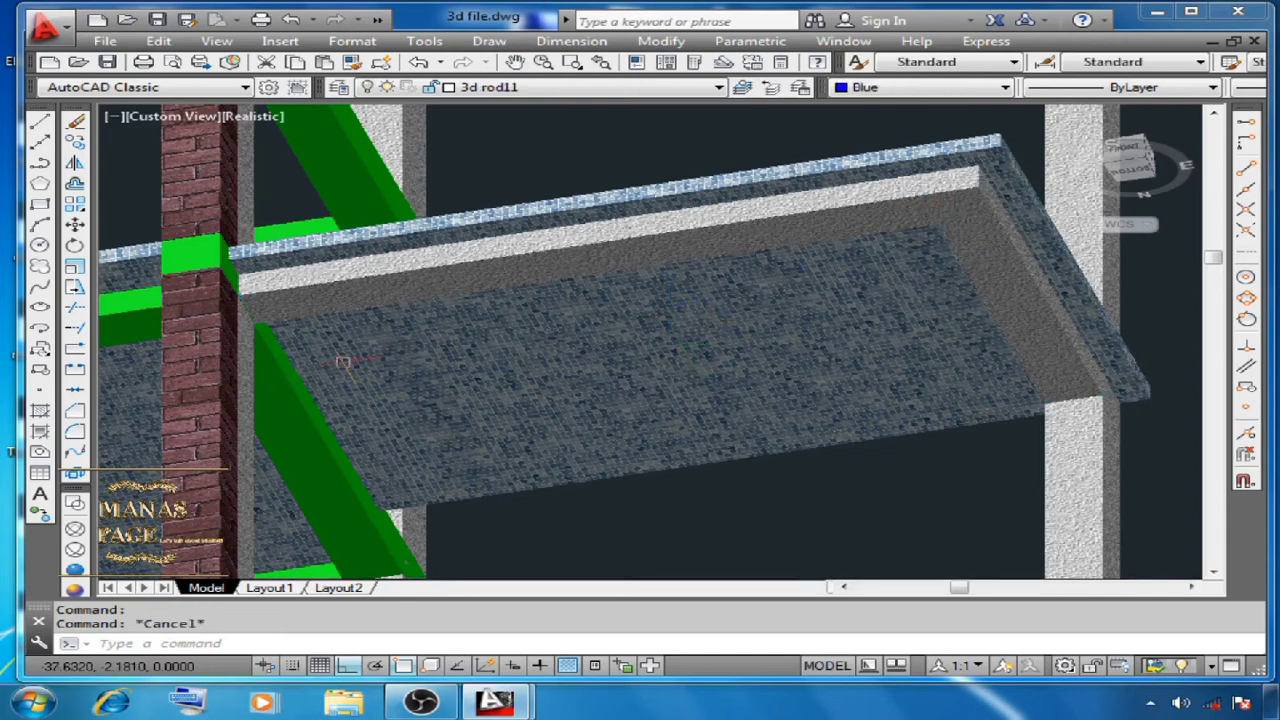
click(252, 533)
click(1095, 458)
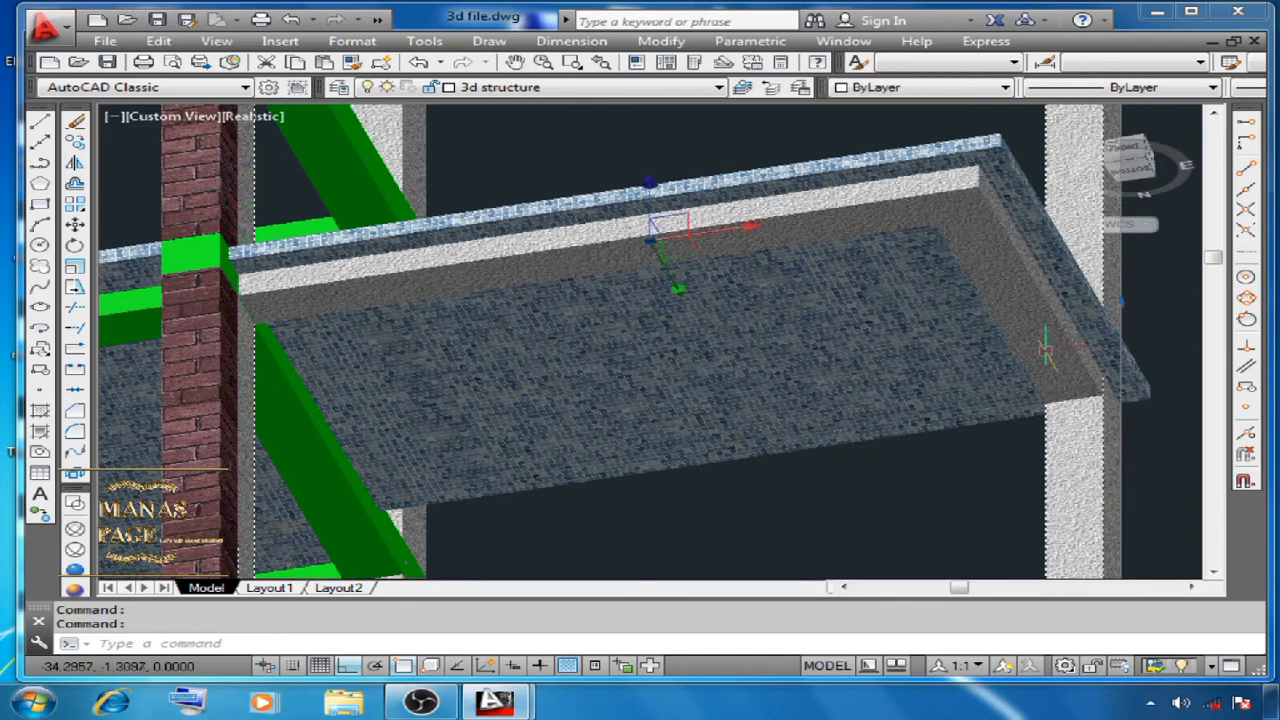
key(Escape)
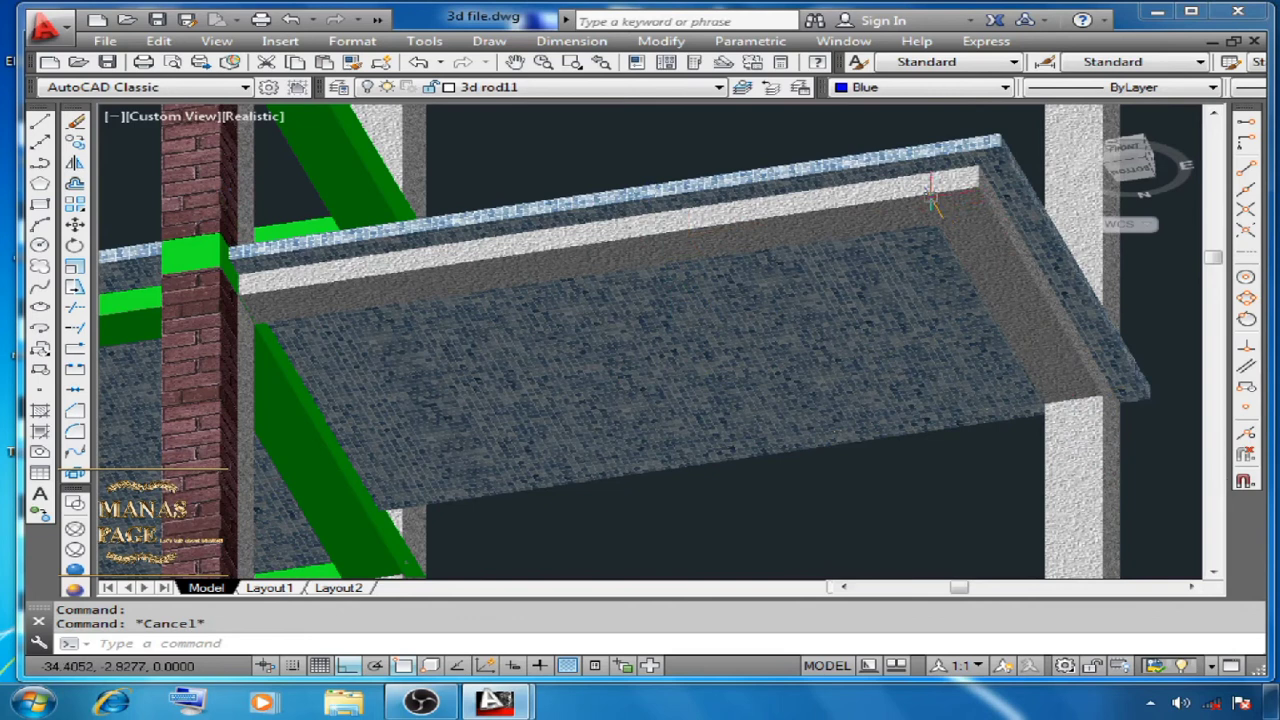
click(930, 196)
key(Escape)
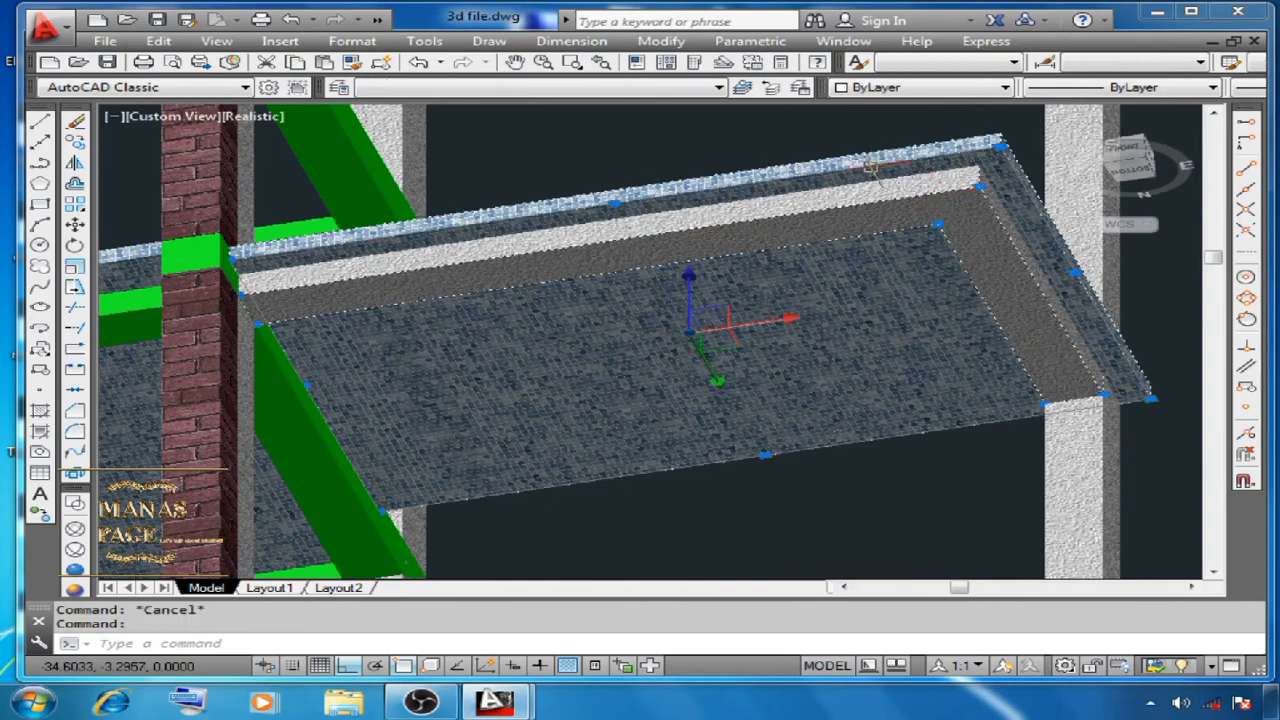
Examine the blue rod framework hanging below the verandah slab's edge and highlight one of its front vertical rods
shift+middle_drag(1000, 420, 720, 261)
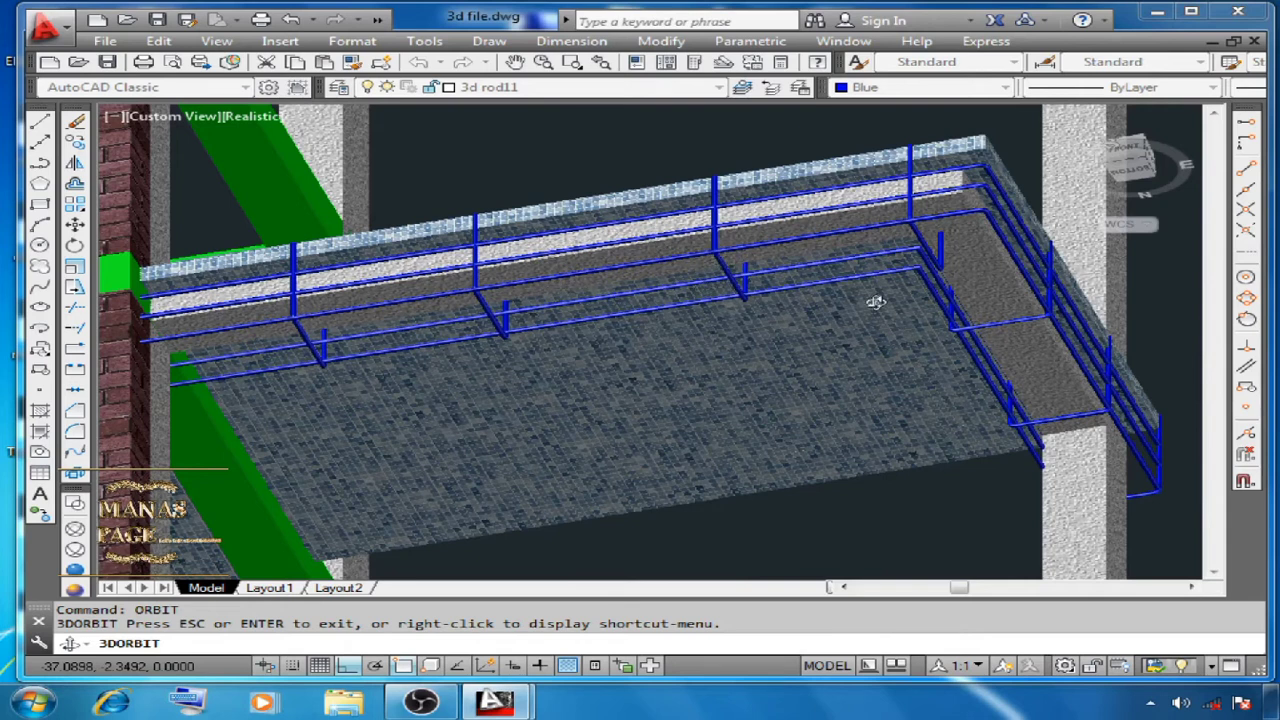
key(Escape)
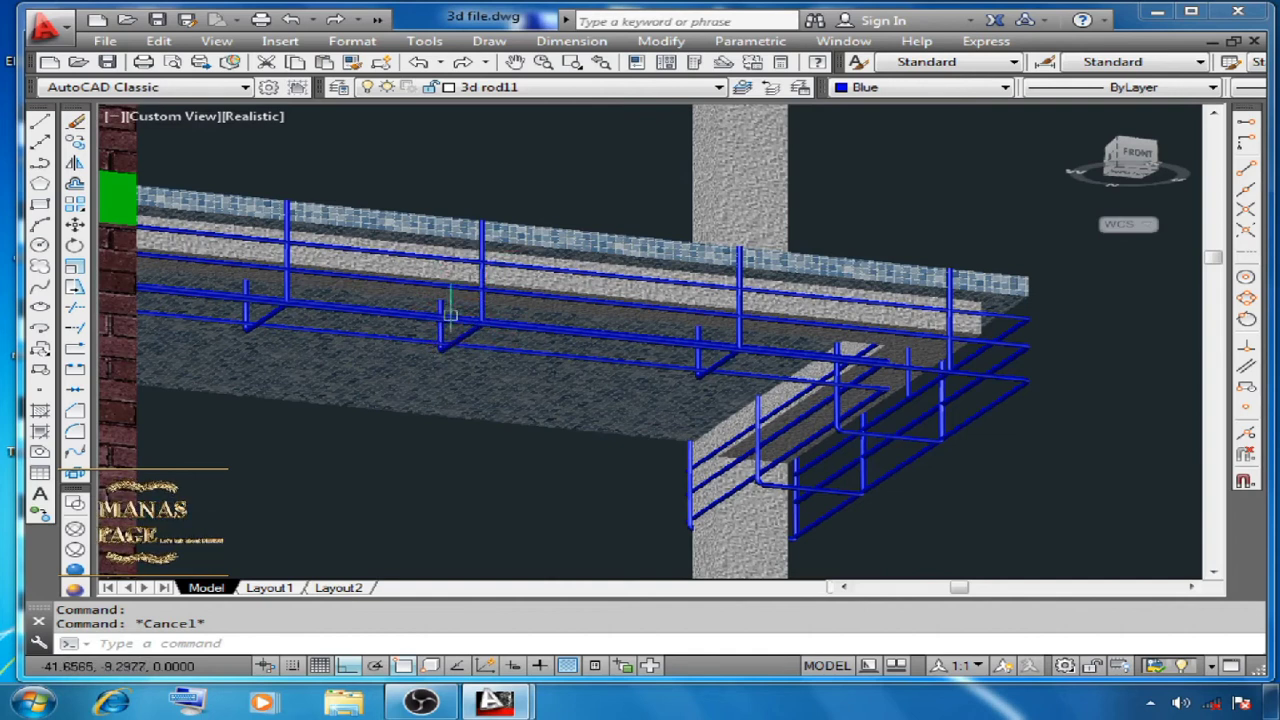
click(481, 246)
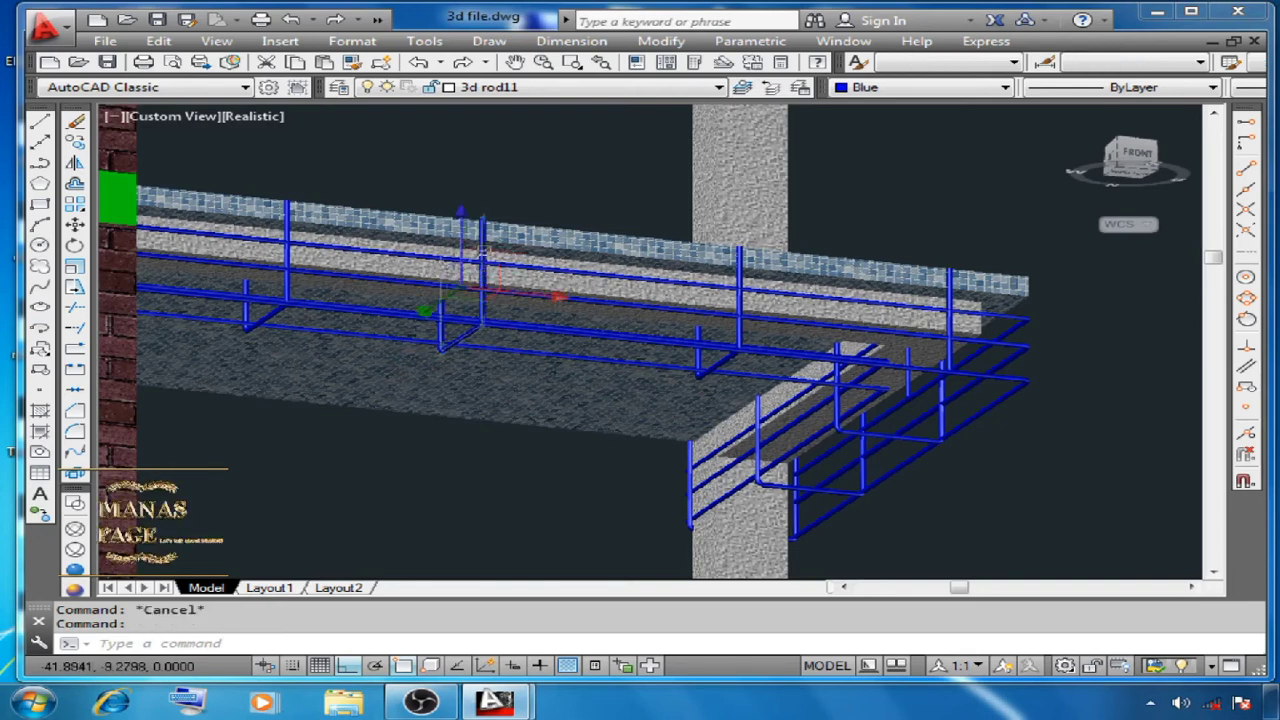
key(Escape)
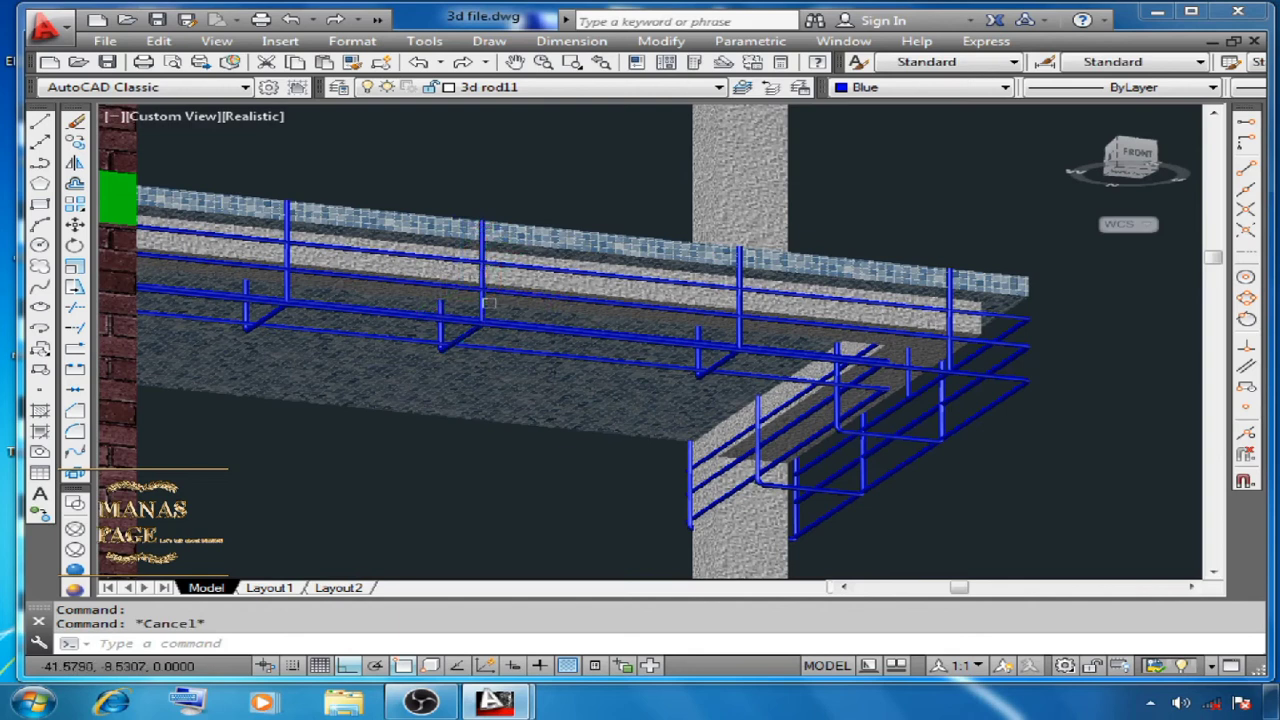
Examine the rod framework's corner from below, and the finished false beam that encloses it around the slab edge
shift+middle_drag(488, 303, 524, 280)
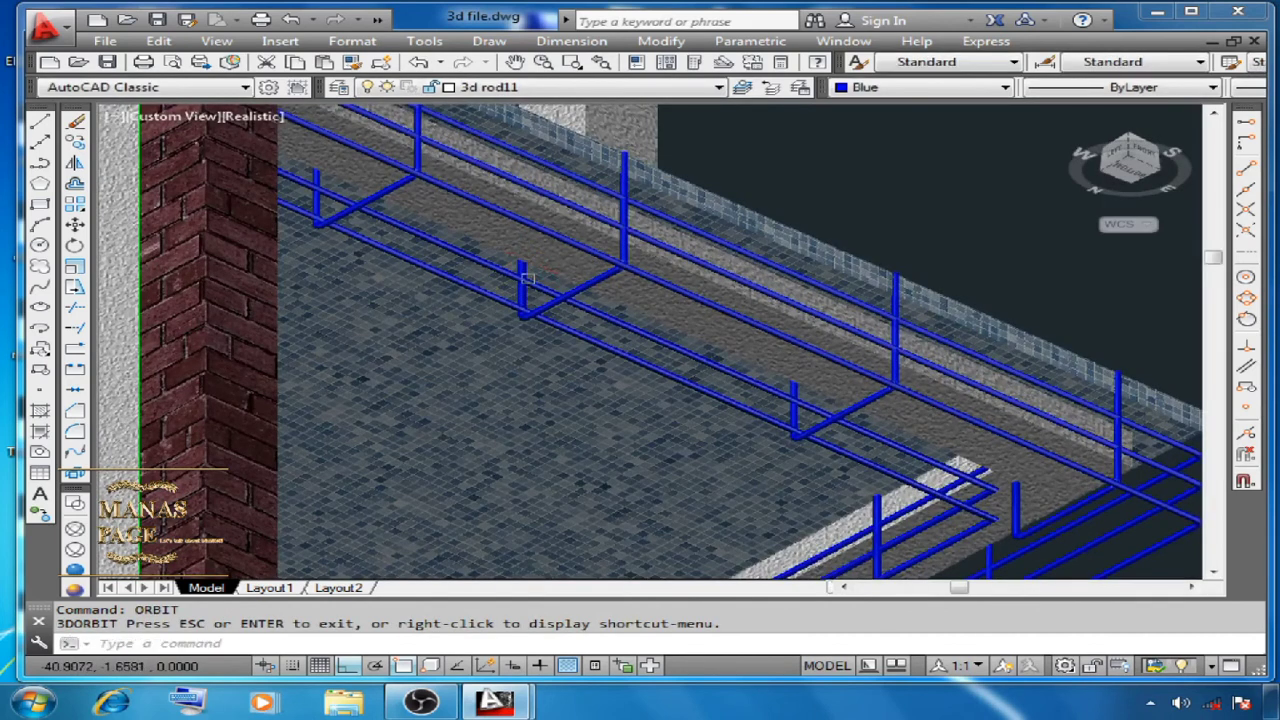
shift+middle_drag(524, 278, 722, 254)
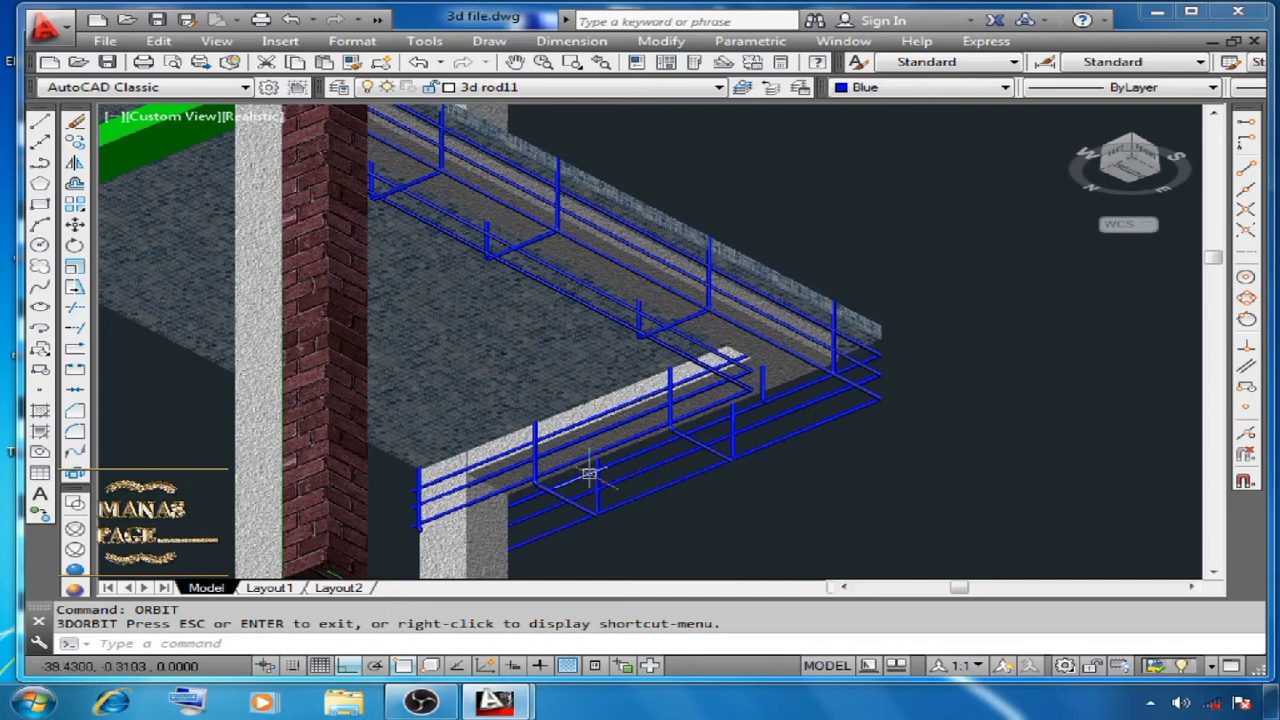
shift+middle_drag(622, 474, 734, 309)
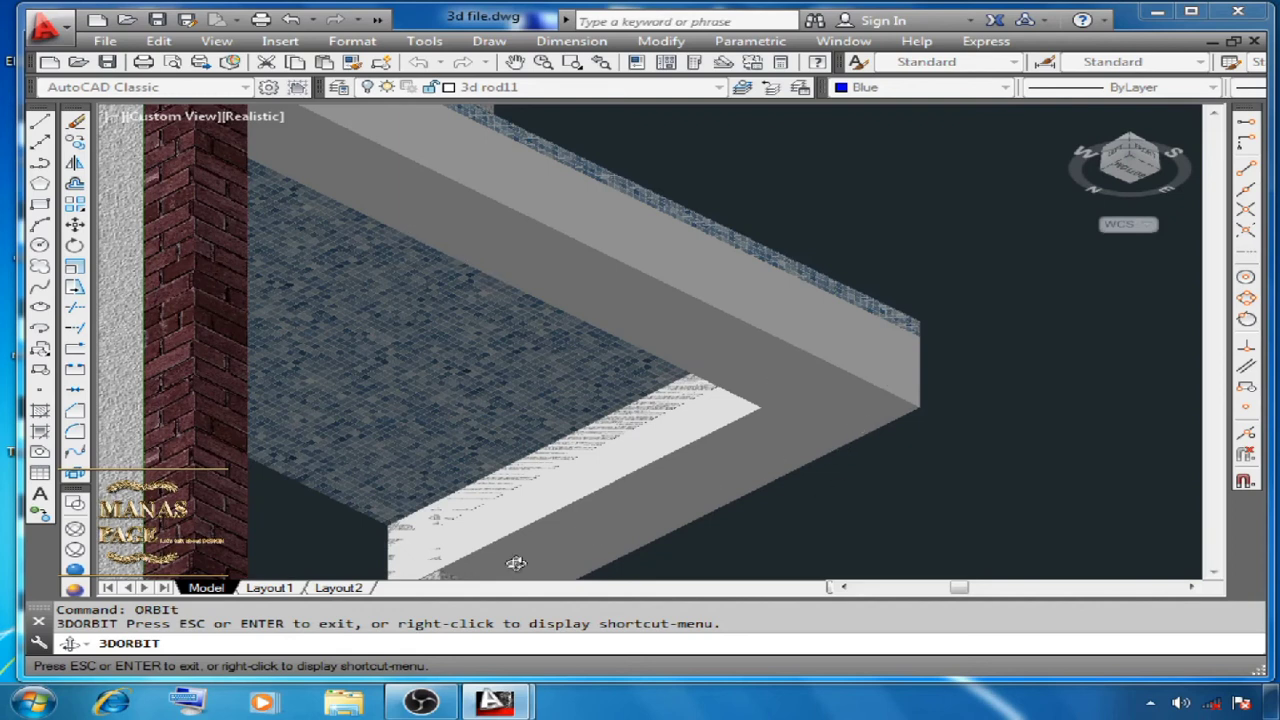
drag(379, 231, 386, 372)
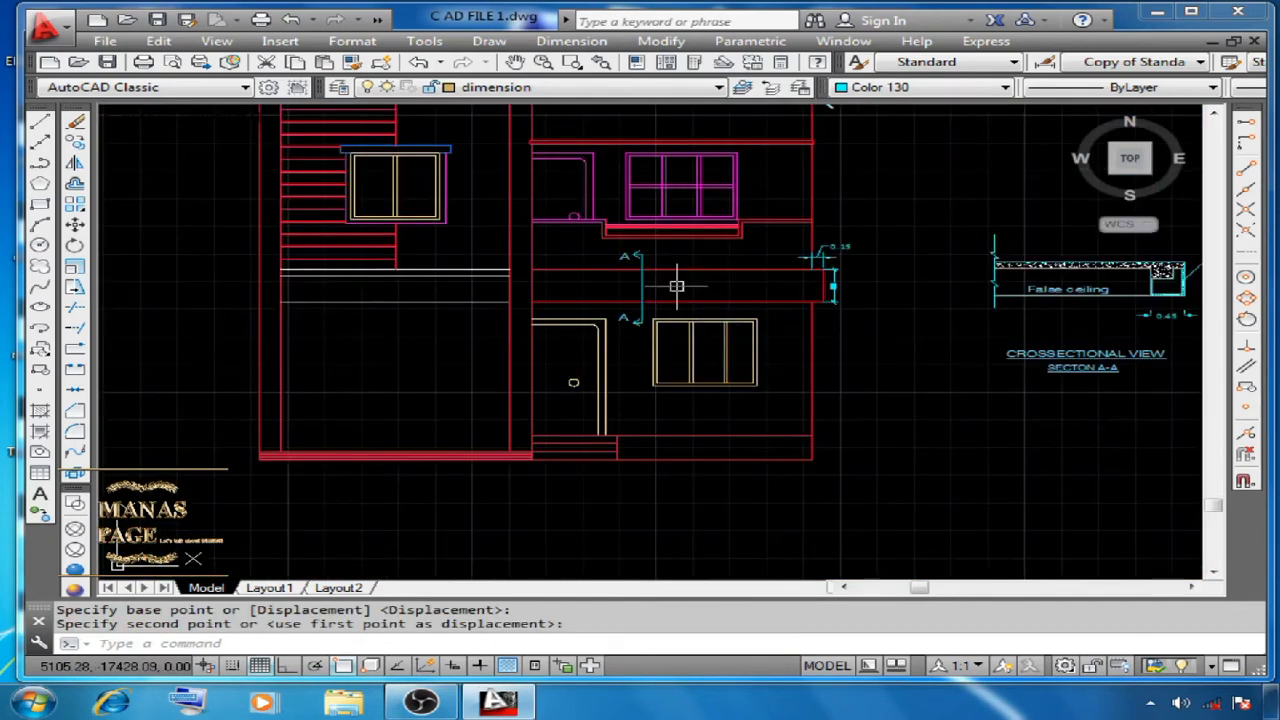
Examine the verandah band's projection and depth dimensions and the A-A section marks in the front elevation of C AD FILE 1.dwg
scroll(872, 290, up, 2)
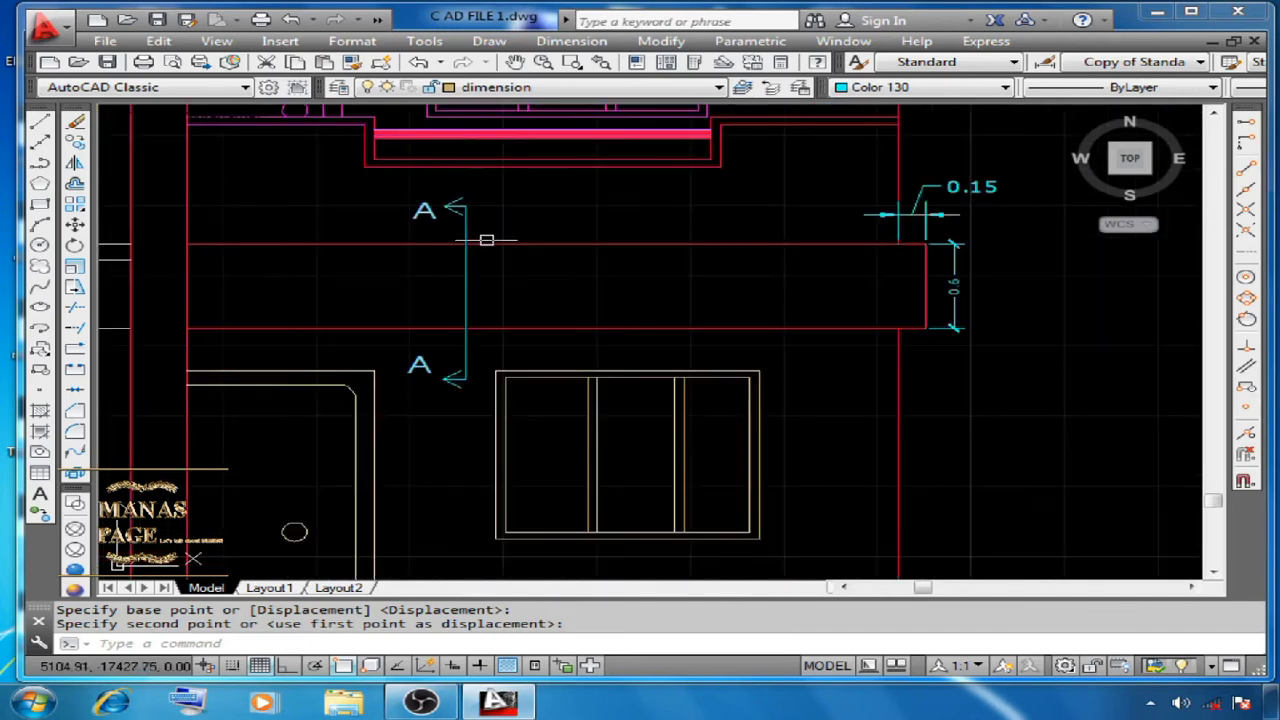
scroll(890, 290, up, 2)
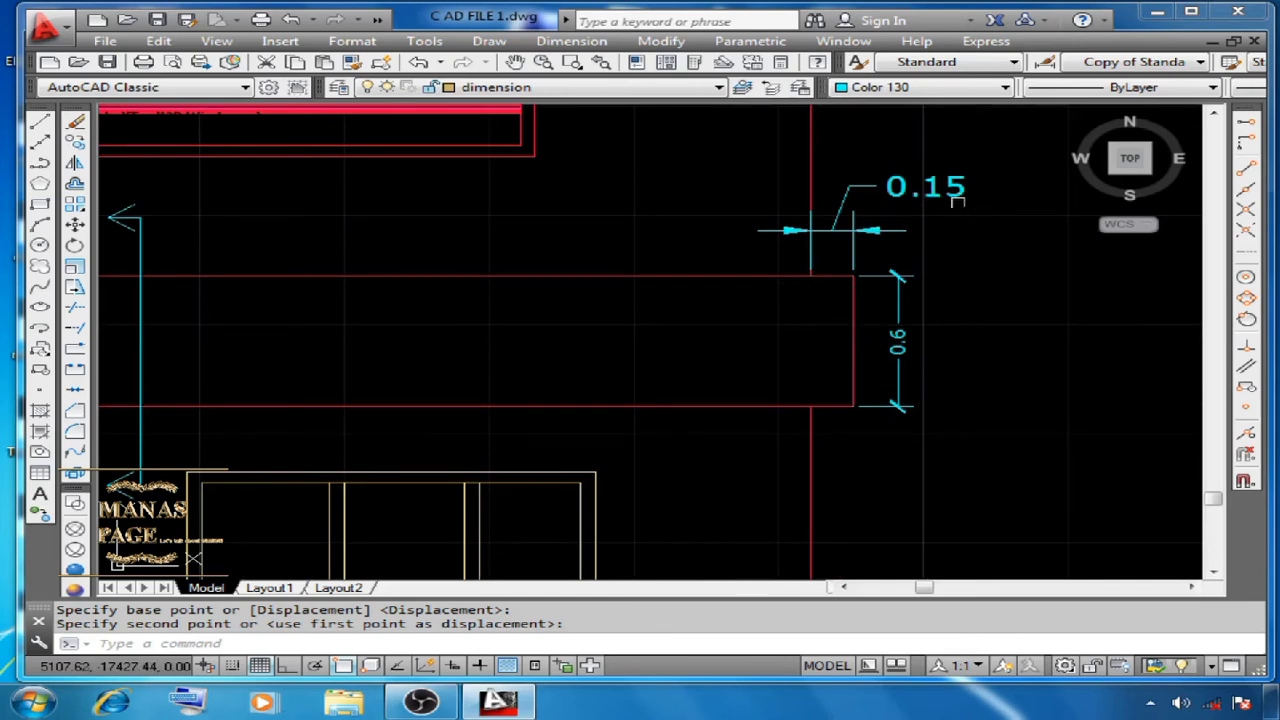
scroll(945, 350, down, 1)
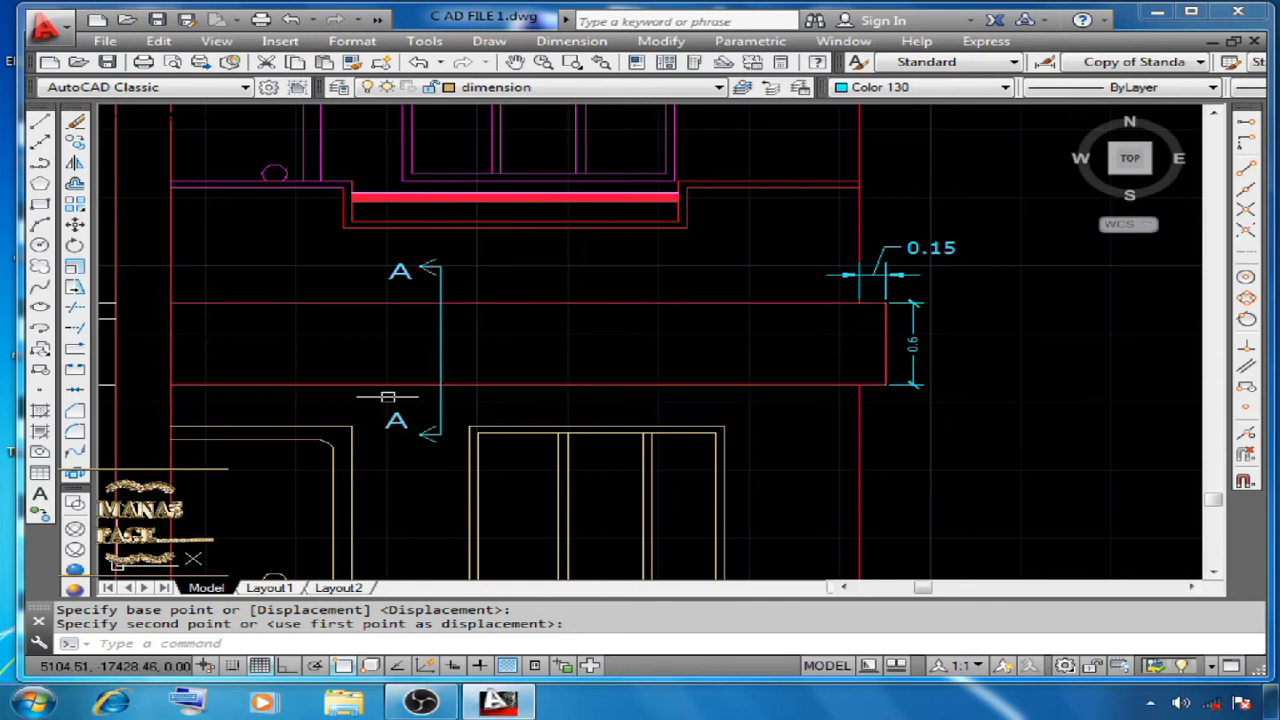
scroll(366, 376, down, 2)
scroll(889, 369, up, 3)
scroll(695, 321, down, 2)
scroll(813, 341, up, 1)
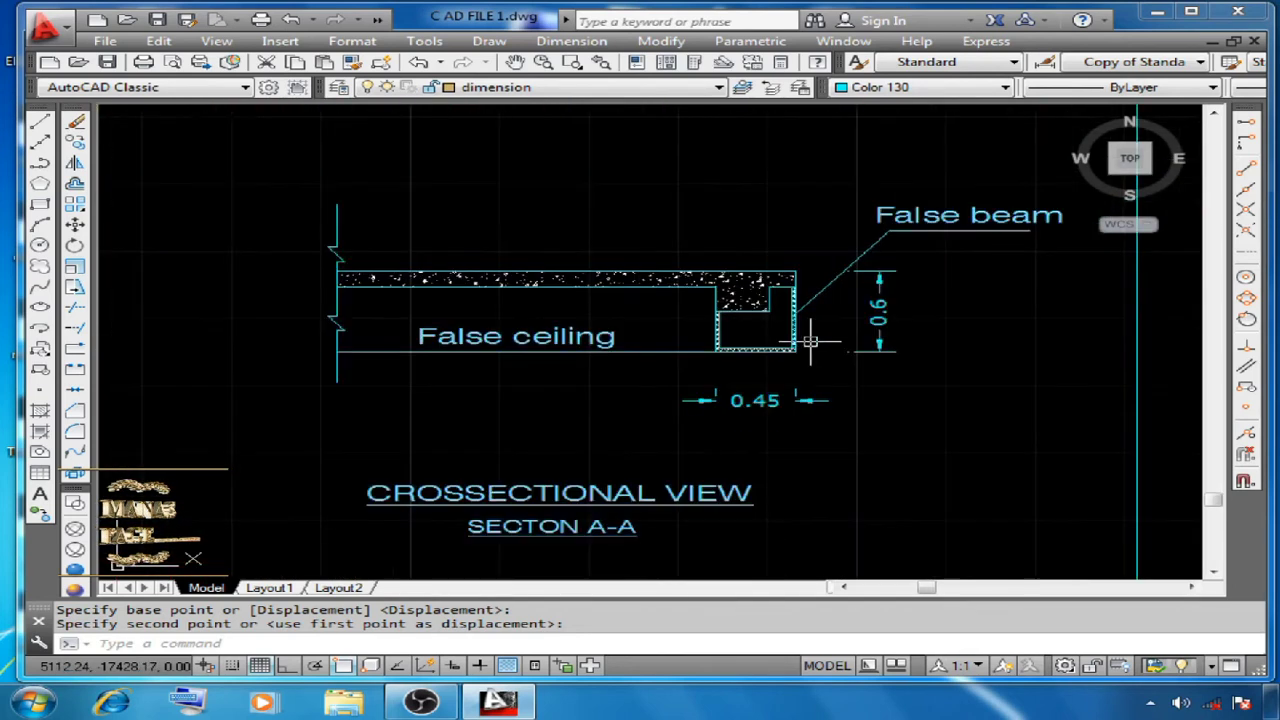
Highlight the hatched roof slab and the false beam casing in the section A-A cross-sectional view
middle_drag(810, 341, 779, 303)
scroll(710, 345, down, 1)
click(508, 234)
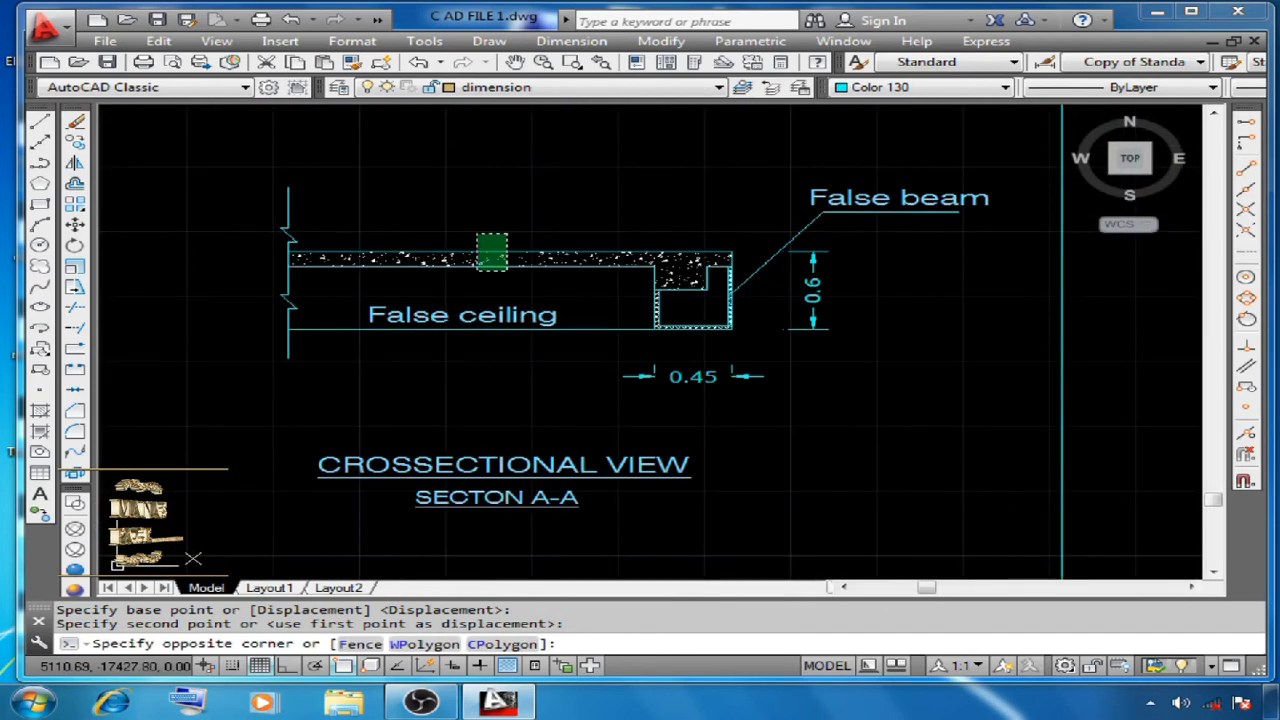
click(477, 270)
key(Escape)
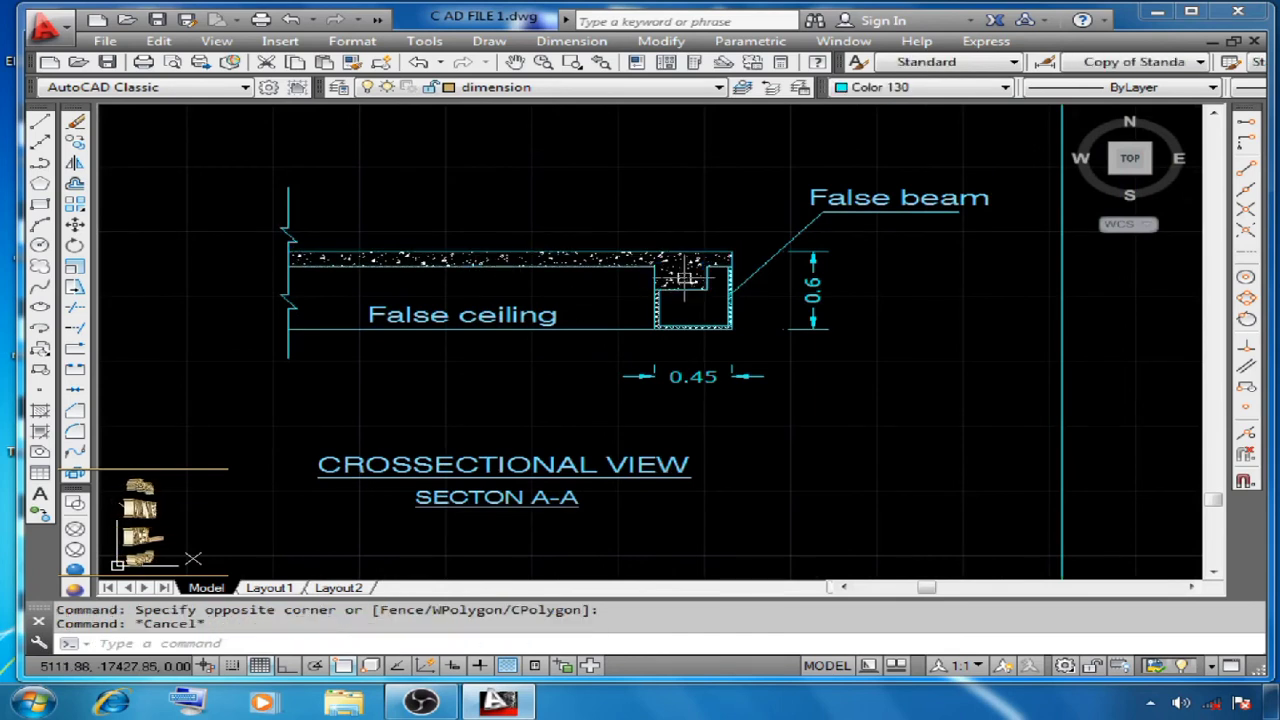
click(750, 400)
click(715, 305)
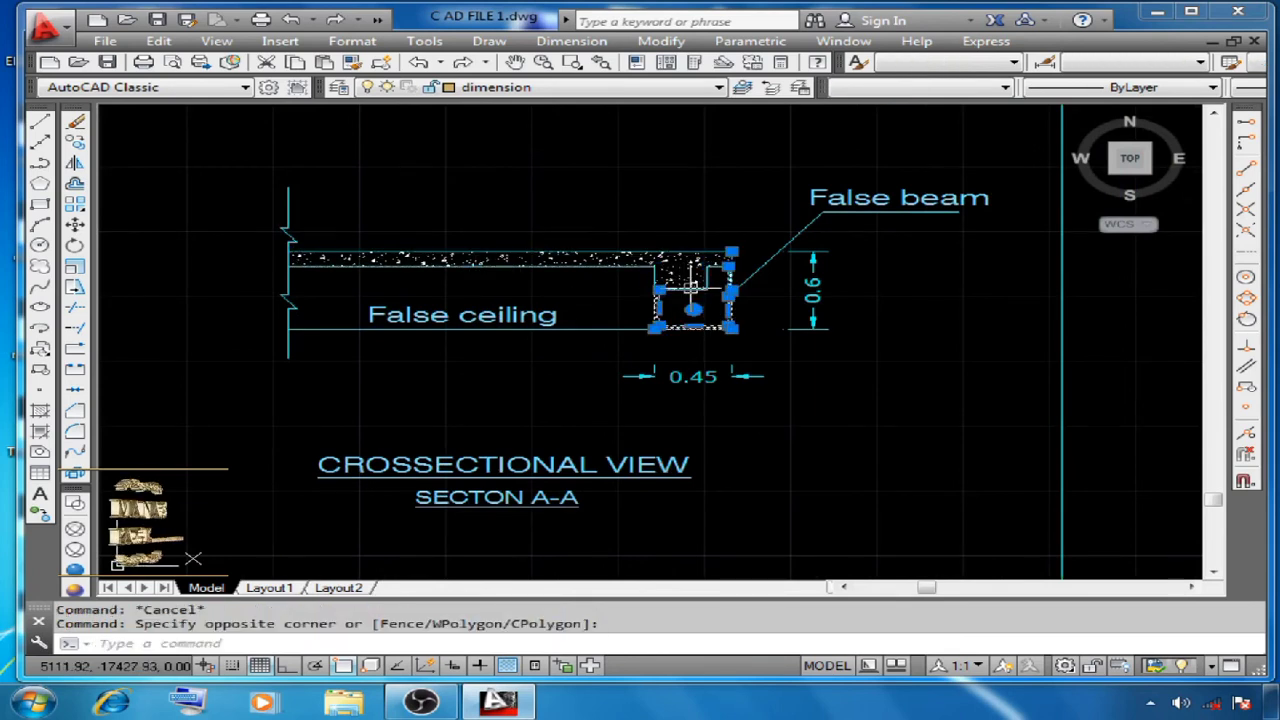
key(Escape)
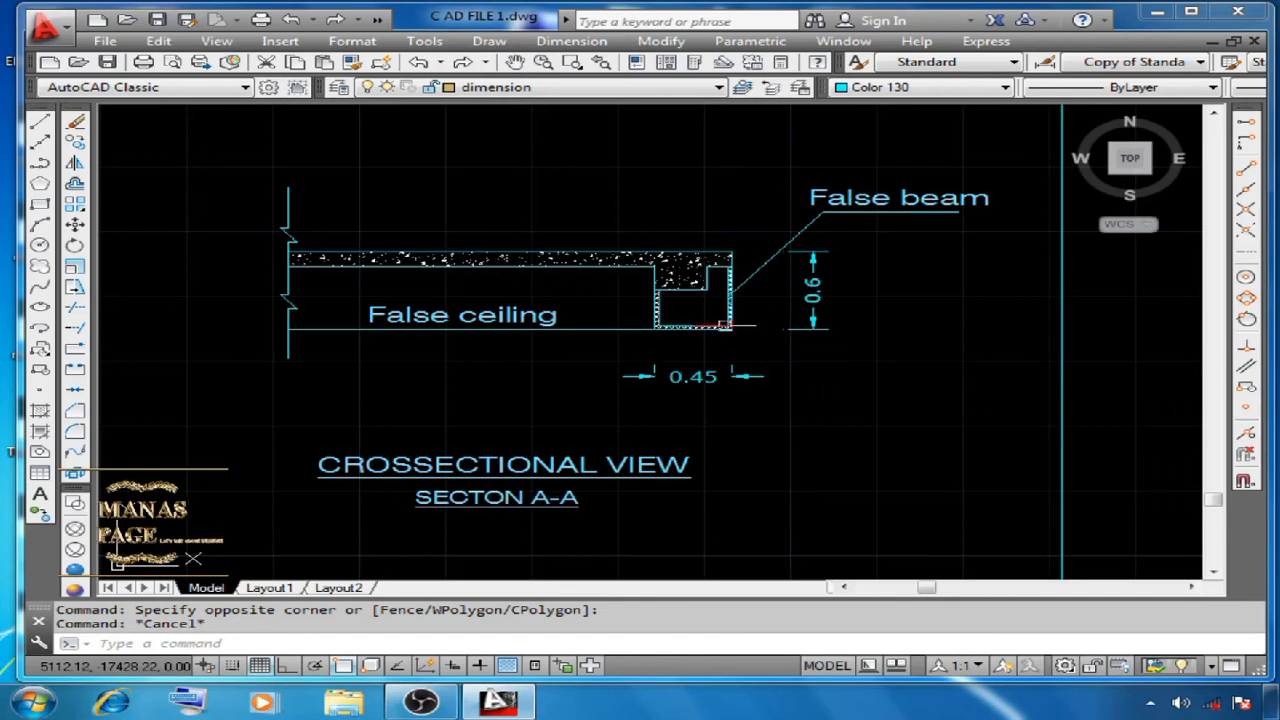
Highlight the False ceiling label beneath the roof slab in the section A-A cross-sectional view
click(551, 318)
key(Escape)
click(555, 318)
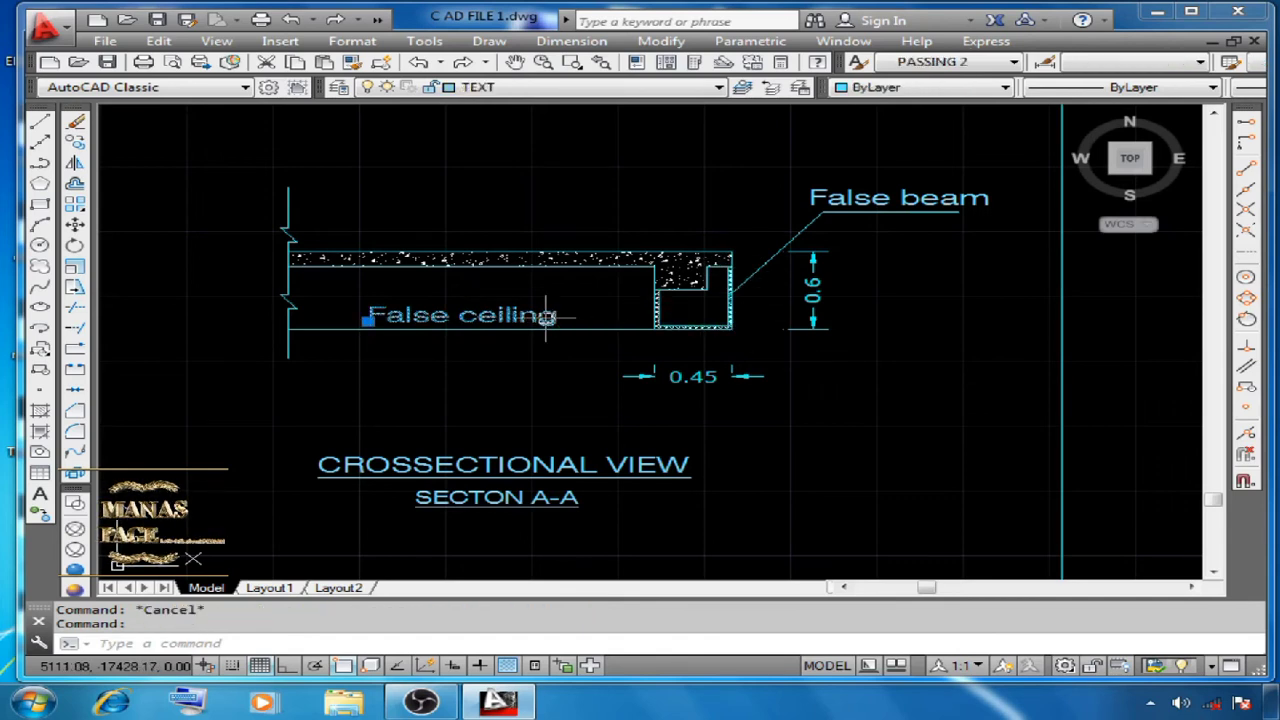
key(Escape)
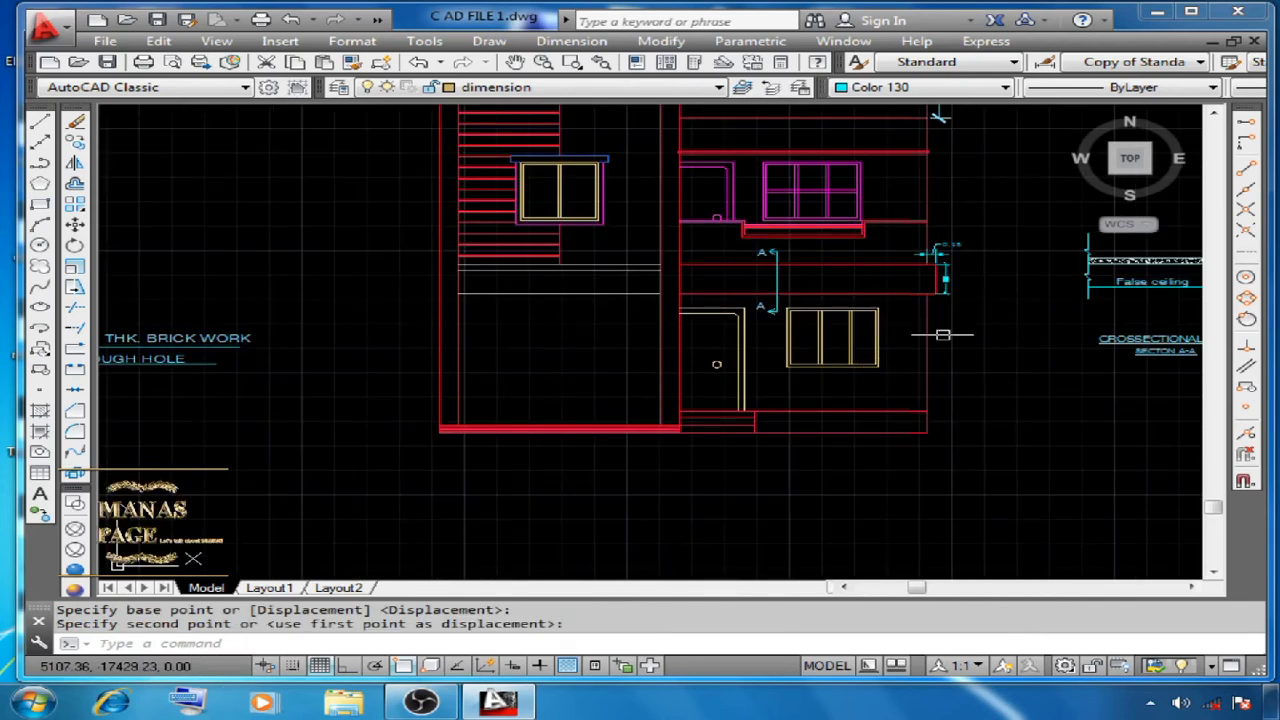
Examine the tapered brickwork column with through holes in the neighbouring front elevation and highlight its sloping edge
scroll(975, 341, down, 5)
scroll(823, 364, up, 5)
middle_drag(823, 364, 1006, 360)
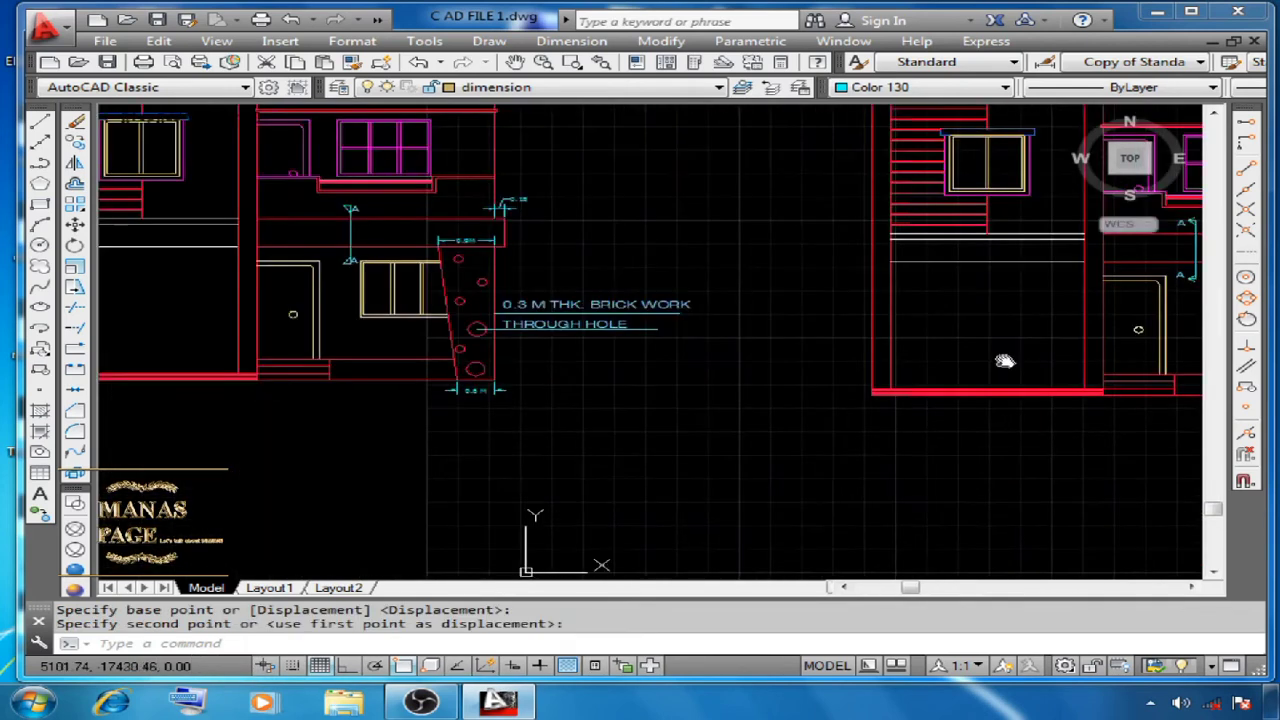
scroll(400, 318, up, 3)
middle_drag(430, 320, 550, 340)
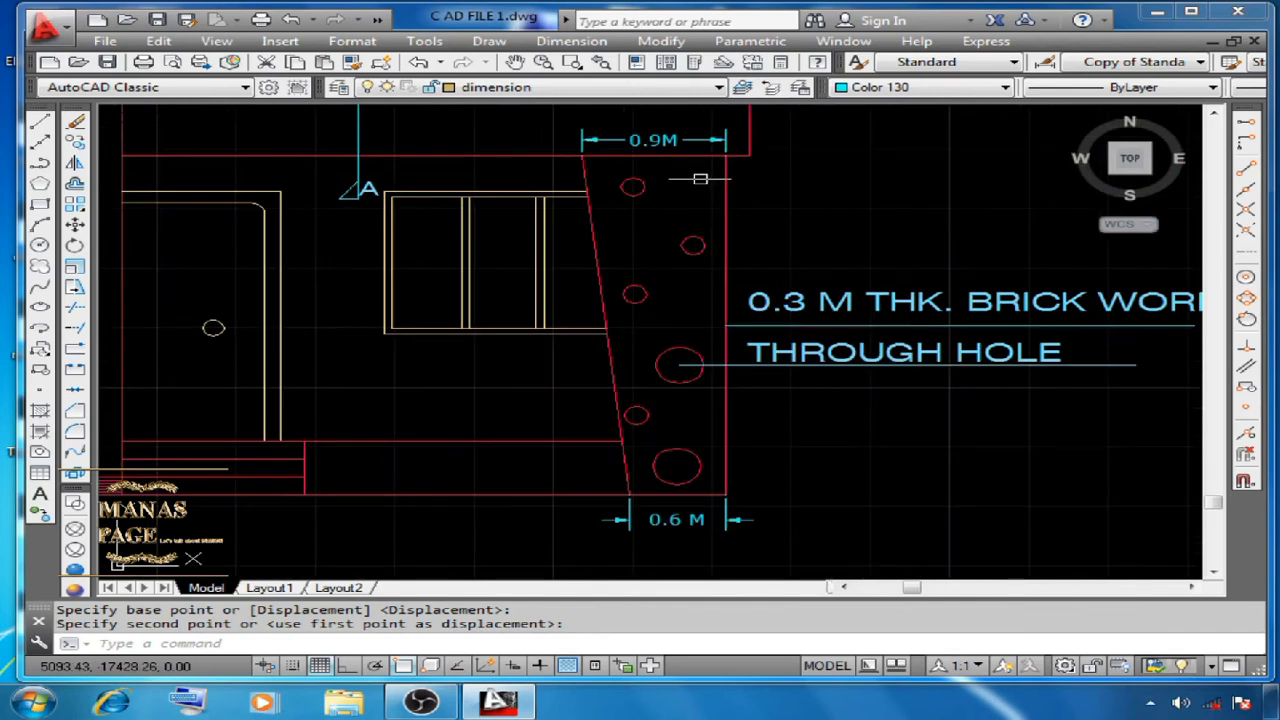
key(Escape)
scroll(749, 235, down, 2)
click(651, 248)
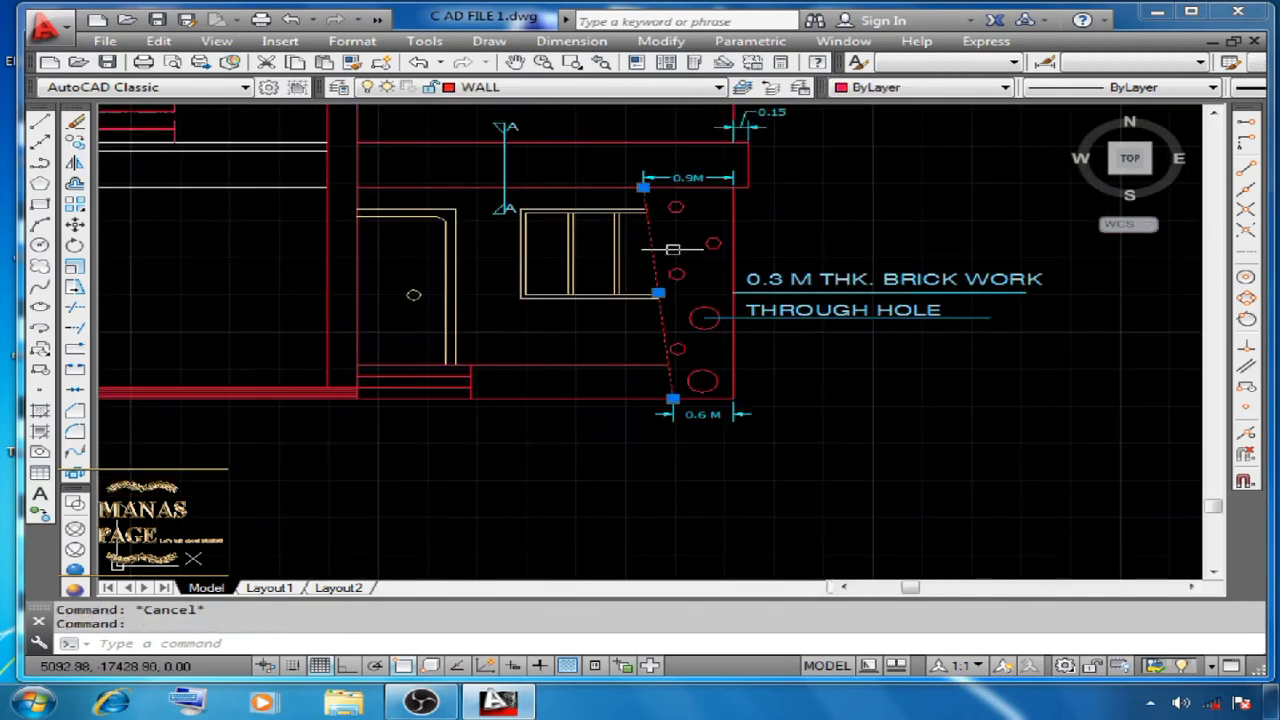
Highlight the tapered brick column's vertical edge and through holes in the front elevation, and compare them with the rendered picture
click(733, 252)
key(Escape)
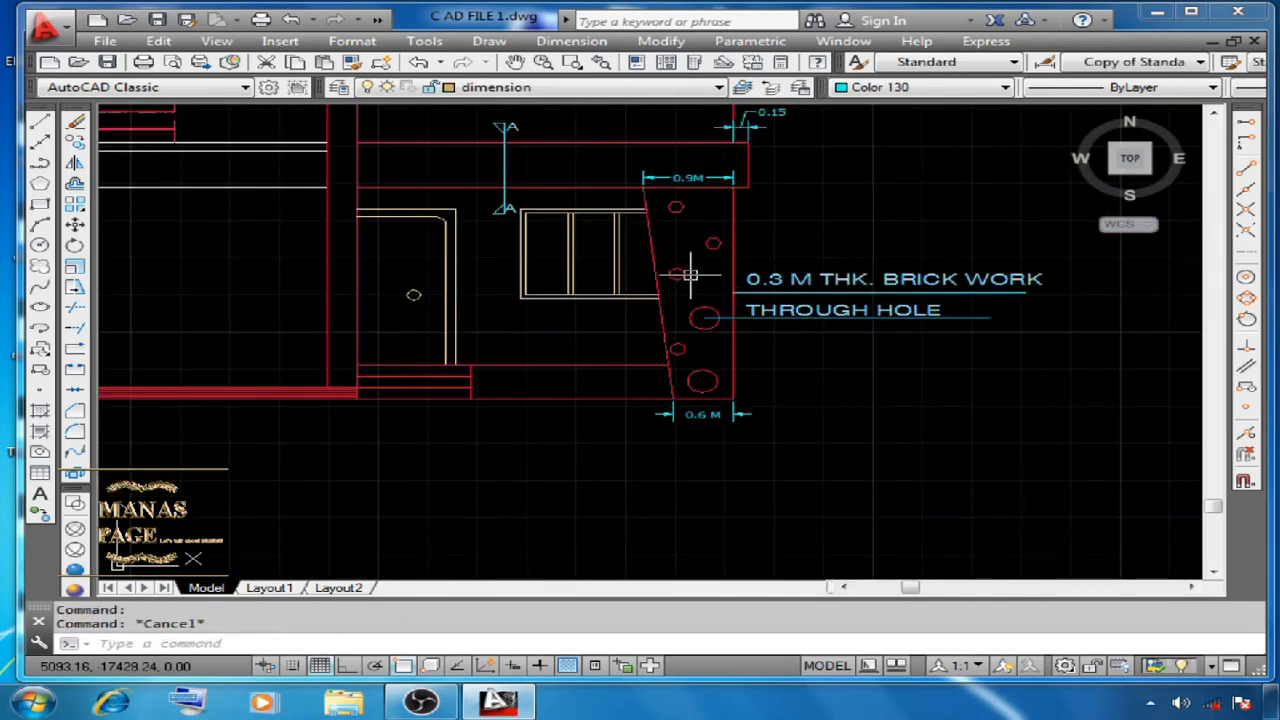
click(684, 274)
key(Escape)
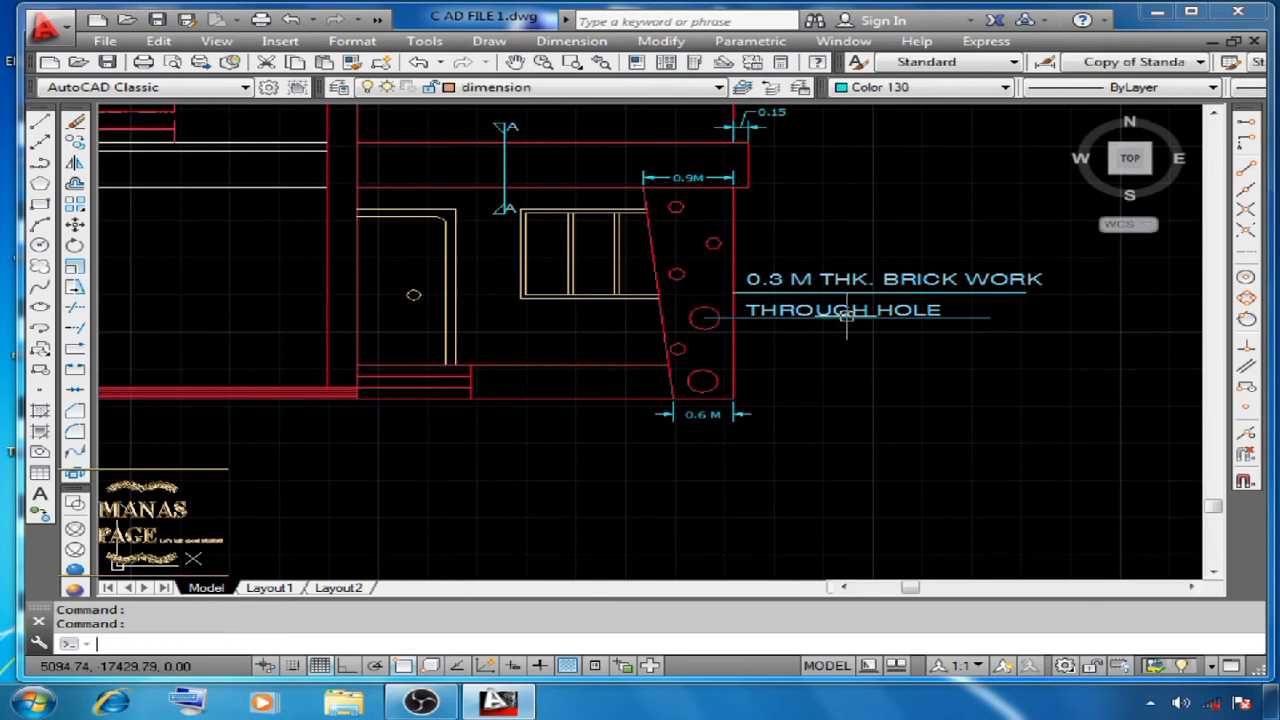
click(695, 304)
key(Escape)
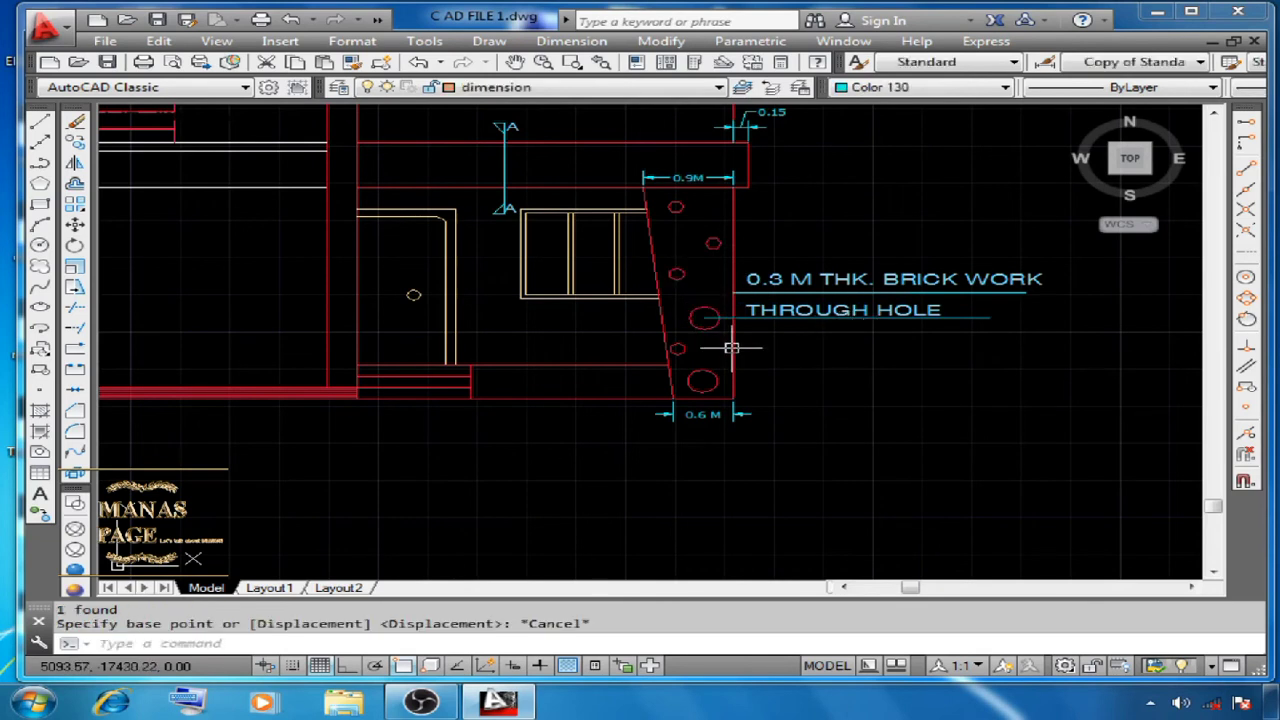
click(732, 348)
key(Return)
key(Escape)
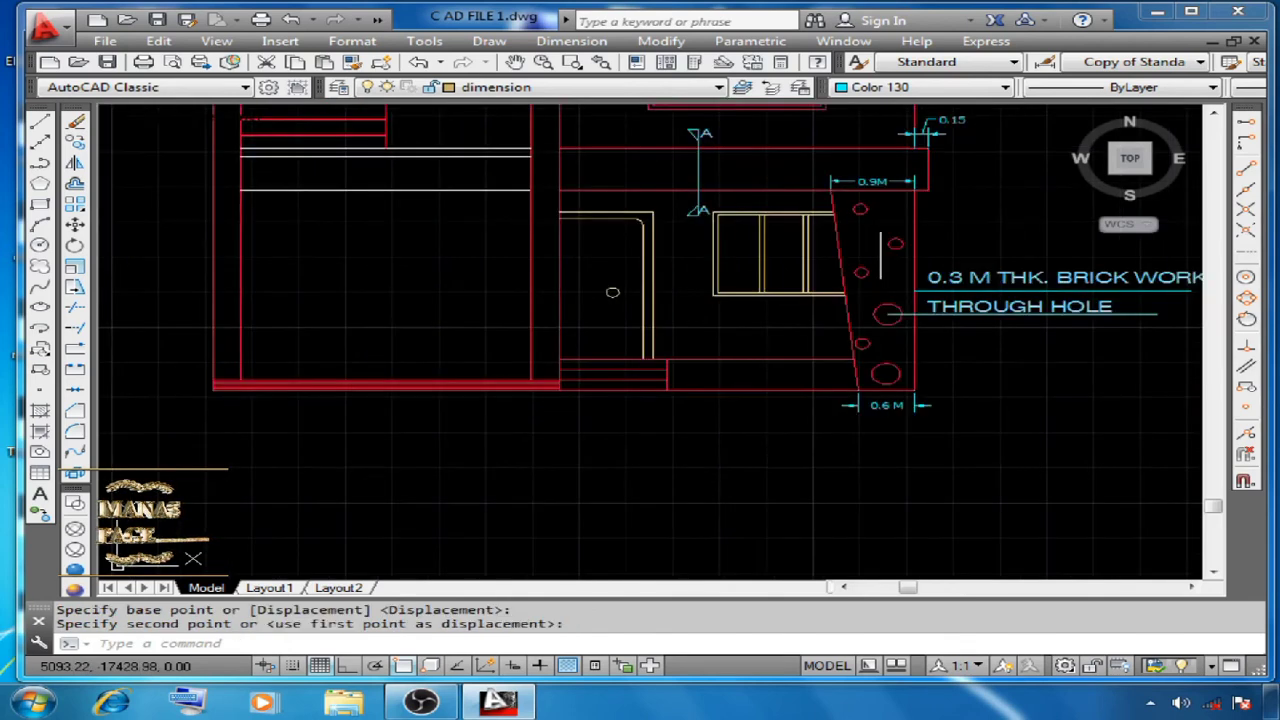
scroll(523, 303, up, 5)
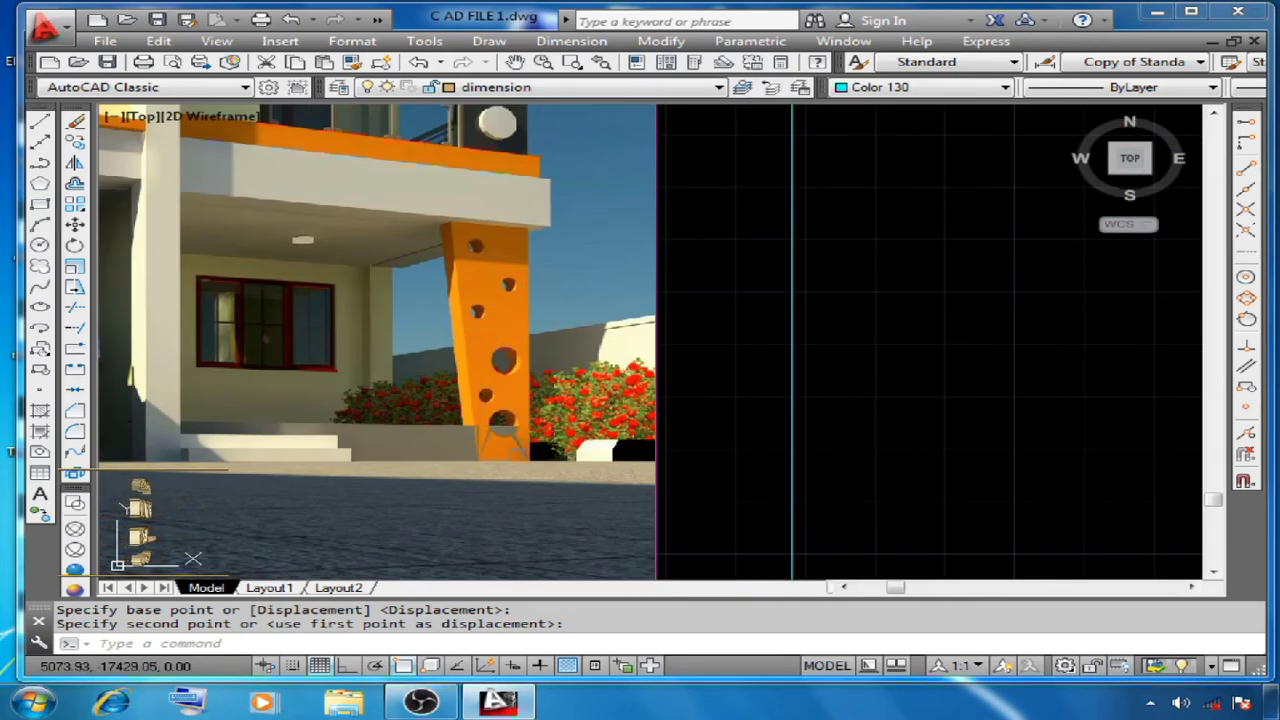
scroll(505, 330, up, 2)
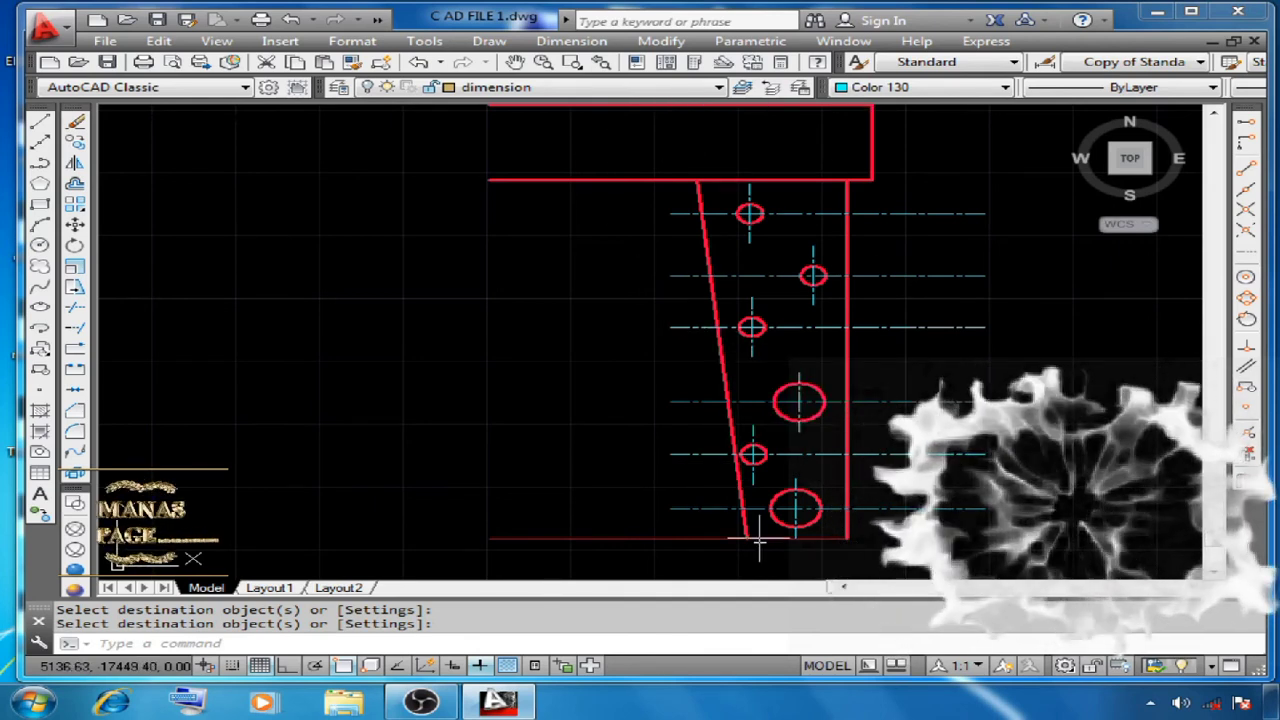
Highlight the horizontal and vertical centre lines crossing the lowest large hole in the enlarged column detail
key(Escape)
click(875, 507)
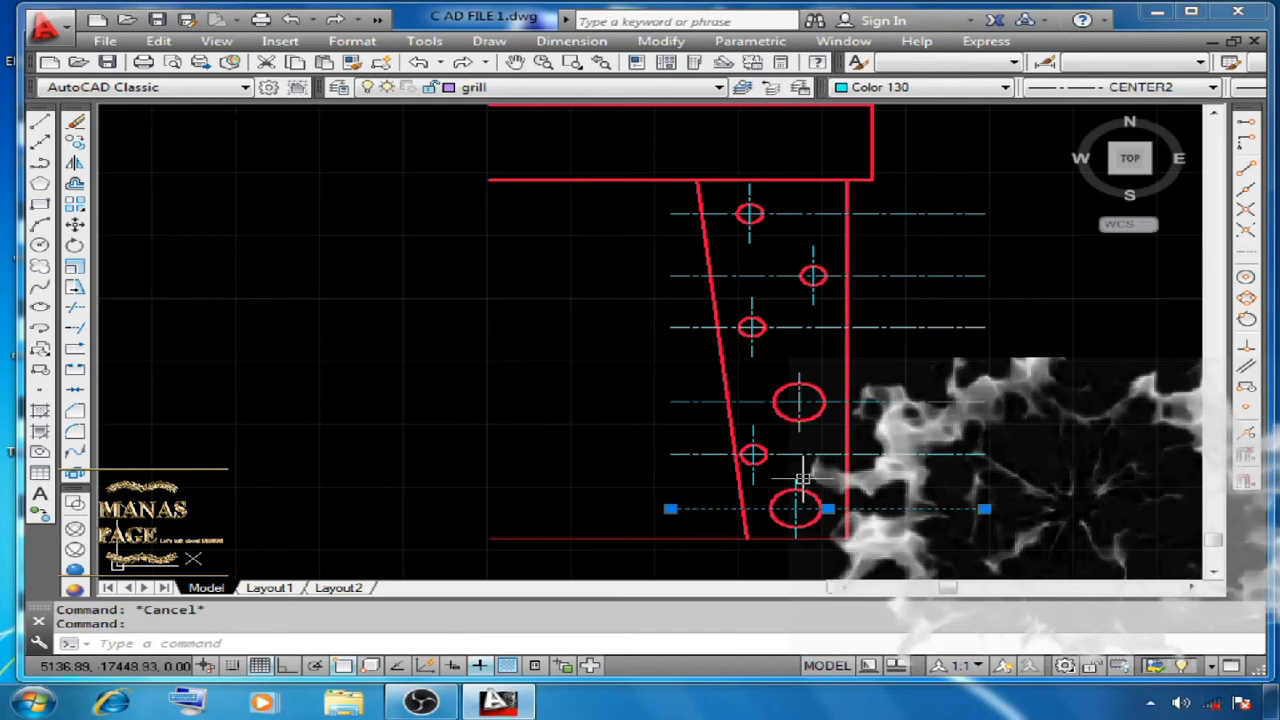
key(Escape)
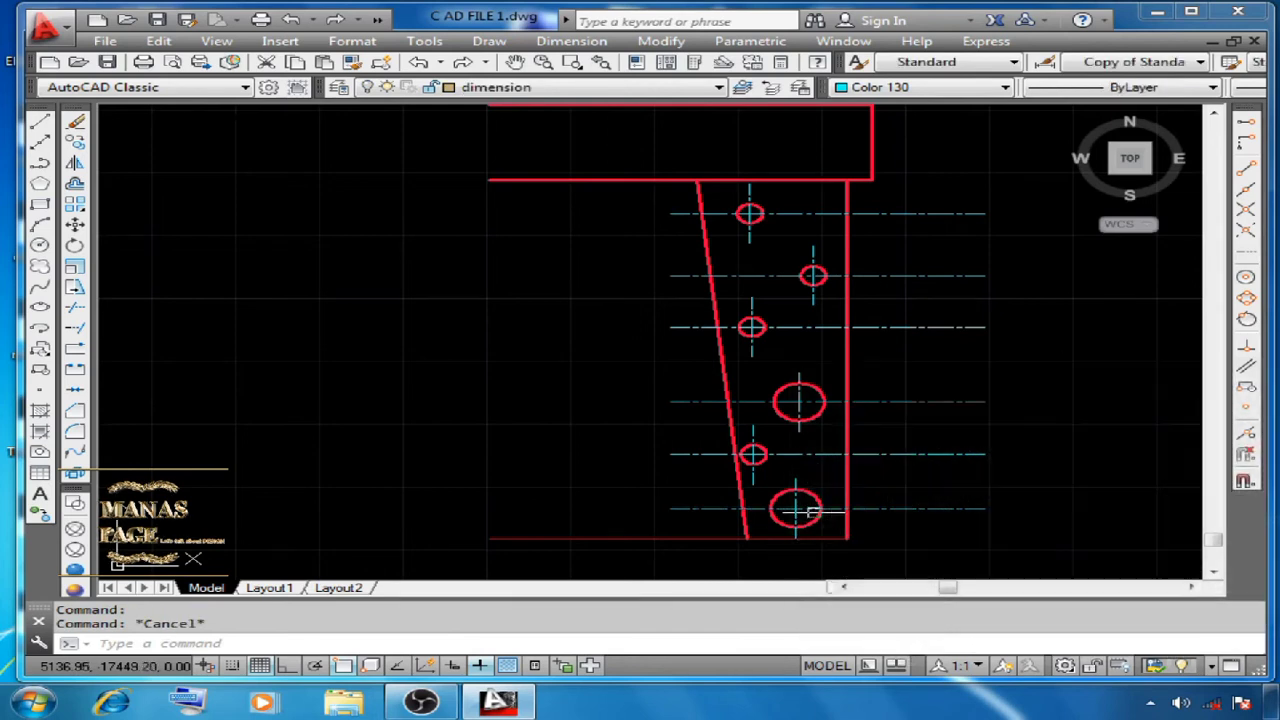
click(830, 509)
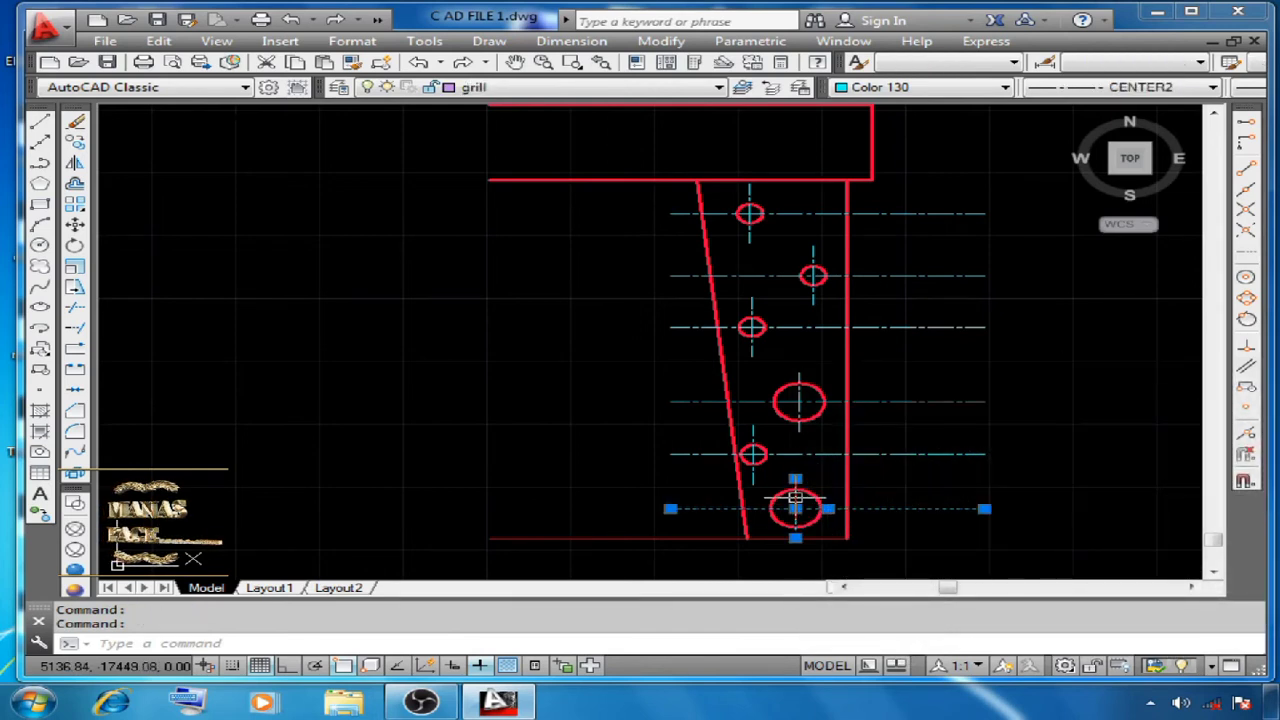
click(841, 507)
key(Escape)
click(838, 507)
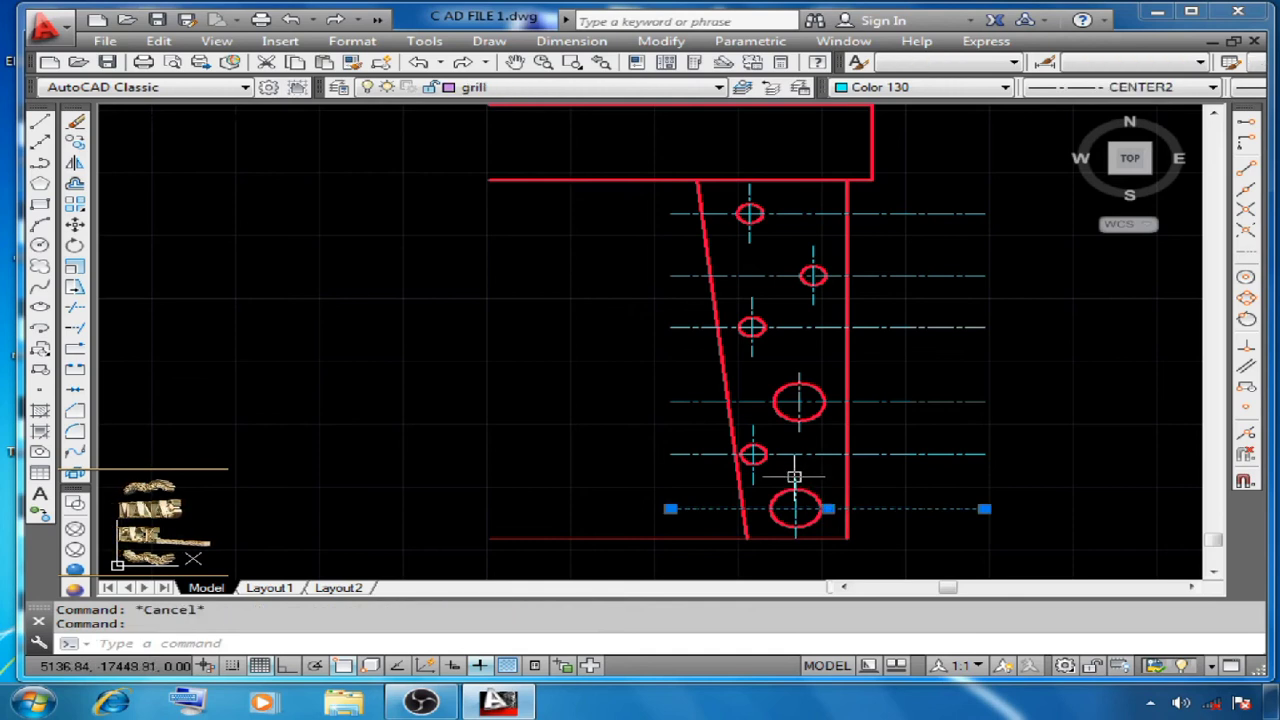
click(794, 480)
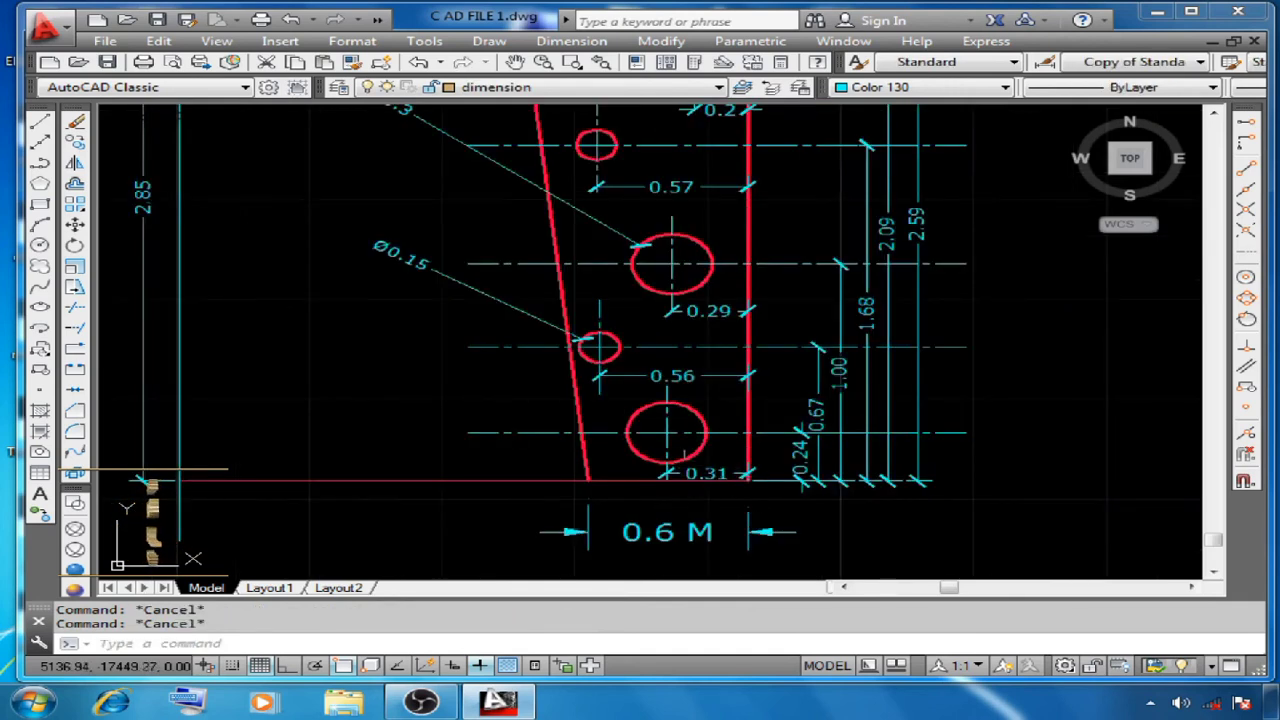
Highlight the lowest hole's horizontal offset dimension and the column's vertical edge from which it is measured
click(668, 447)
key(Escape)
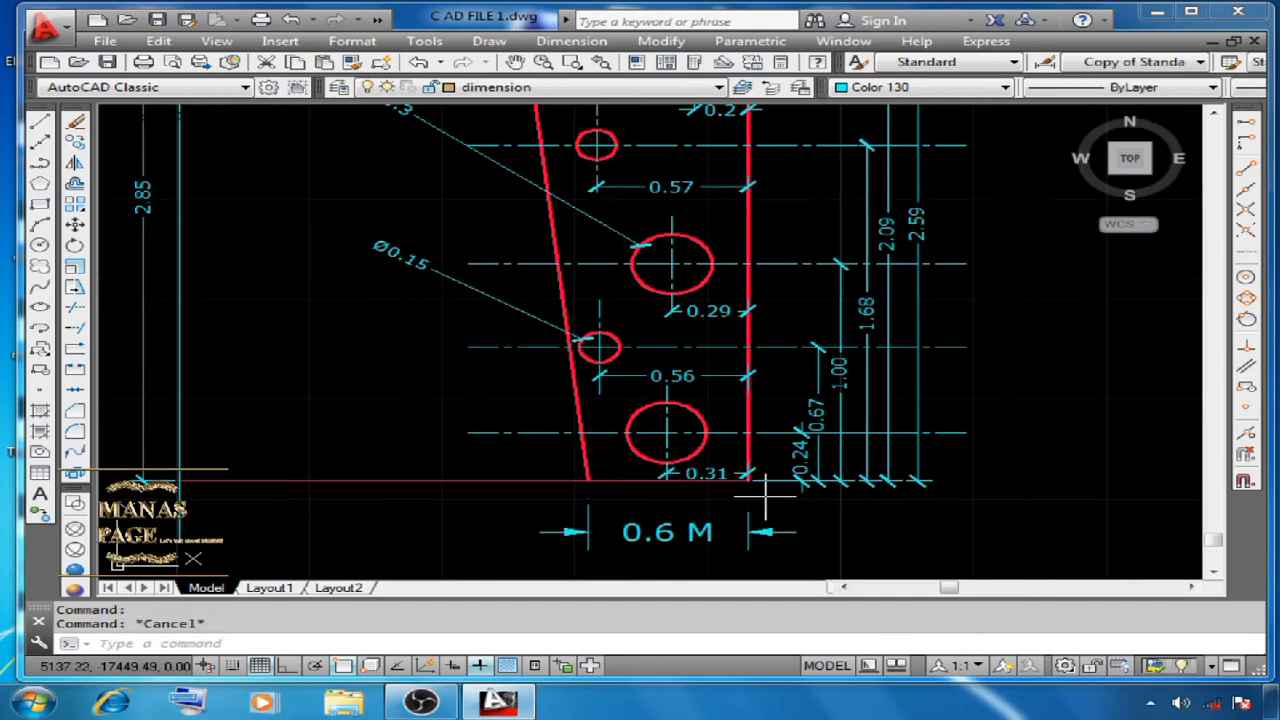
click(712, 469)
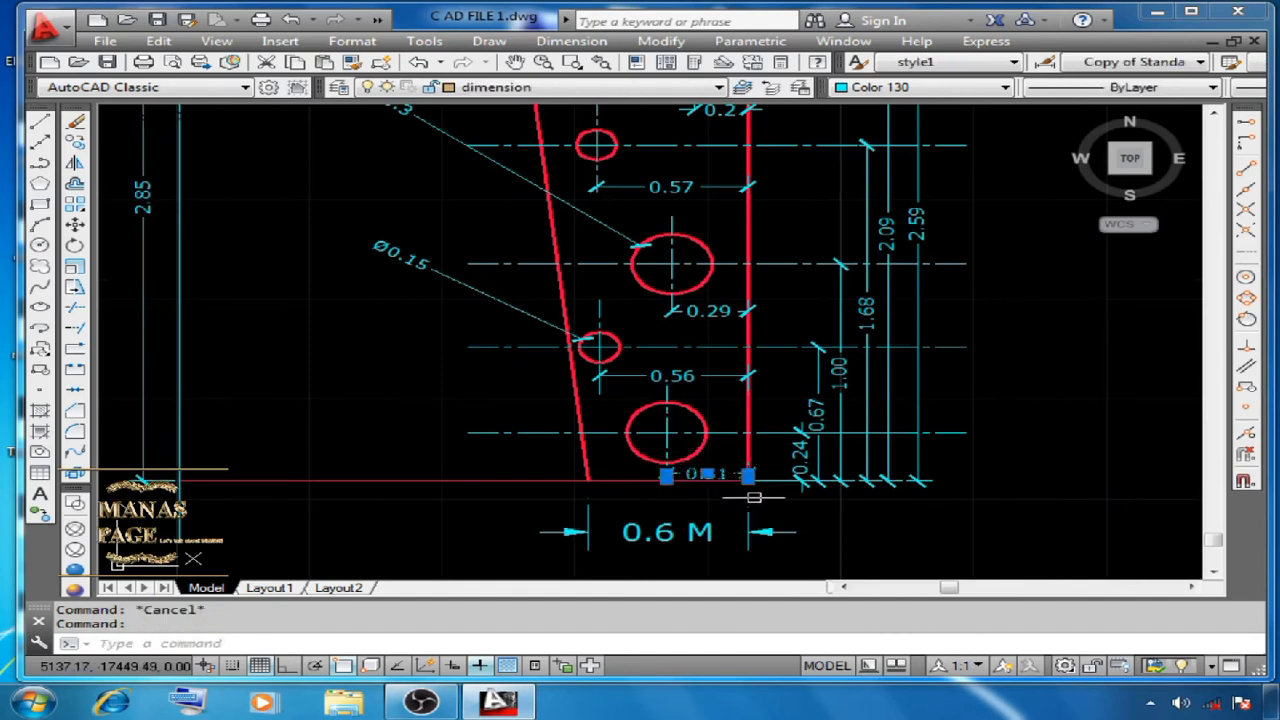
key(Escape)
click(748, 412)
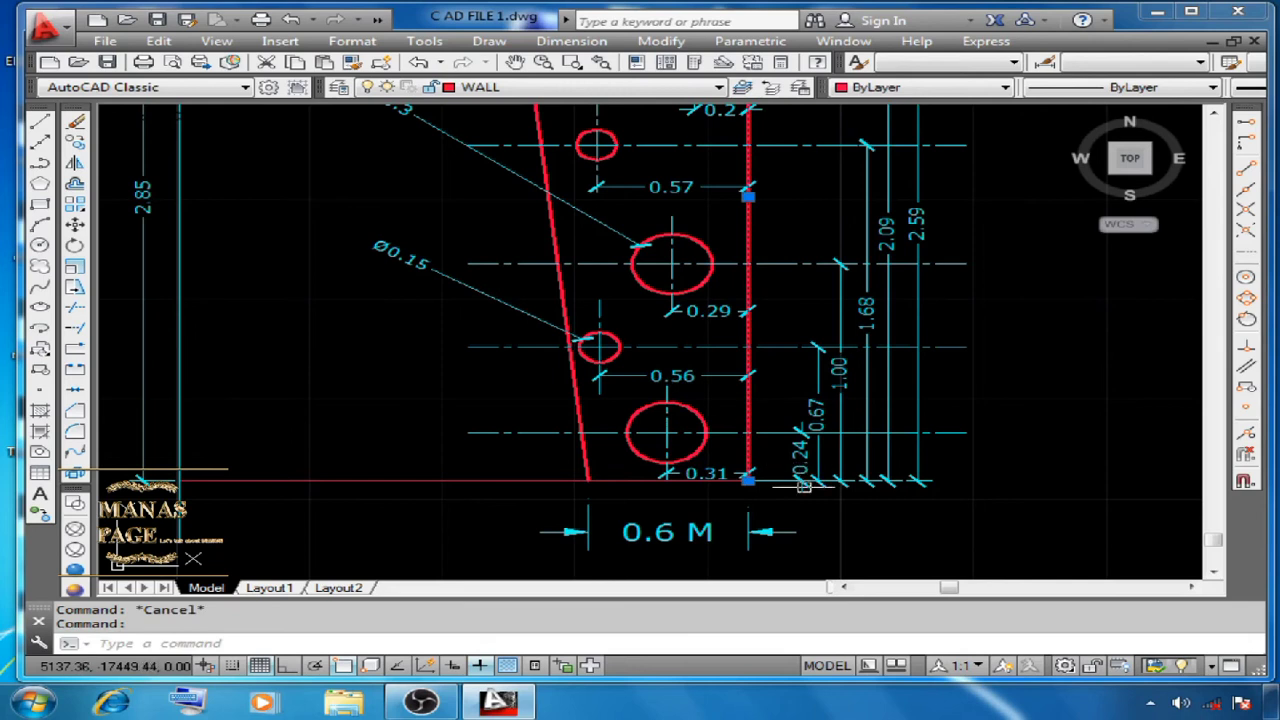
key(Escape)
click(707, 474)
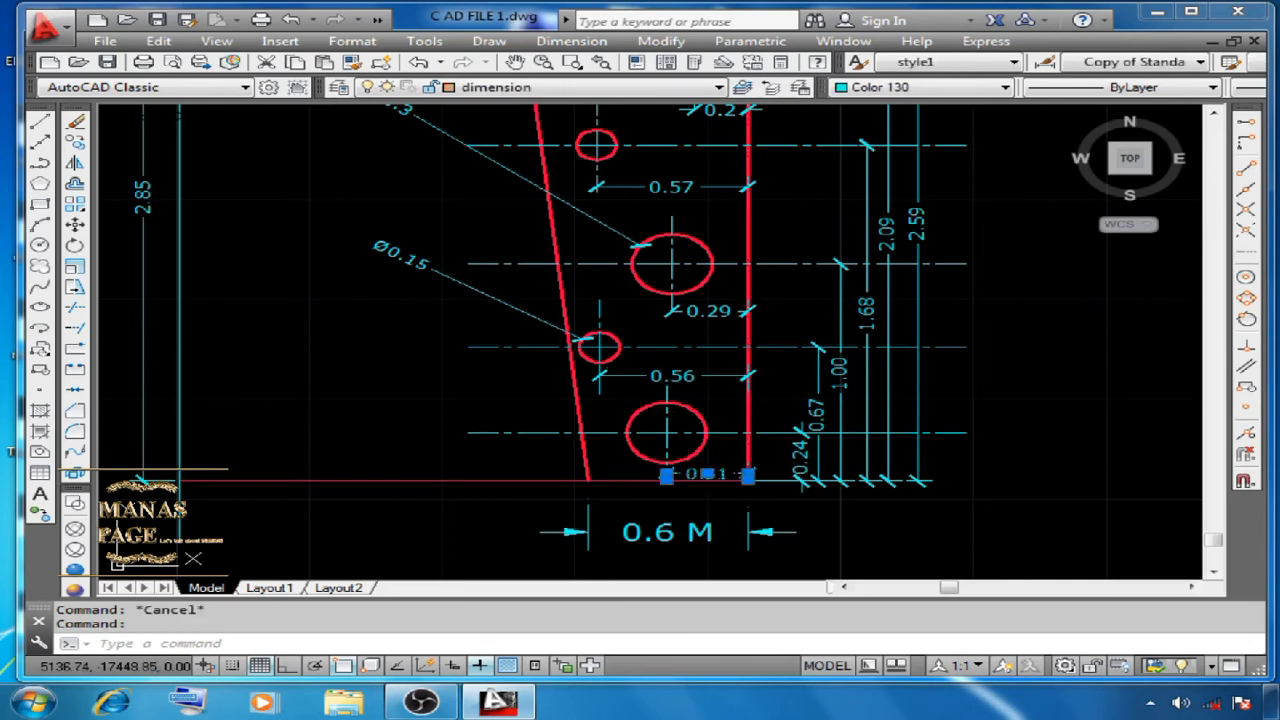
Highlight the horizontal offset dimensions of the next two holes above the lowest one in the column detail
click(639, 384)
click(628, 370)
click(716, 312)
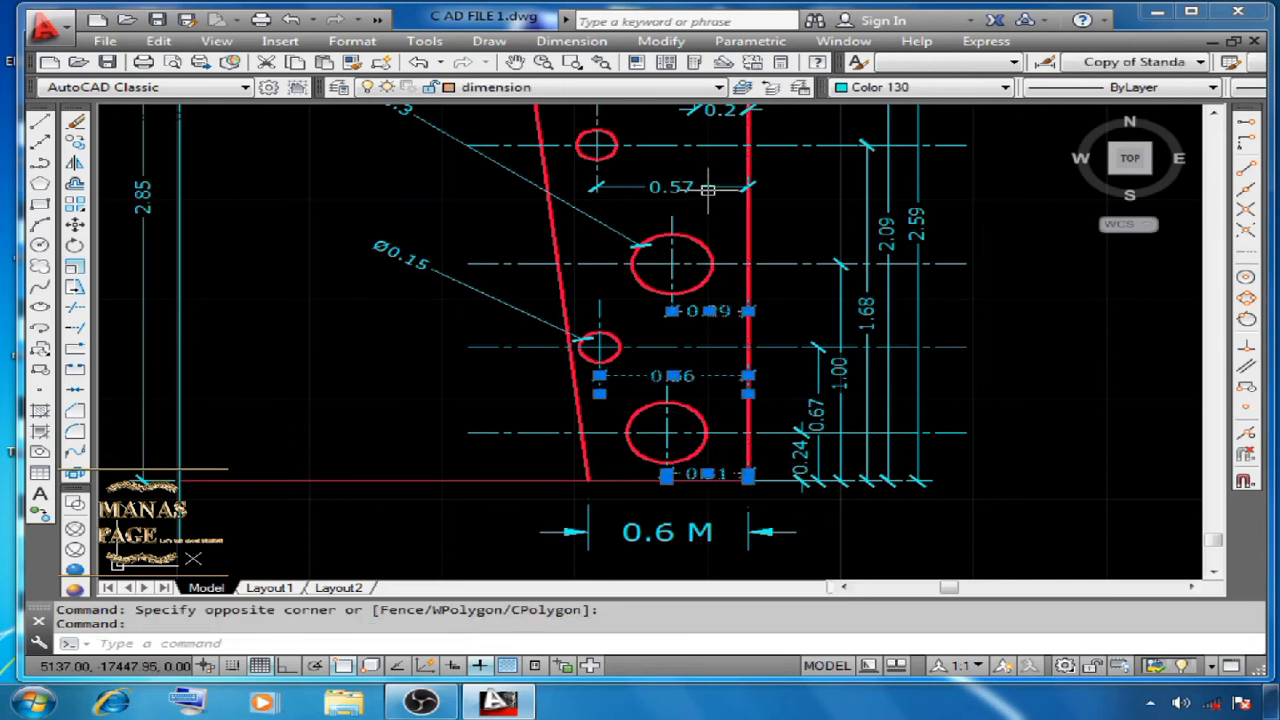
key(Escape)
scroll(586, 486, down, 3)
click(586, 489)
key(Escape)
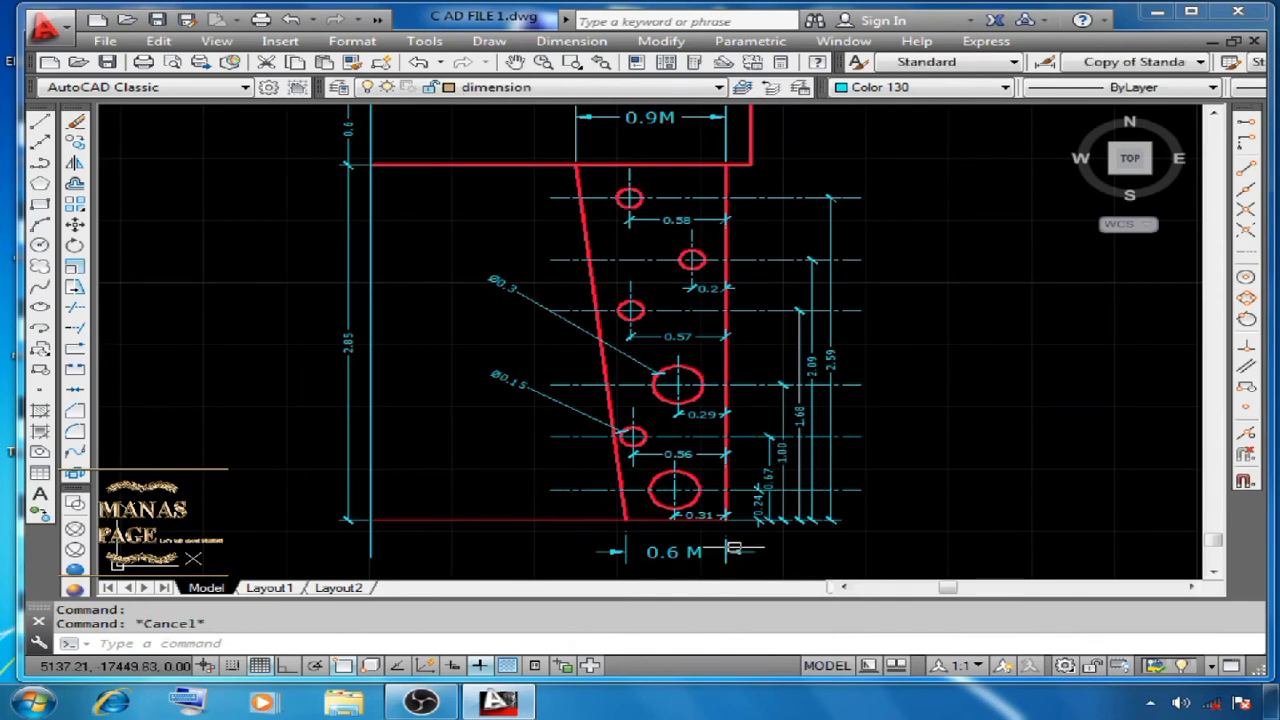
Highlight the height dimensions from the column's base to the centres of the three lowest holes
scroll(736, 540, up, 2)
scroll(752, 515, up, 2)
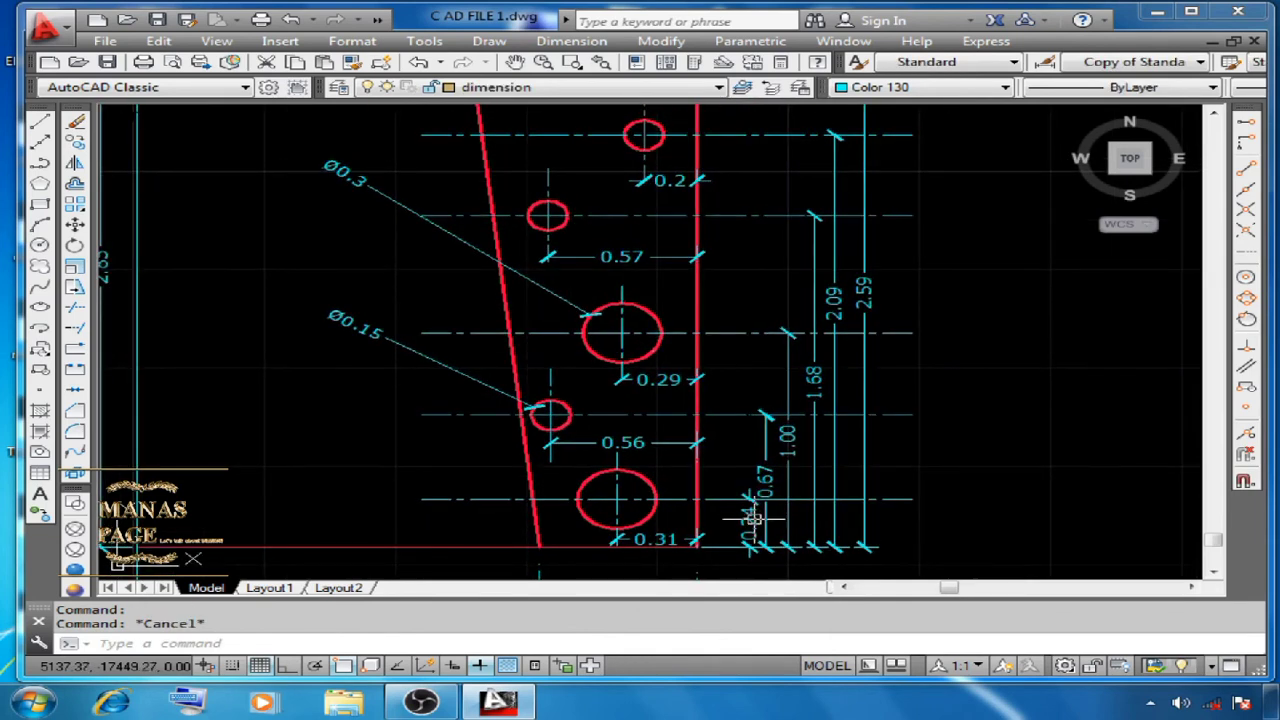
click(752, 518)
click(765, 472)
click(788, 425)
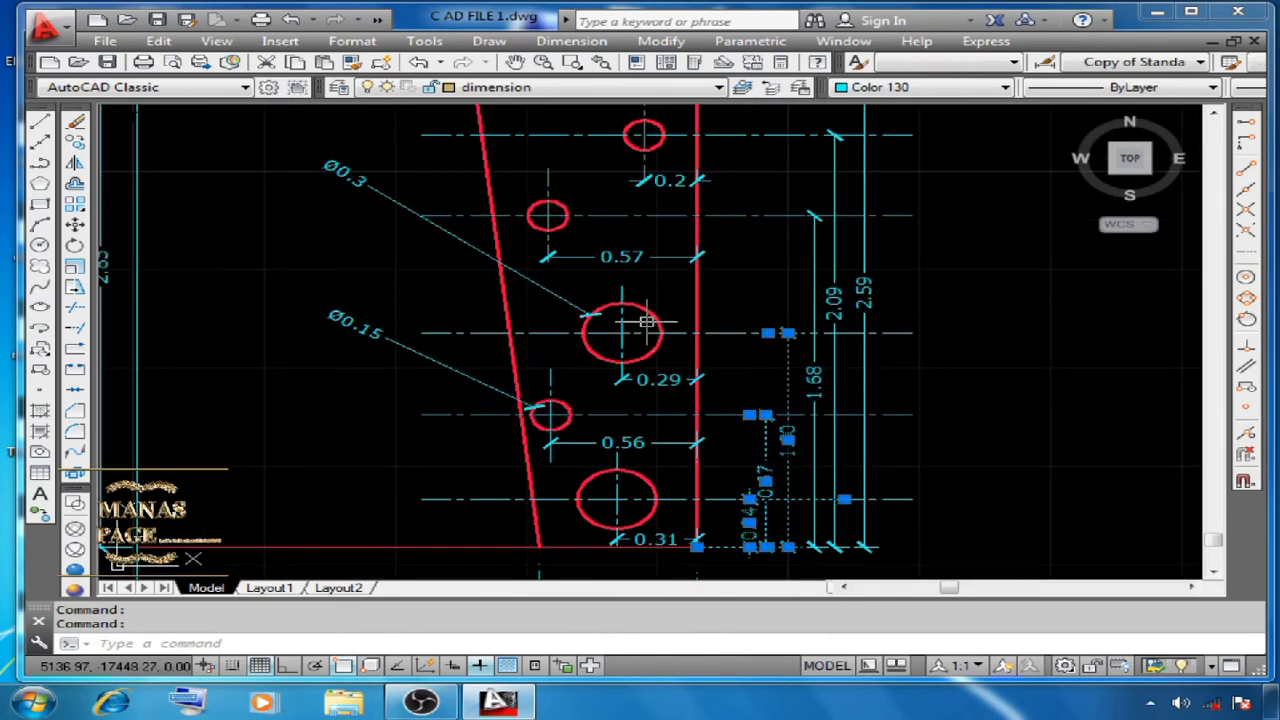
key(Escape)
key(Escape)
Highlight the diameter dimensions of the large and small through holes in the column detail
scroll(706, 449, down, 2)
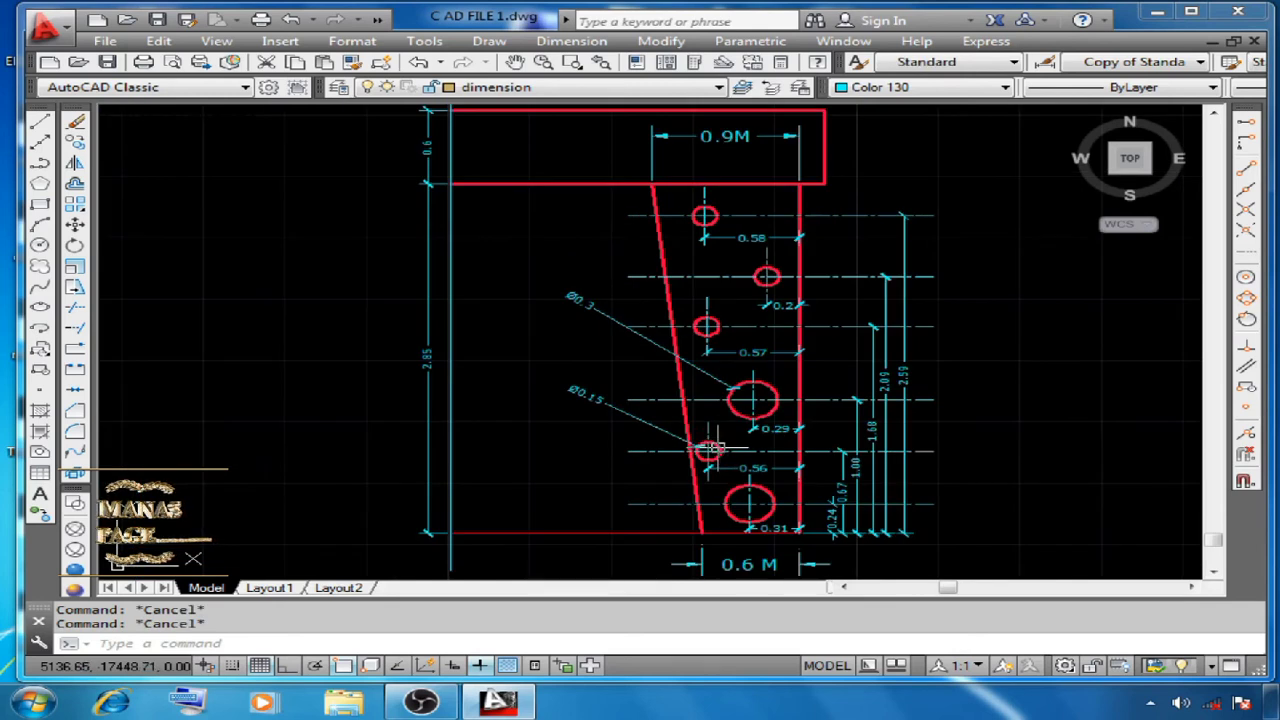
click(735, 401)
key(Escape)
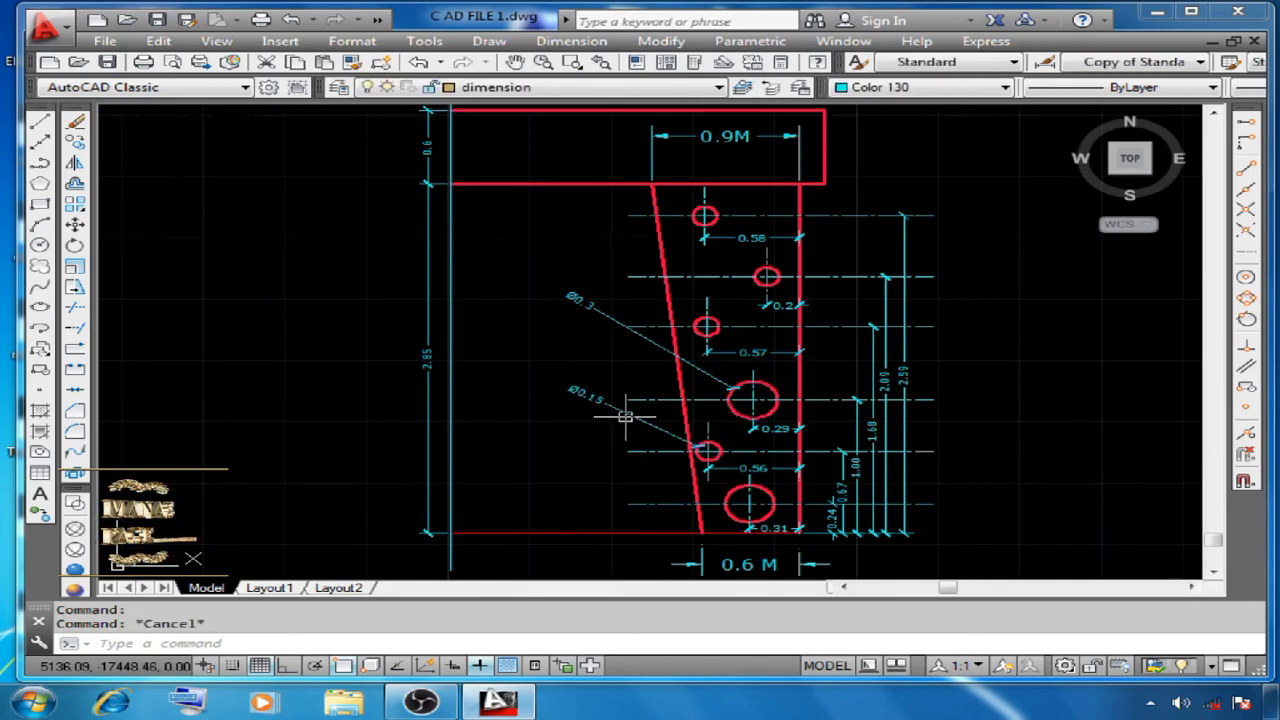
click(621, 411)
key(Escape)
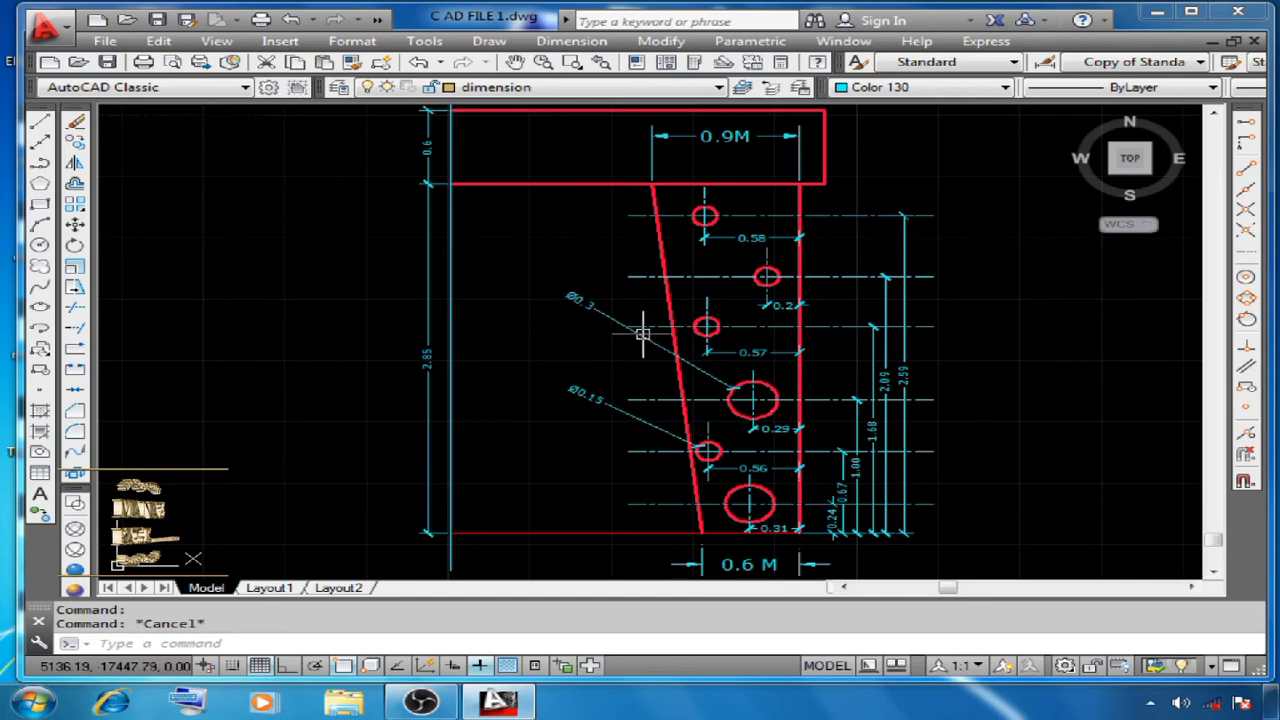
click(603, 318)
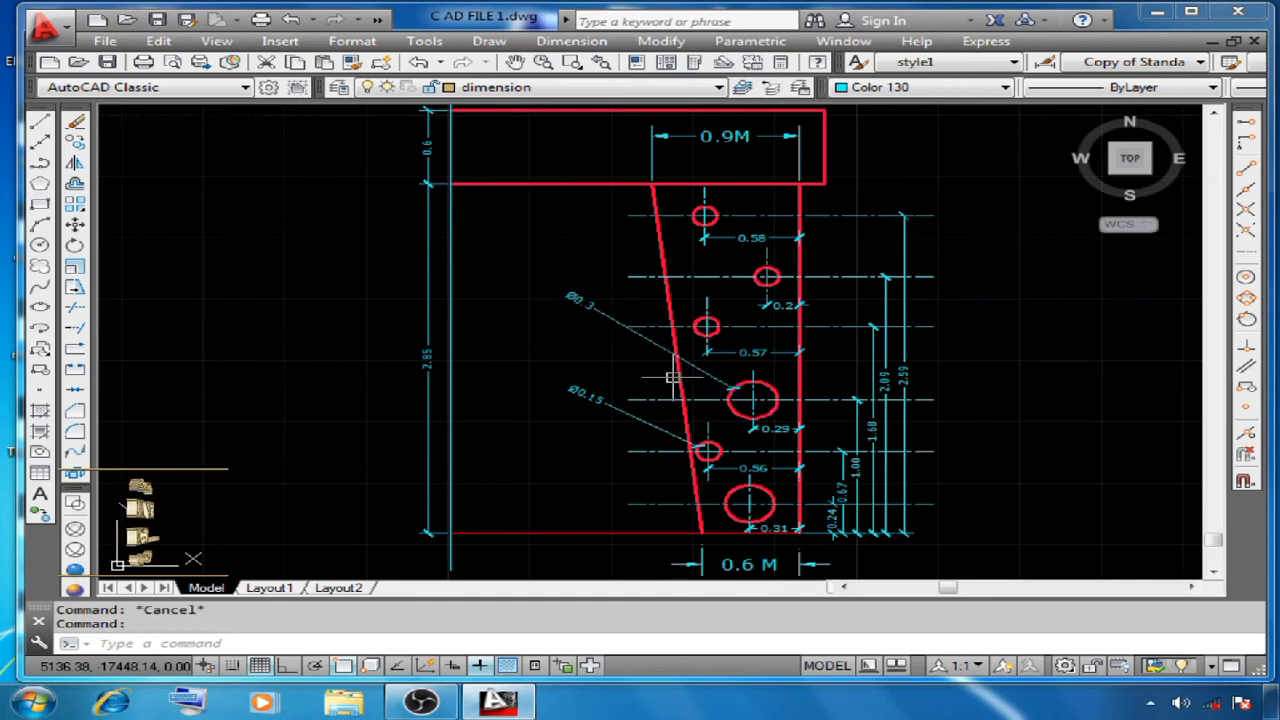
key(Escape)
click(608, 407)
key(Escape)
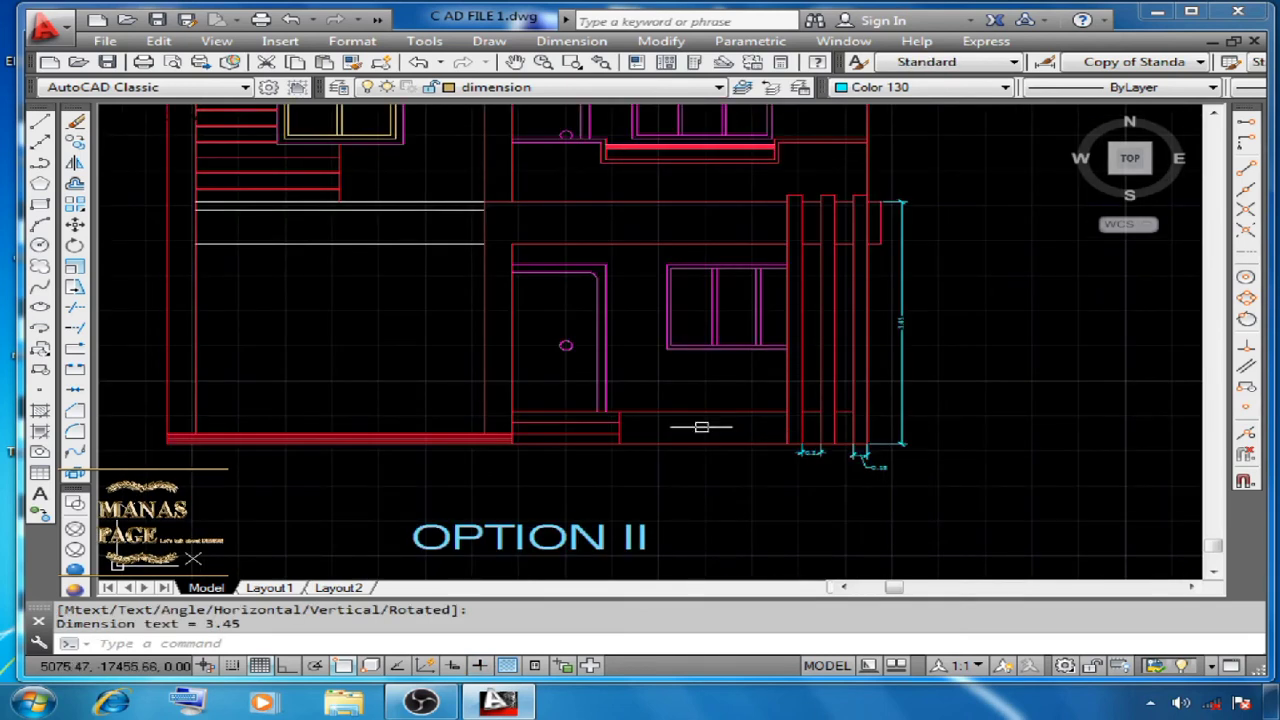
Highlight the horizontal verandah band above the window in the OPTION II elevation
key(Escape)
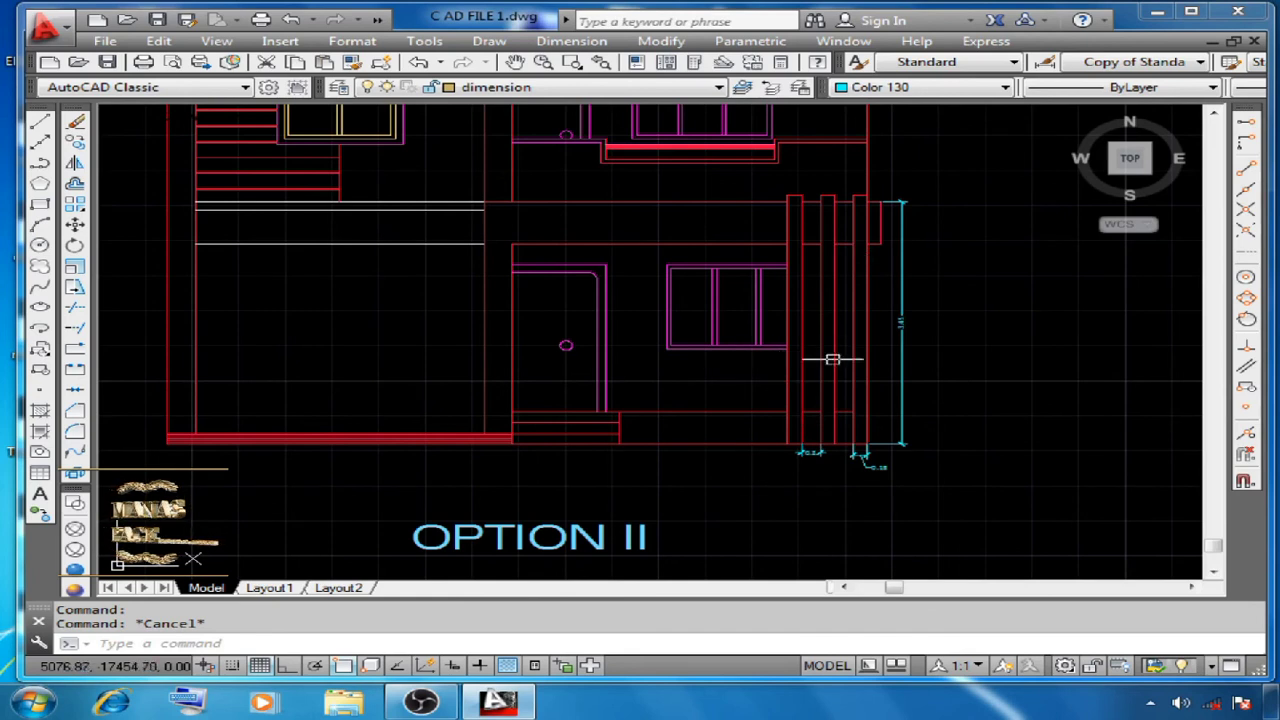
scroll(773, 251, up, 2)
click(678, 167)
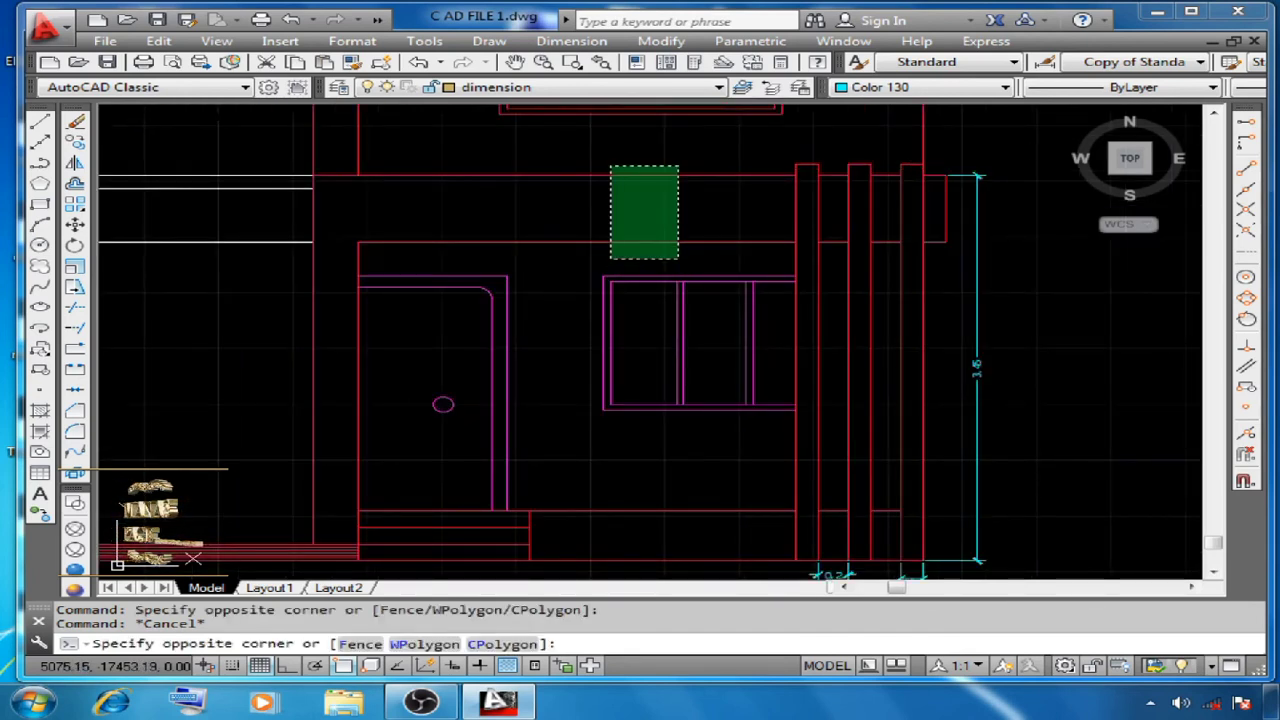
click(584, 280)
key(Escape)
middle_drag(743, 366, 698, 342)
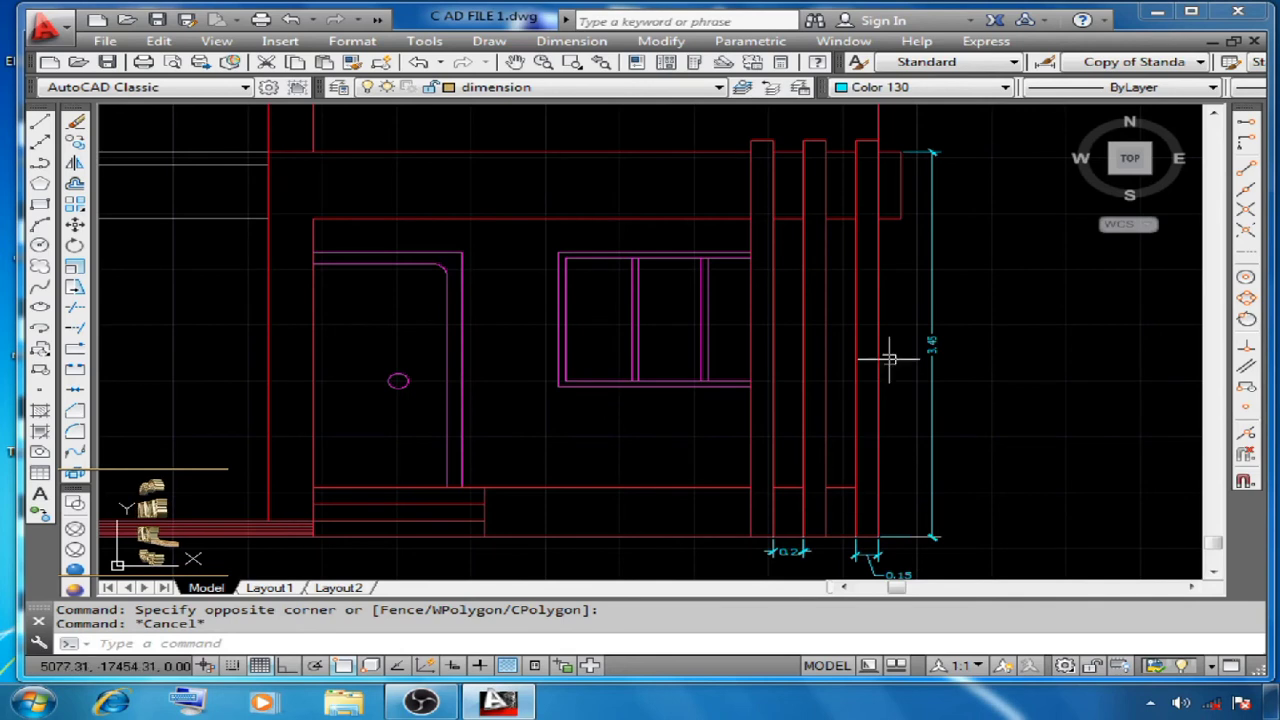
Highlight the three narrow vertical columns beside the verandah window in the OPTION II elevation
click(892, 420)
click(841, 445)
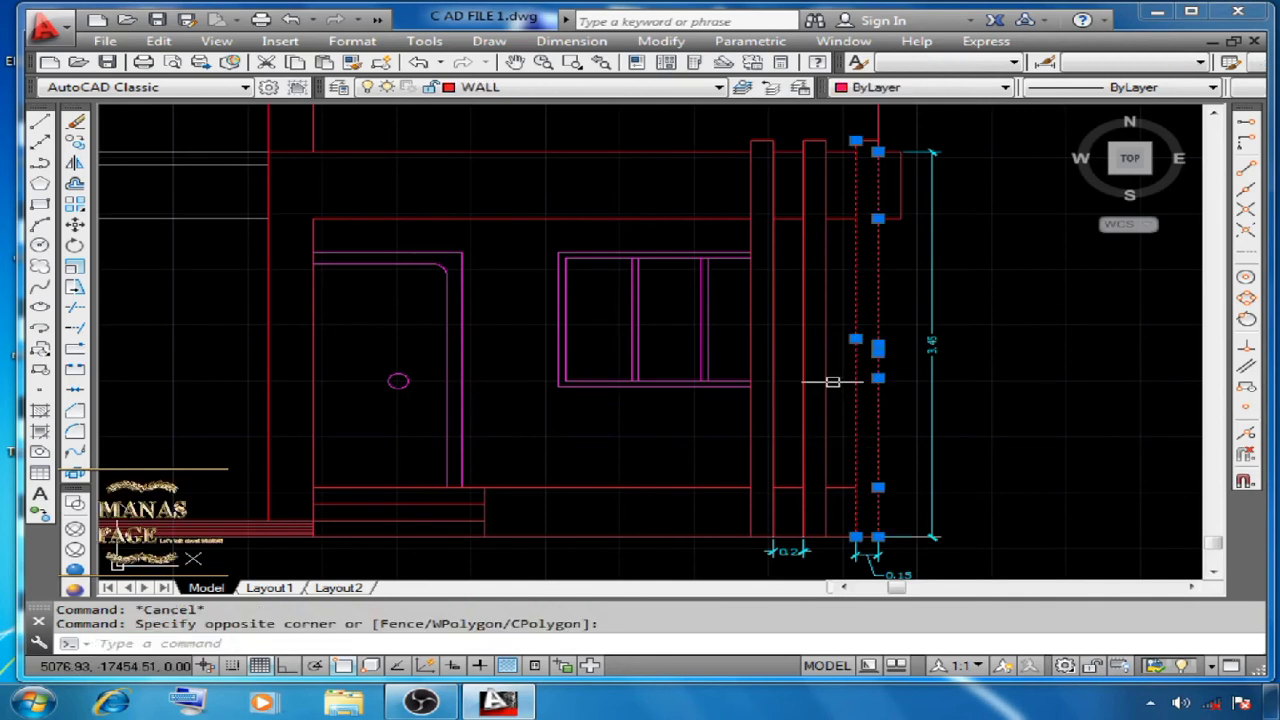
click(836, 380)
click(784, 410)
click(783, 428)
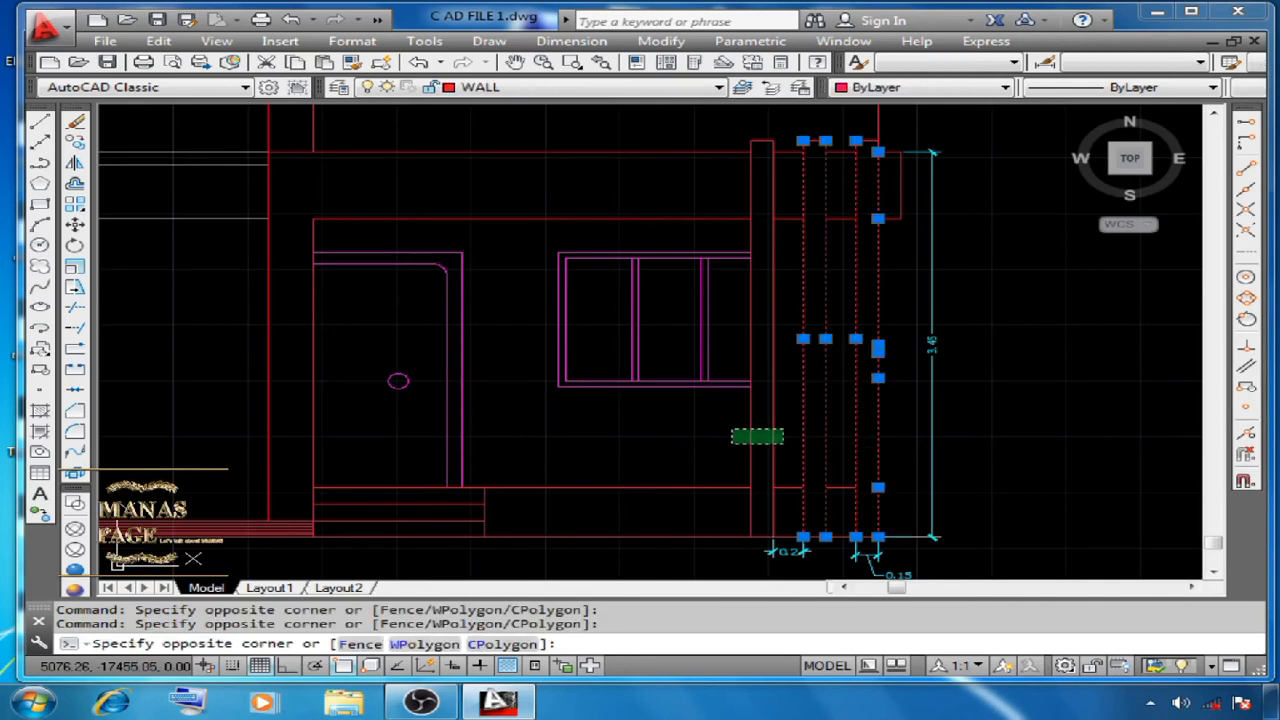
click(731, 444)
click(837, 400)
click(779, 430)
click(779, 430)
key(Escape)
key(Escape)
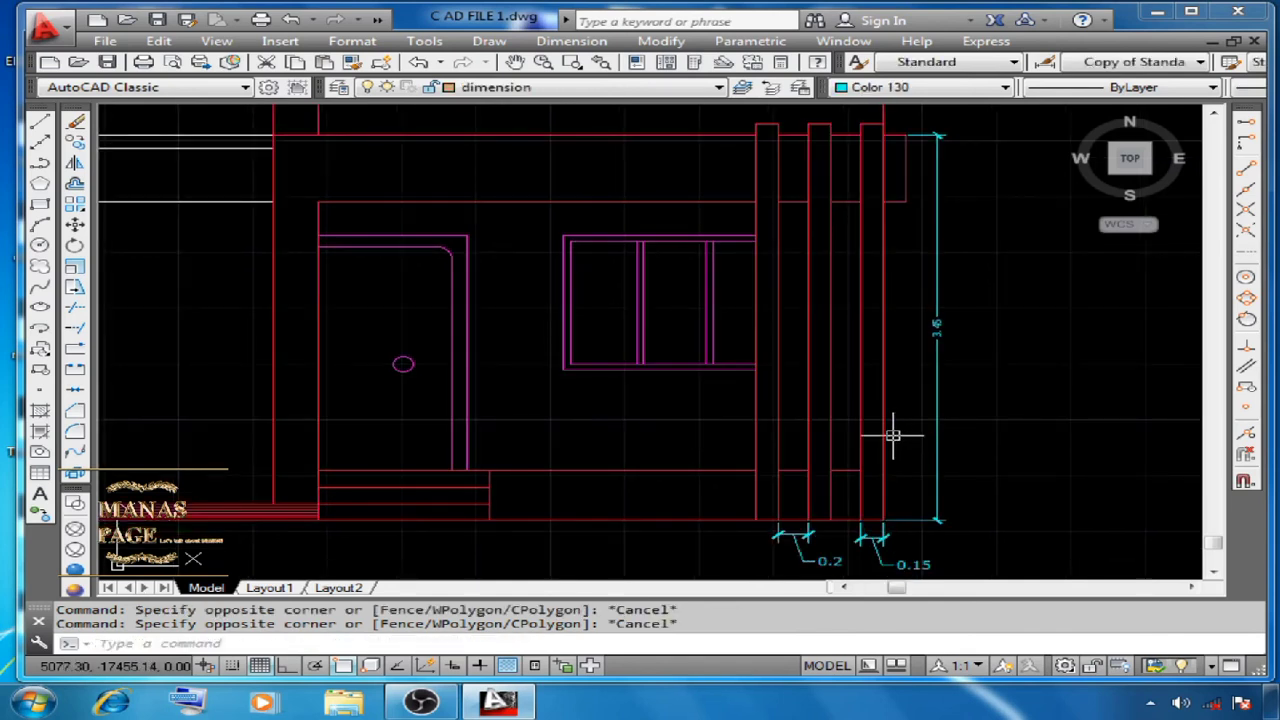
Highlight the outermost narrow verandah column's two edges and the 0.2 spacing dimension beneath the columns
key(Escape)
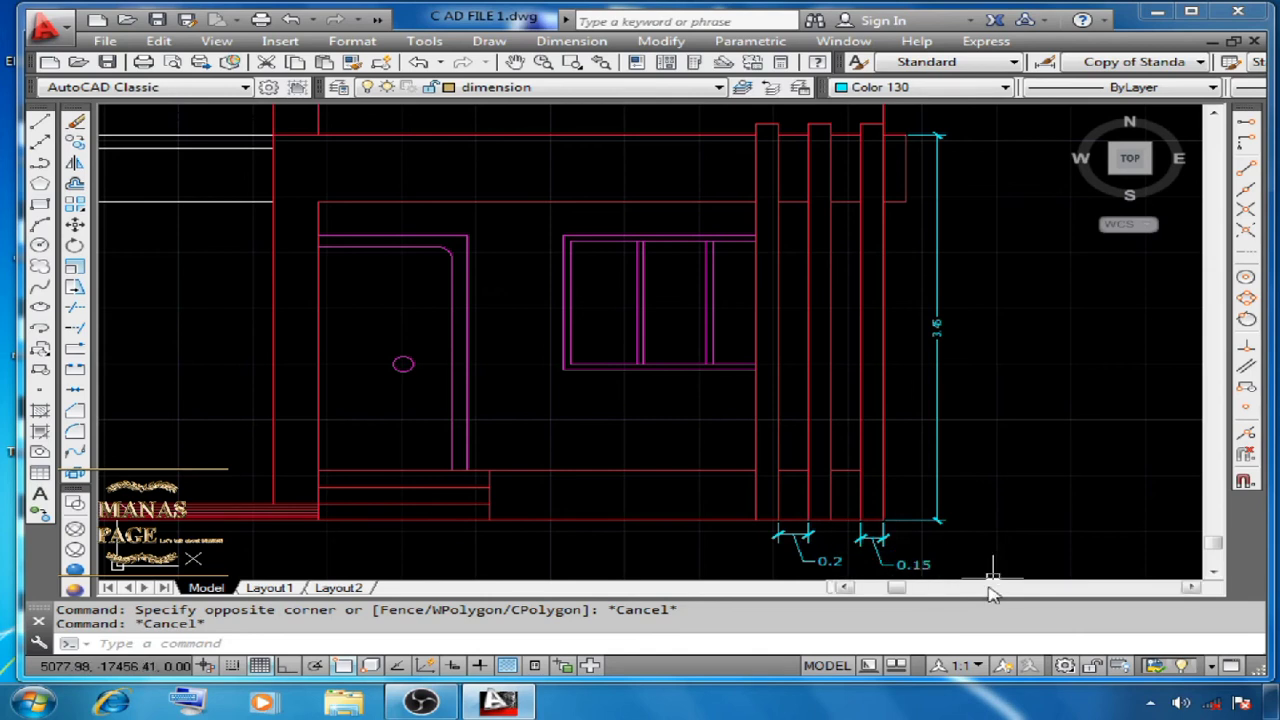
click(883, 503)
click(860, 503)
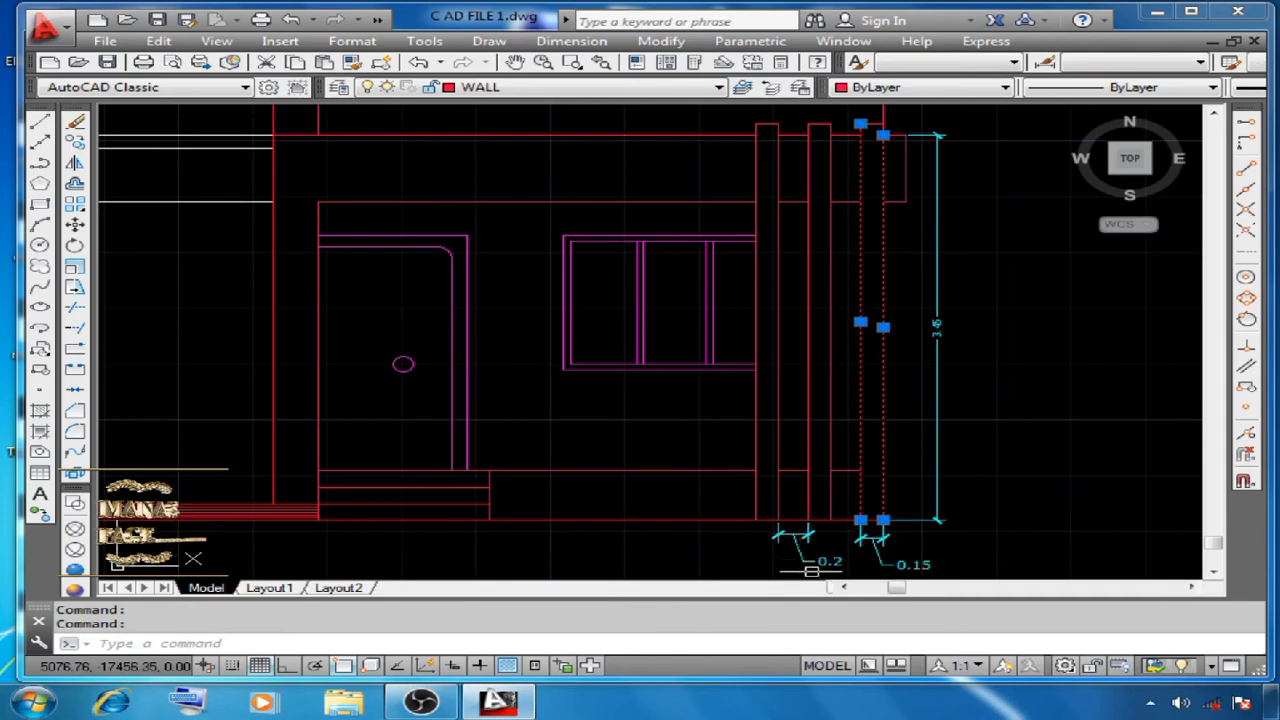
click(820, 565)
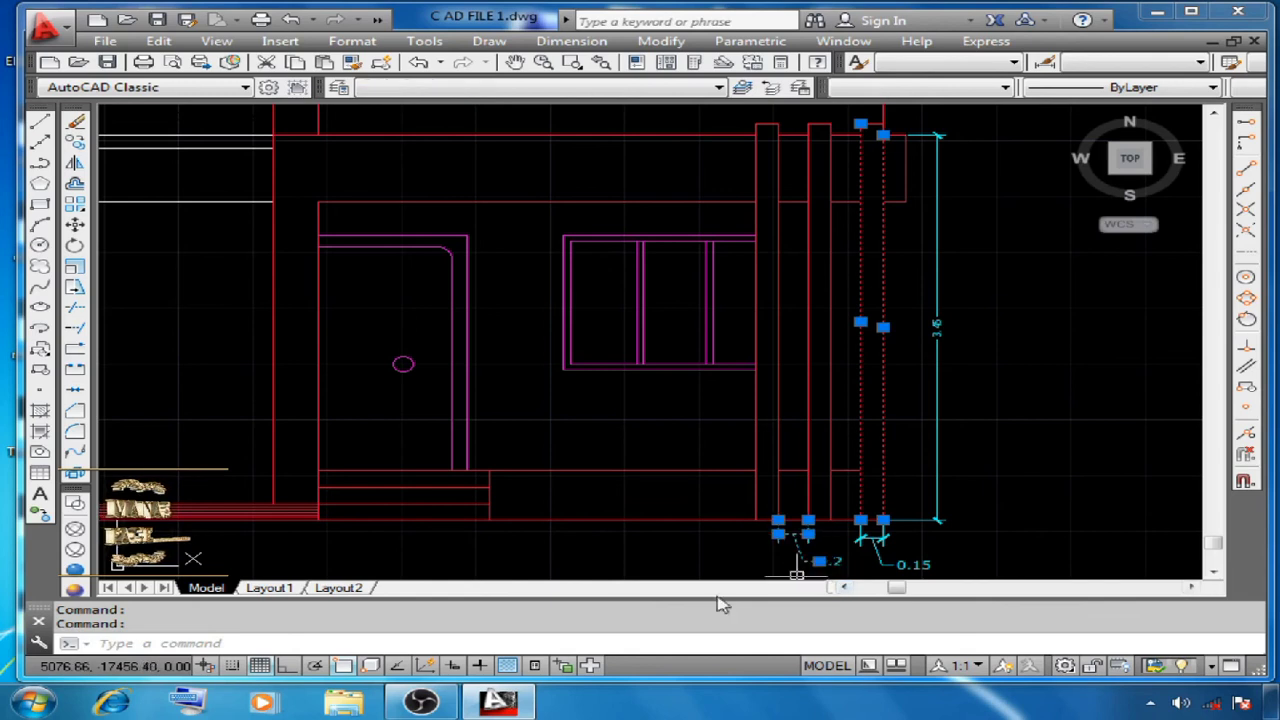
key(Escape)
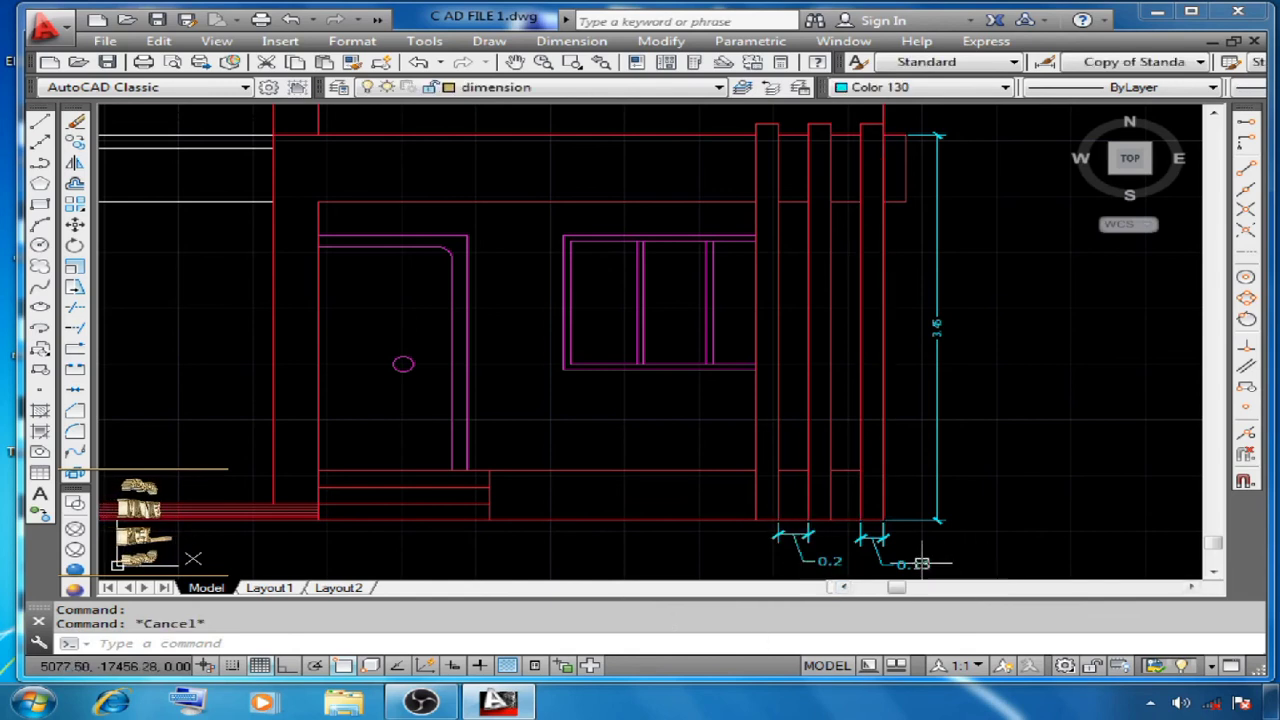
Highlight the outermost narrow verandah column again, followed by the middle column of the three
click(896, 505)
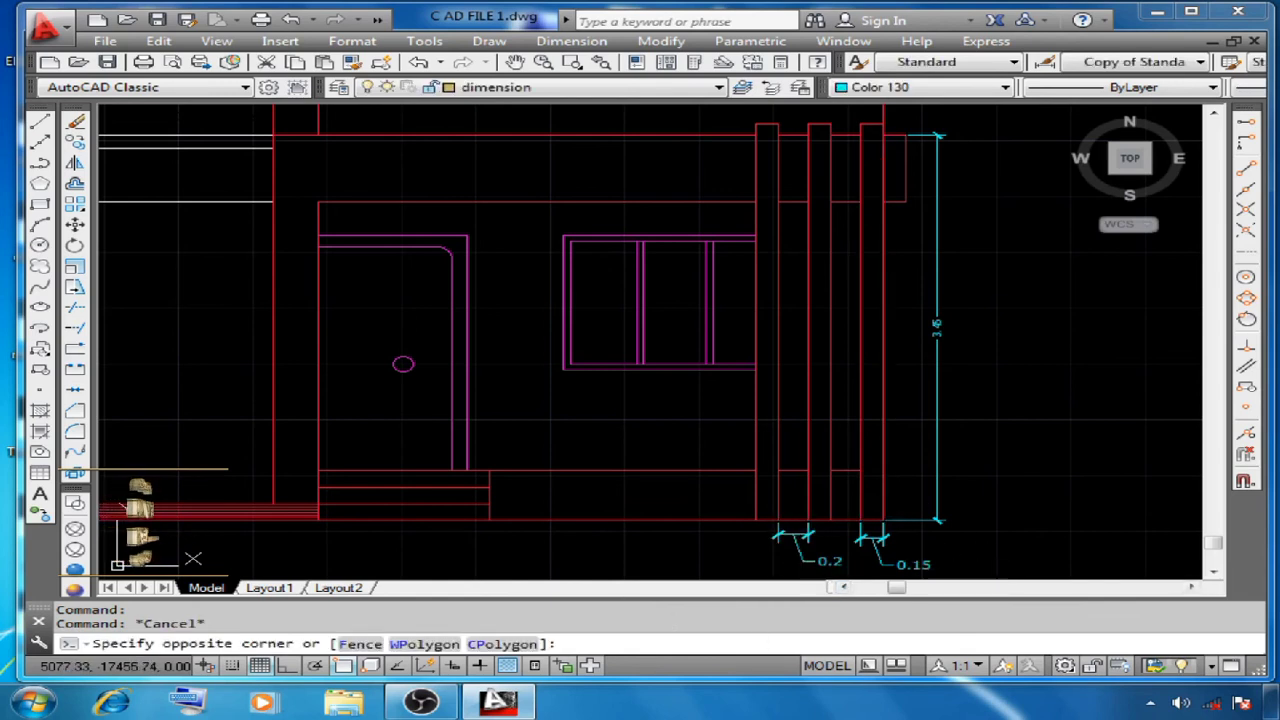
click(853, 503)
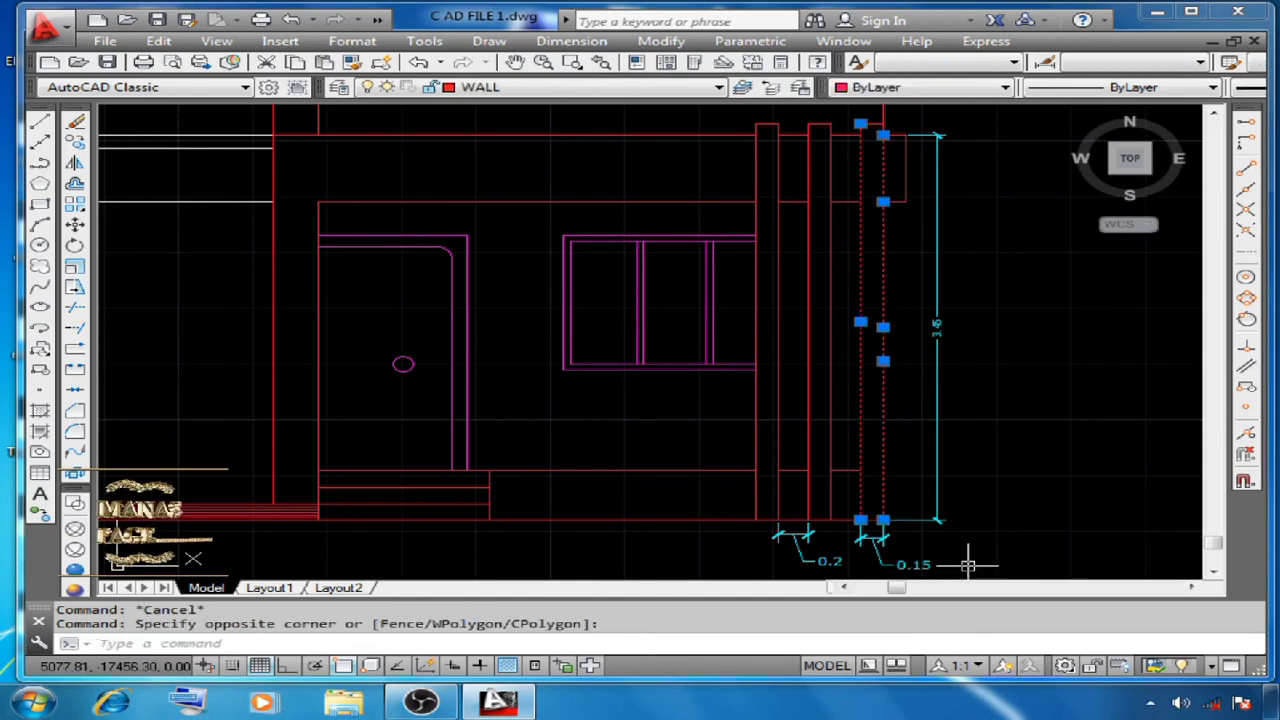
click(846, 327)
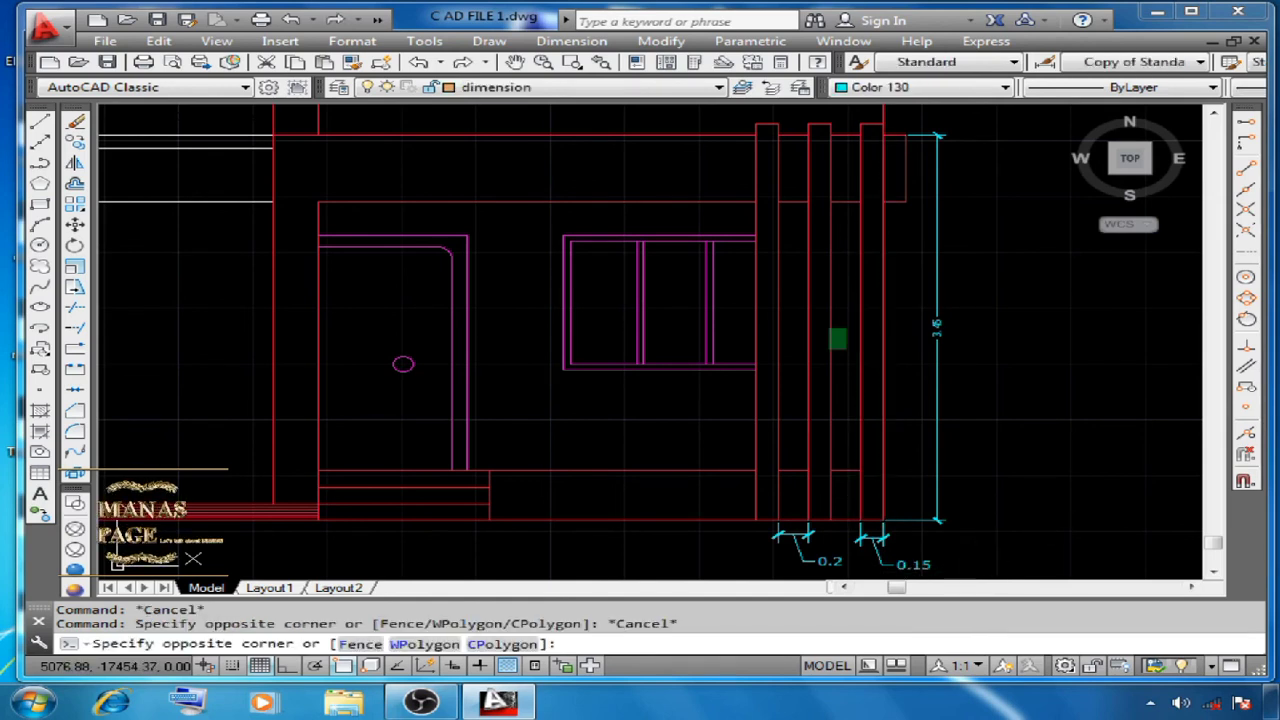
click(794, 354)
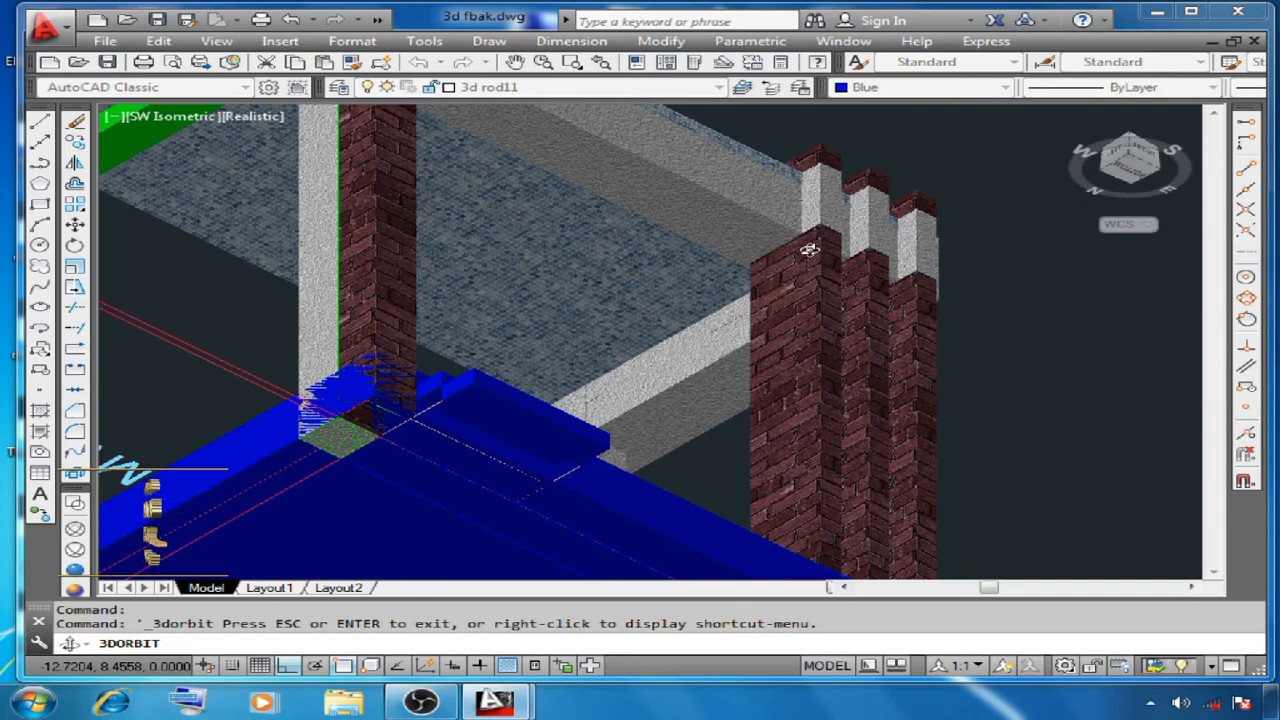
Undo the last layer change in the 3d fbak.dwg model and examine the three brick verandah columns where they meet the roof slab
key(ctrl+z)
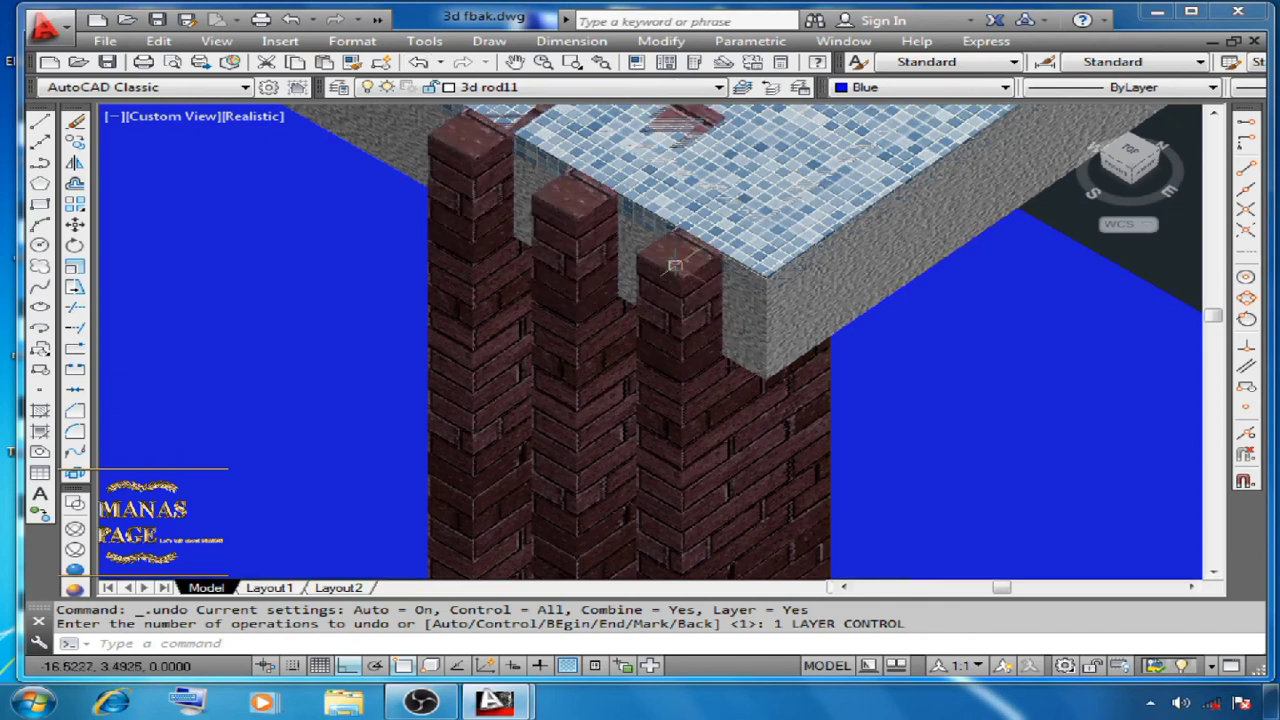
middle_drag(626, 230, 617, 328)
scroll(617, 328, down, 1)
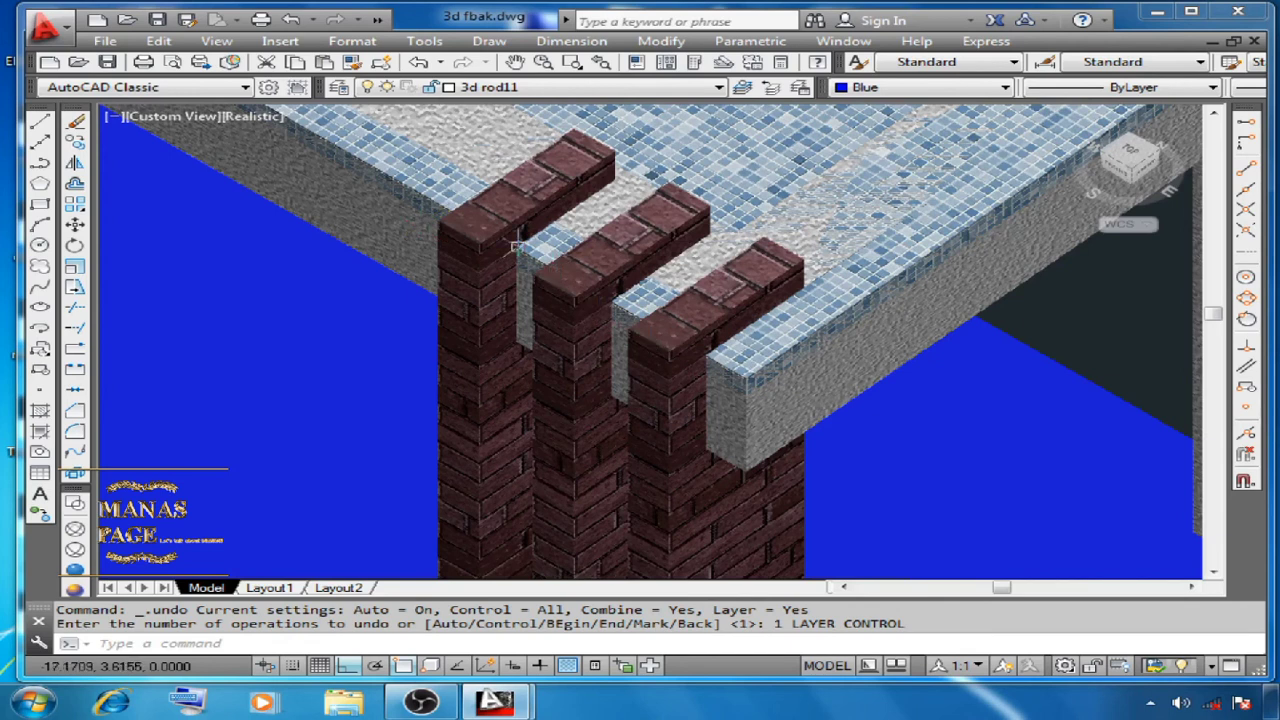
shift+middle_drag(517, 245, 605, 394)
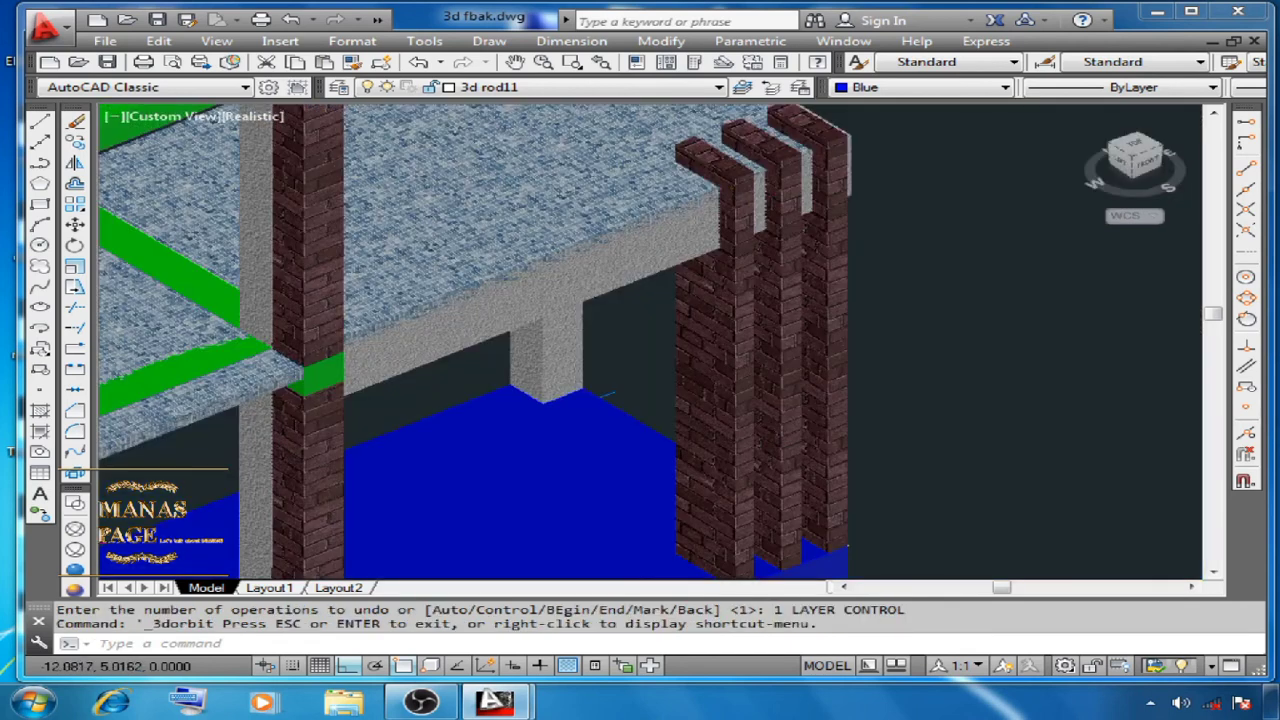